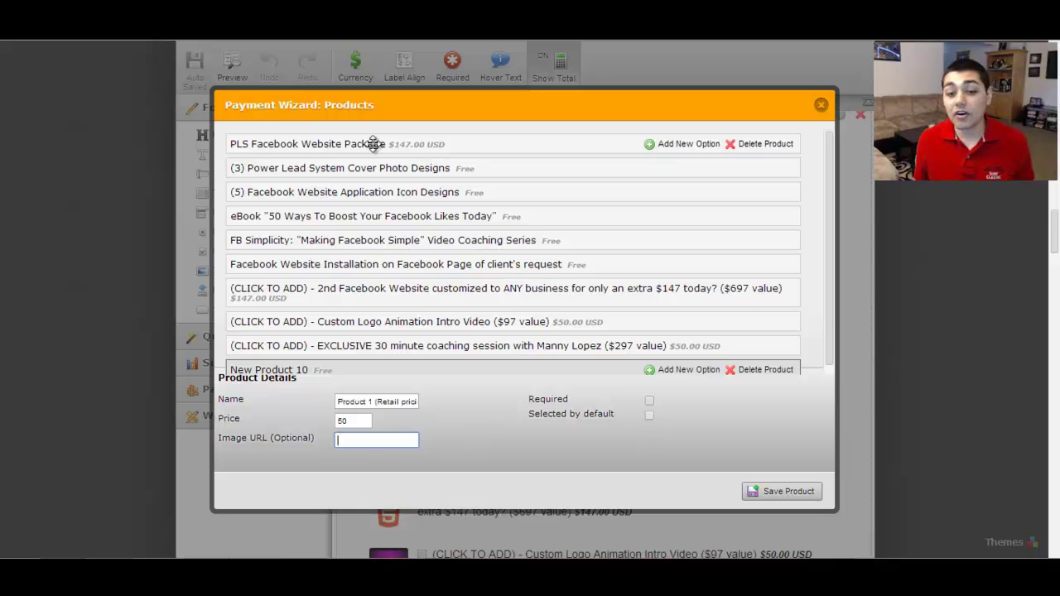
Step: Clear the name of the unsaved New Product 10 and delete that product from the payment wizard's product list
scroll(382, 315, "down", 1)
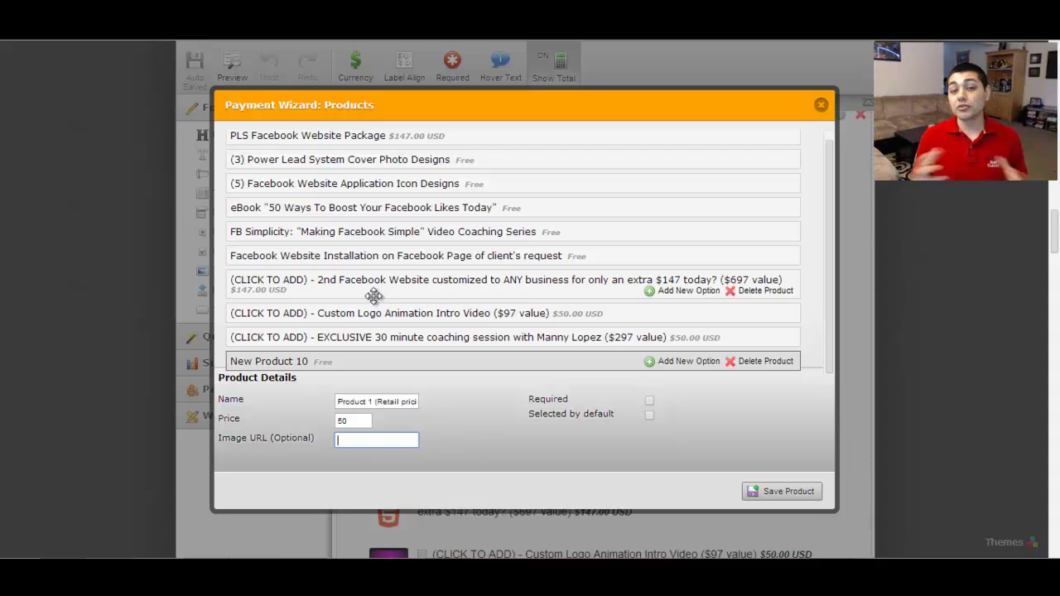
left_click(372, 402)
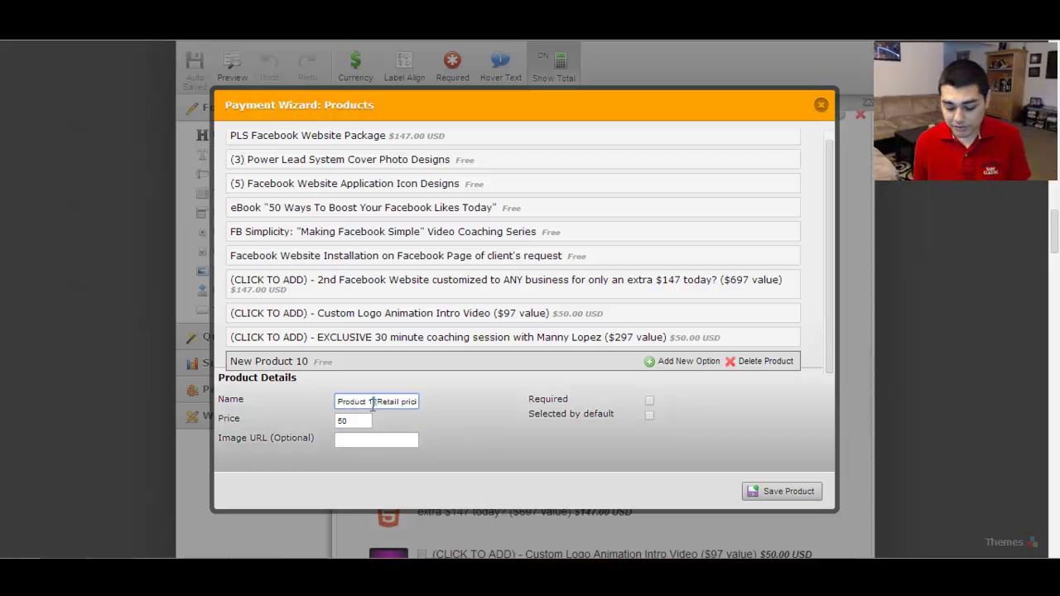
key("ctrl+a")
key("BackSpace")
left_click(747, 362)
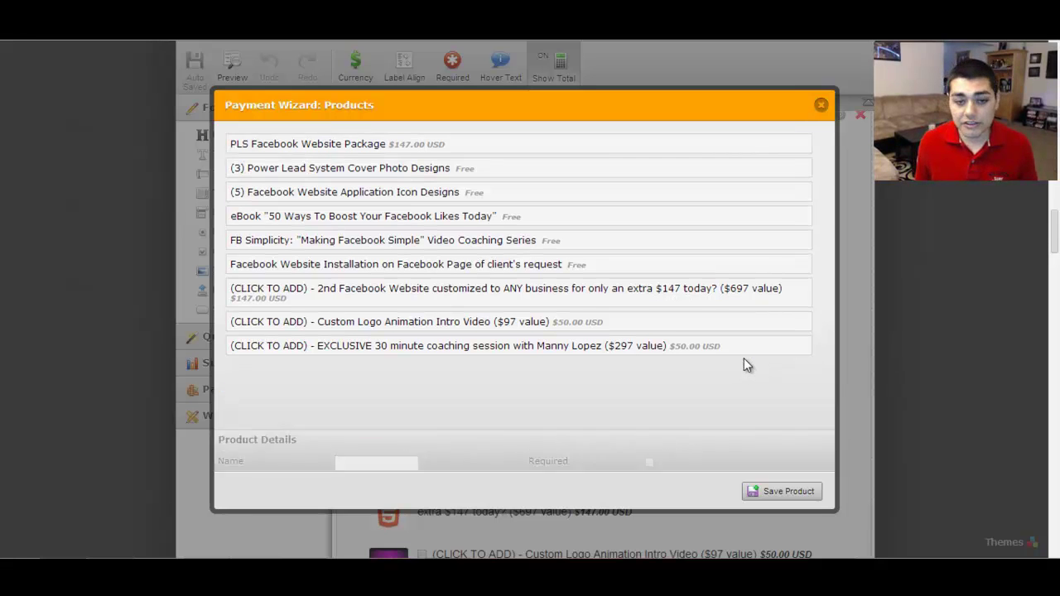
Step: Try to append "(Retail $697" to the PLS Facebook Website Package name, and compare with the 2nd Facebook Website add-on's details
scroll(349, 258, "up", 4)
scroll(324, 208, "down", 3)
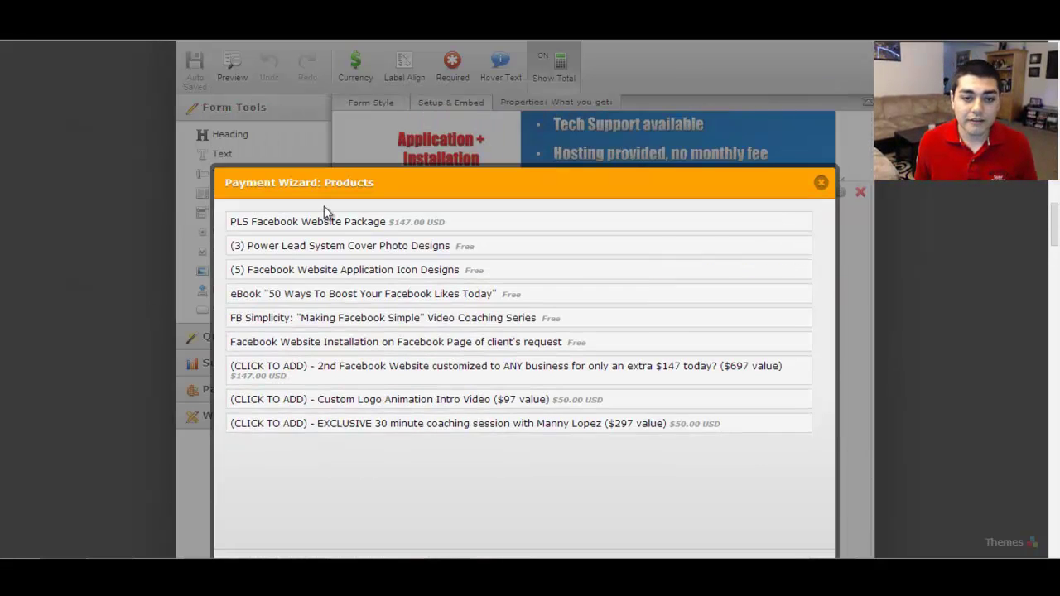
left_click(334, 221)
scroll(334, 221, "down", 2)
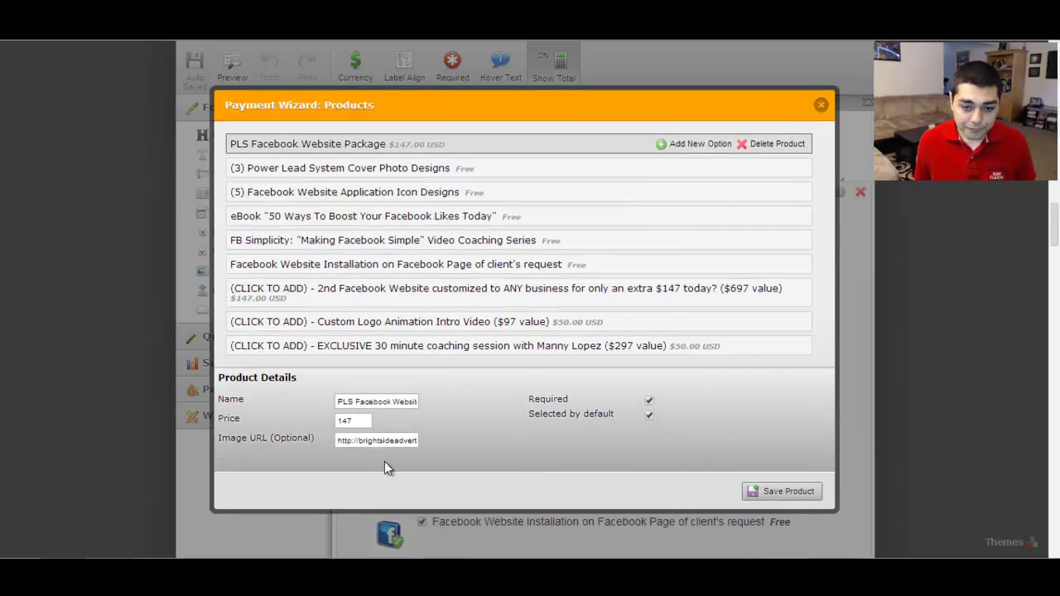
left_click_drag(378, 401, 421, 402)
left_click(420, 402)
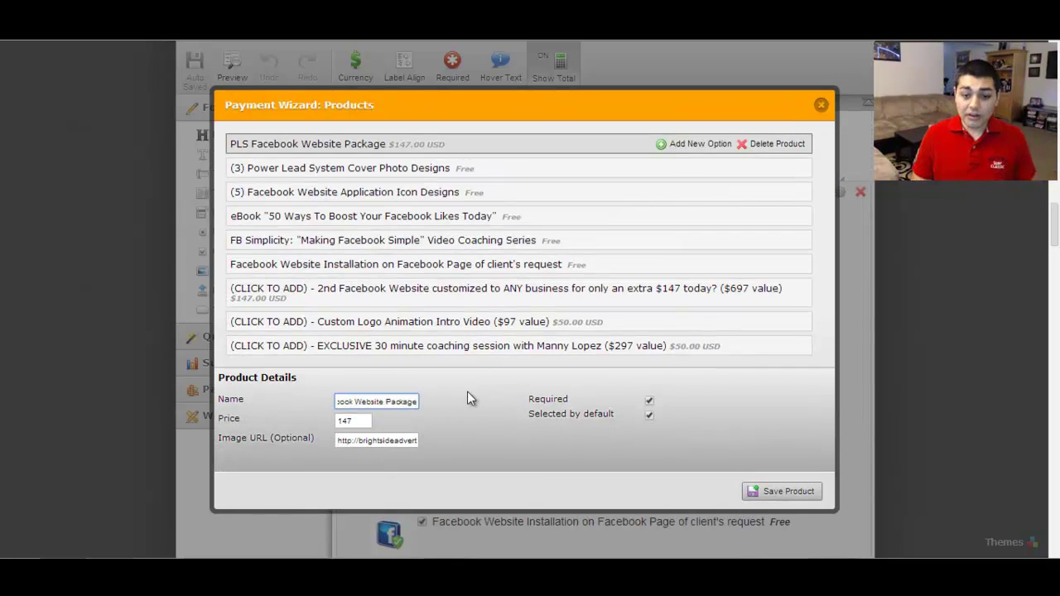
type("(R")
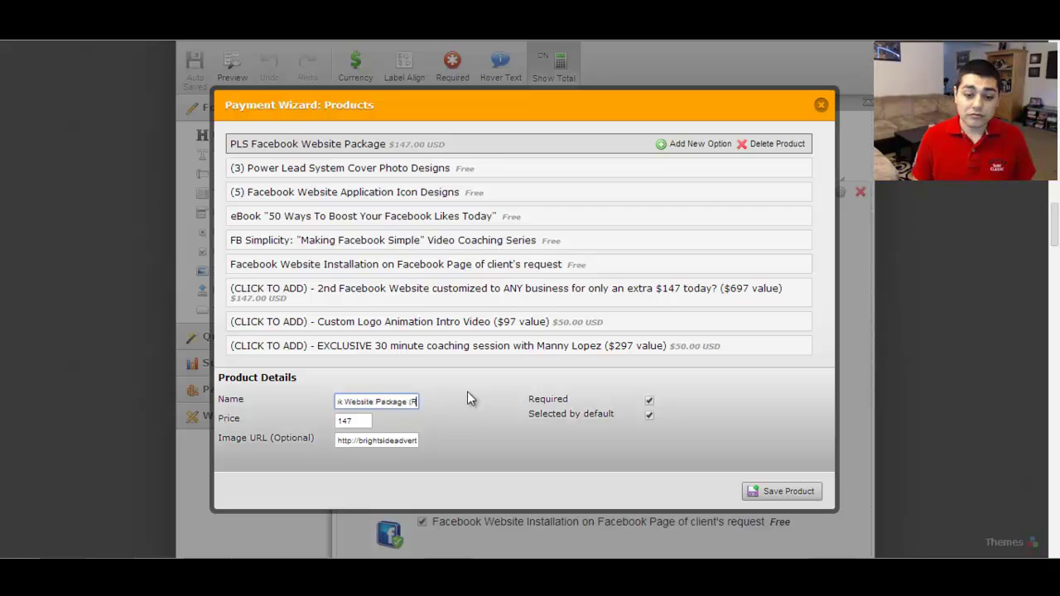
type("etail $697")
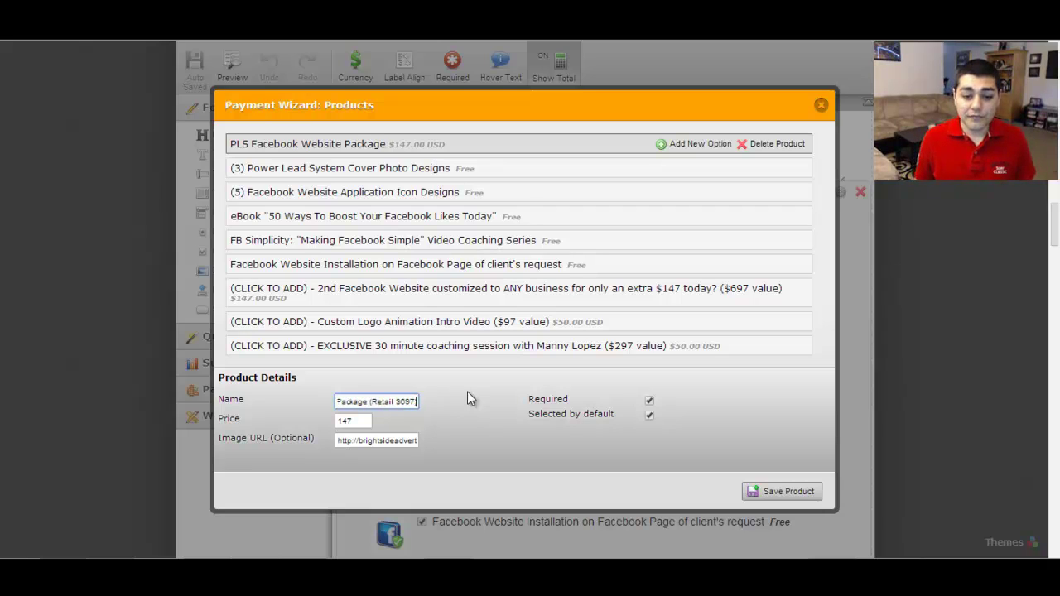
left_click(367, 423)
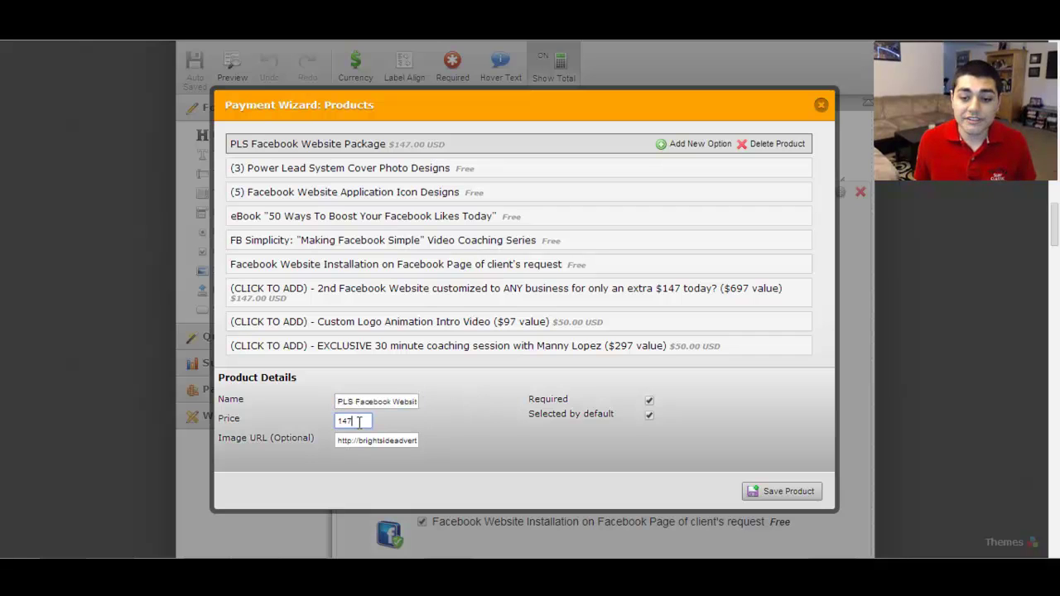
left_click(649, 415)
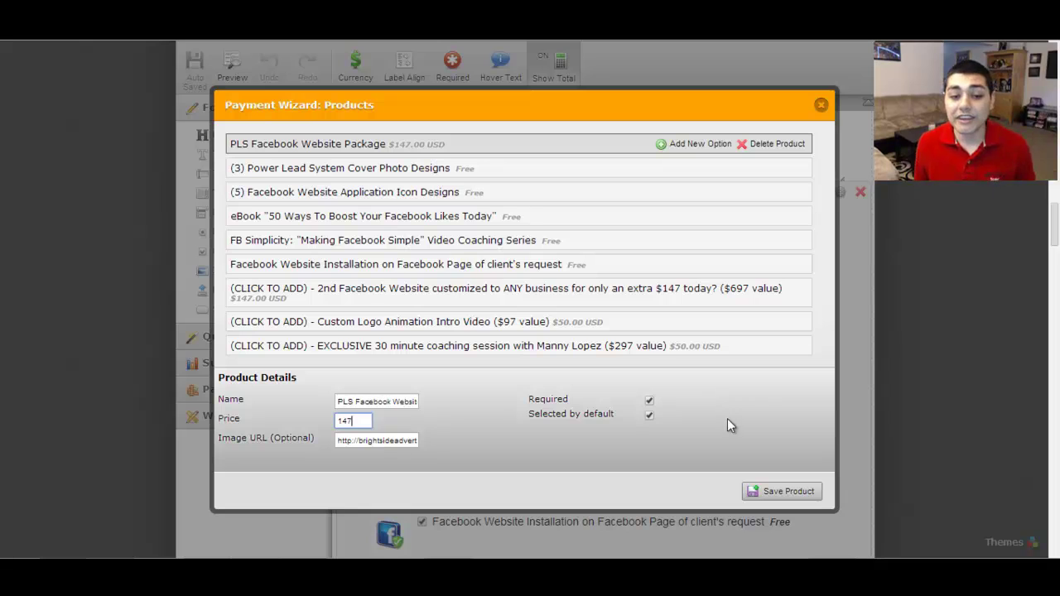
mouse_move(286, 287)
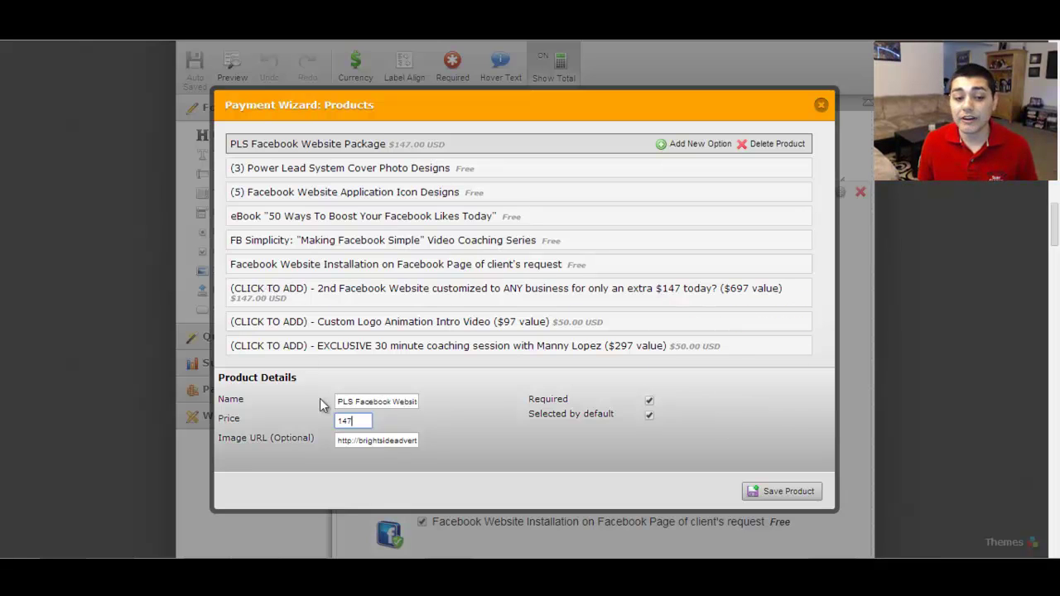
left_click(355, 288)
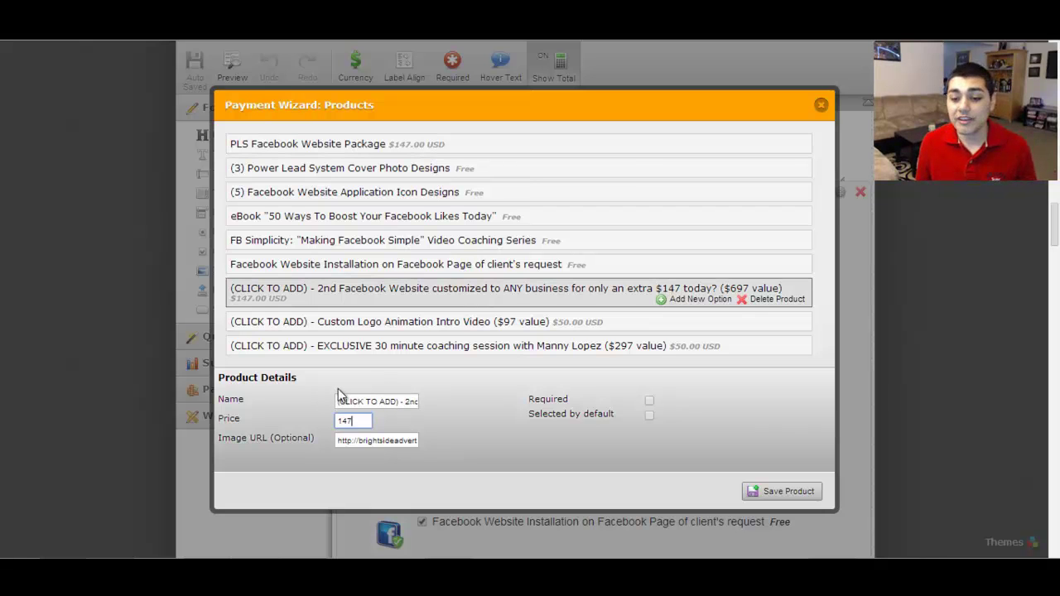
Step: Append "(Retail: $697" to the PLS Facebook Website Package name, save the product and continue to the other payment options
left_click(364, 145)
left_click_drag(407, 402, 421, 407)
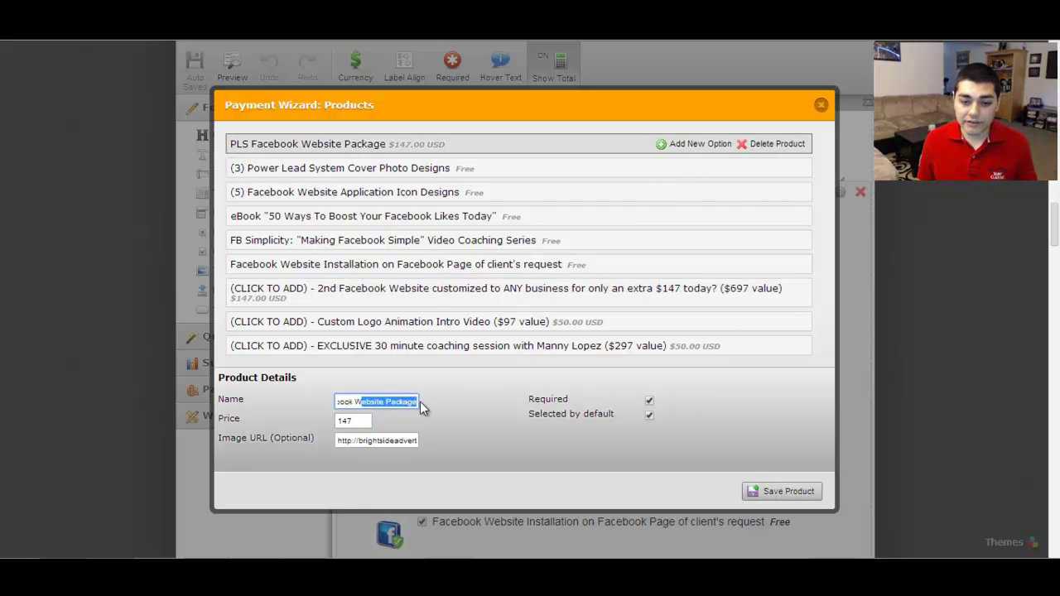
key("End")
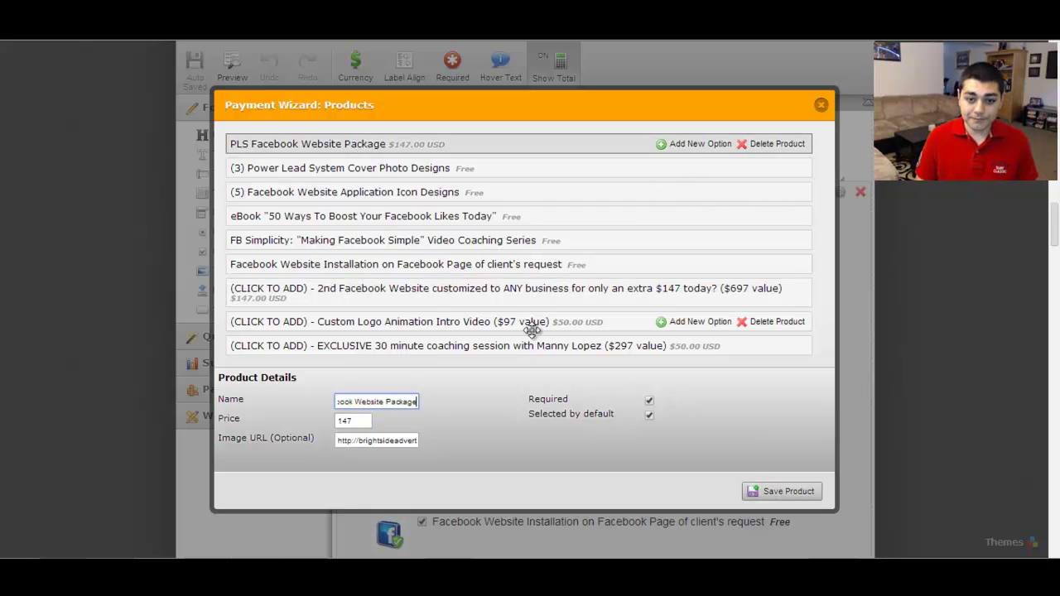
type("(F")
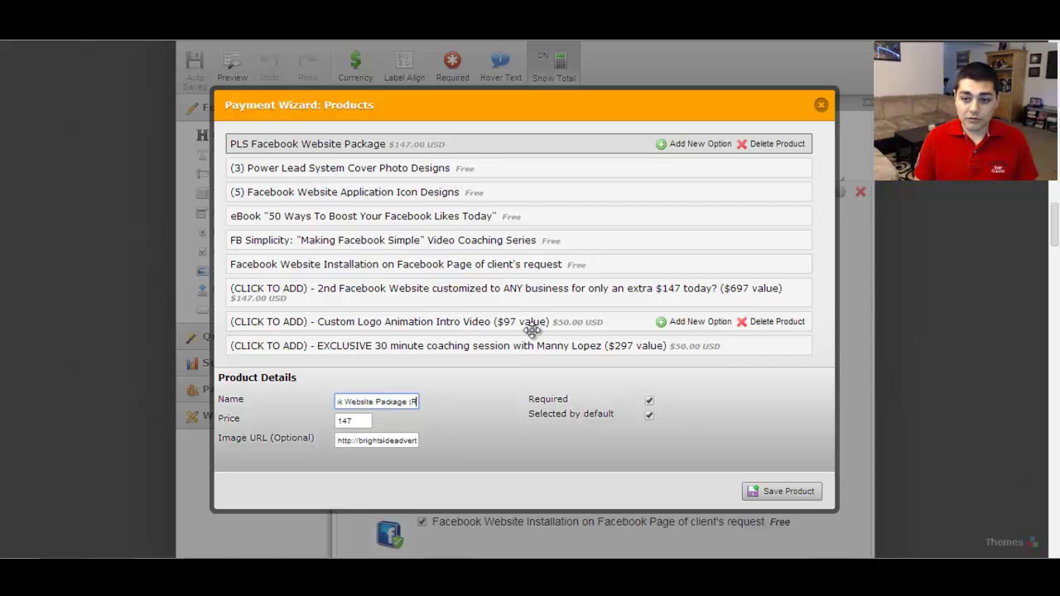
type("etail")
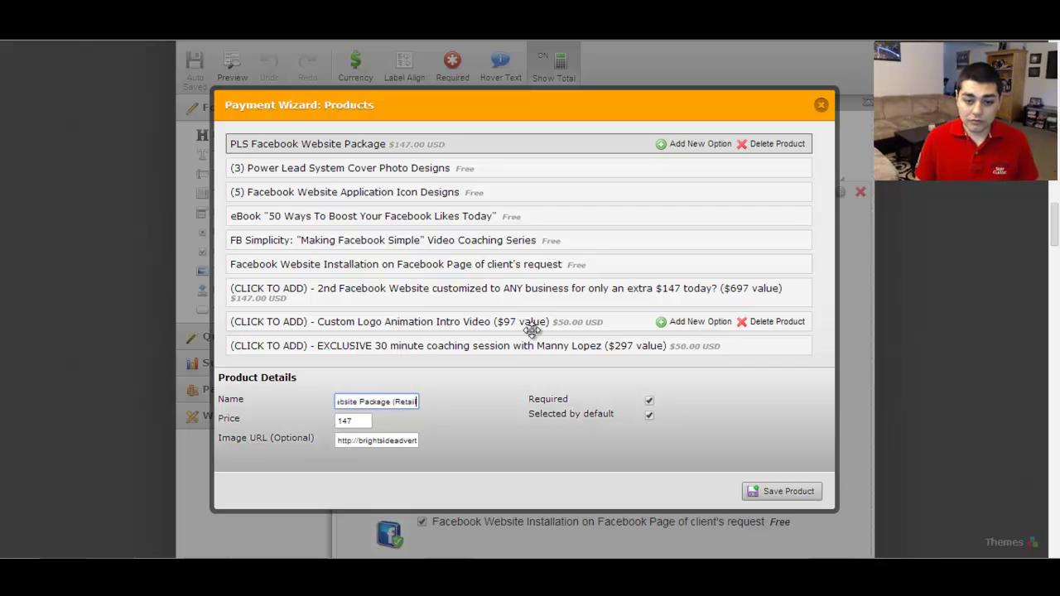
type(": $")
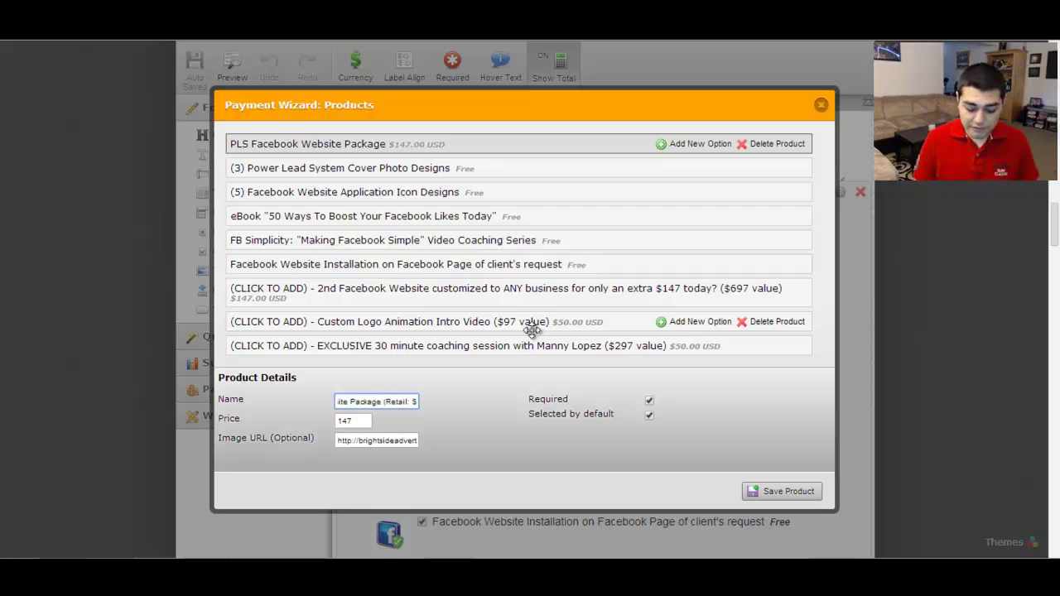
type("697")
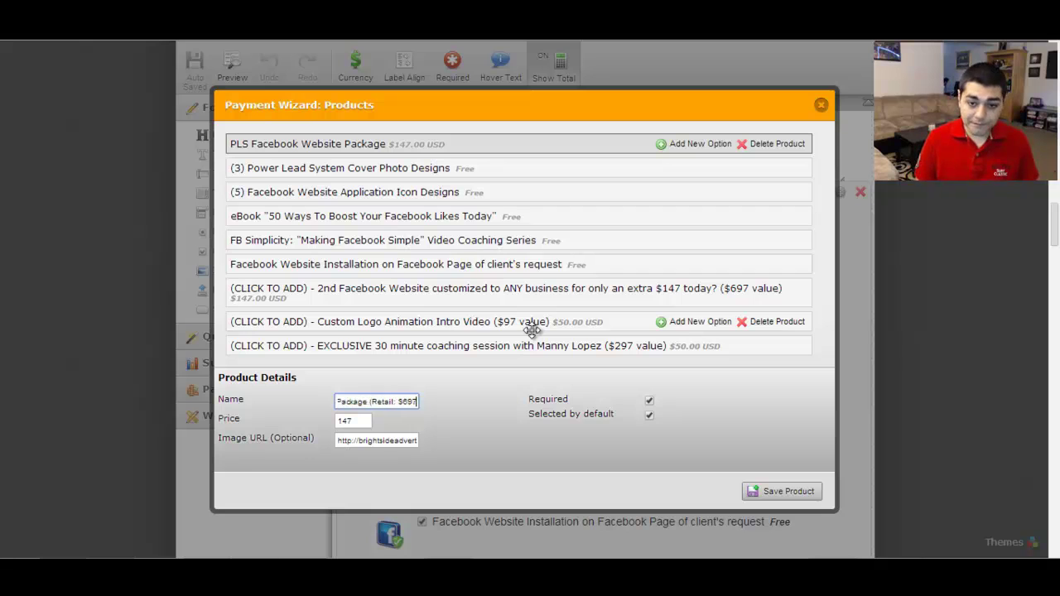
left_click(783, 491)
left_click(793, 492)
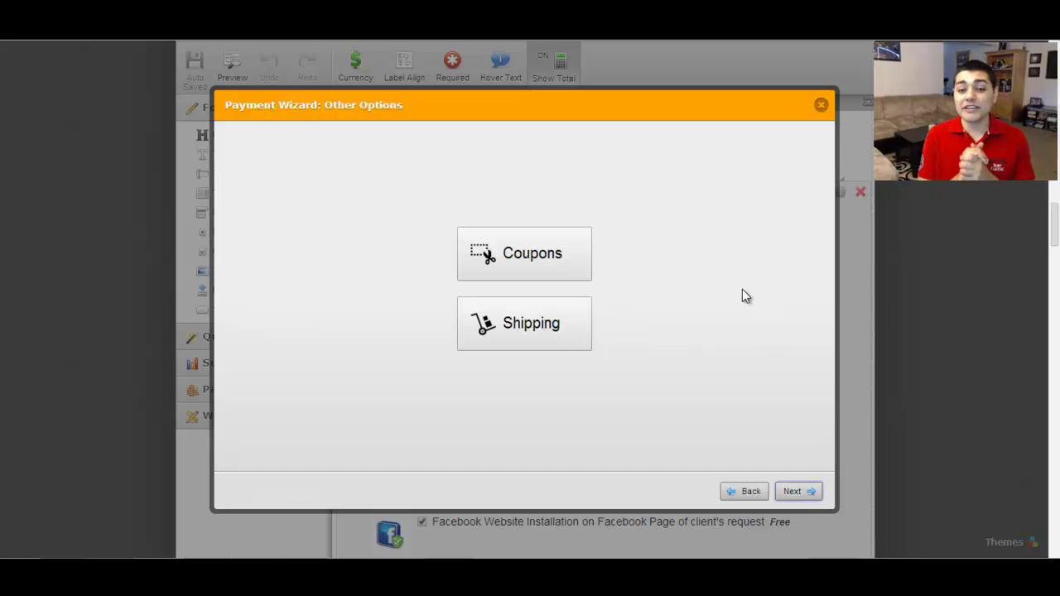
Step: Review the shipping options and the existing coupon codes, and close the payment wizard
left_click(536, 329)
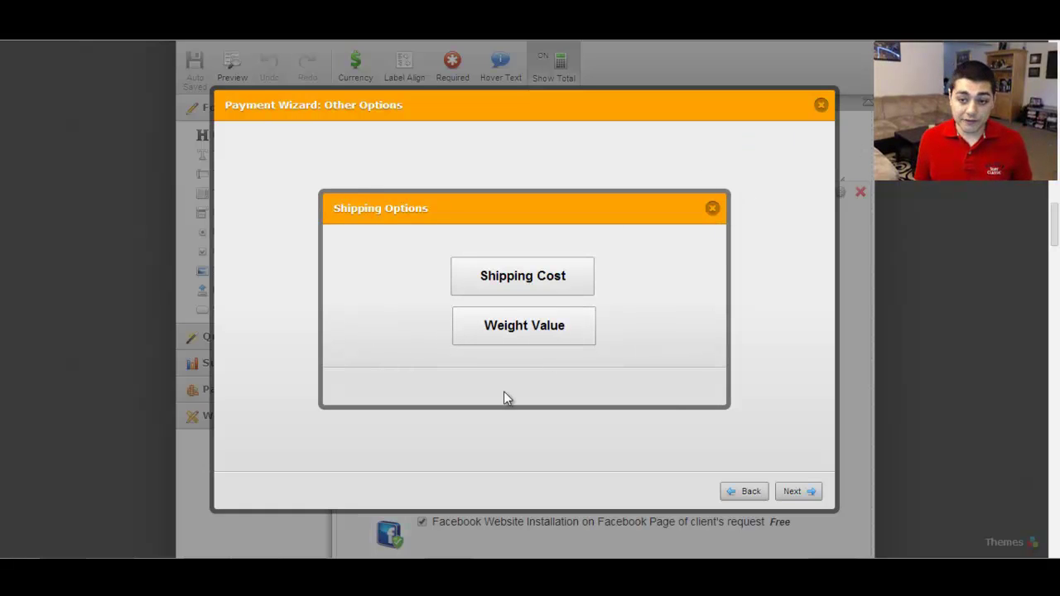
left_click(712, 209)
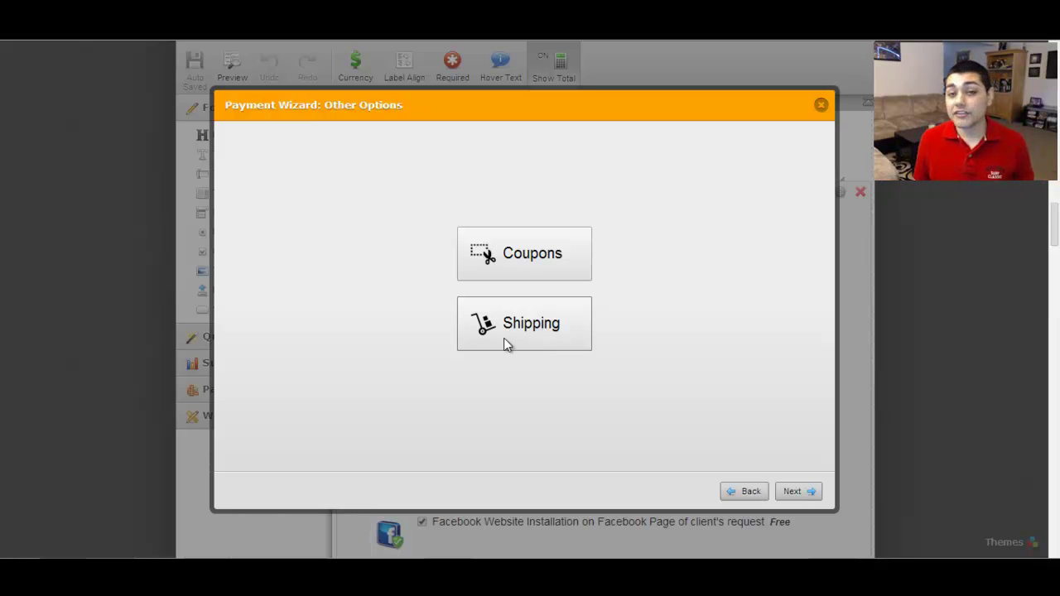
left_click(523, 254)
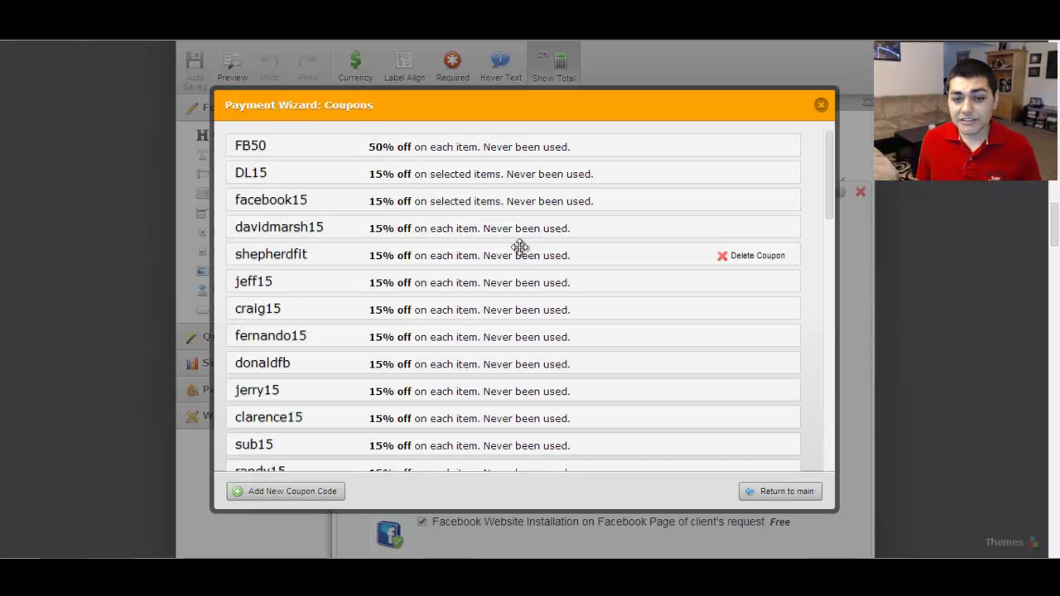
left_click(821, 105)
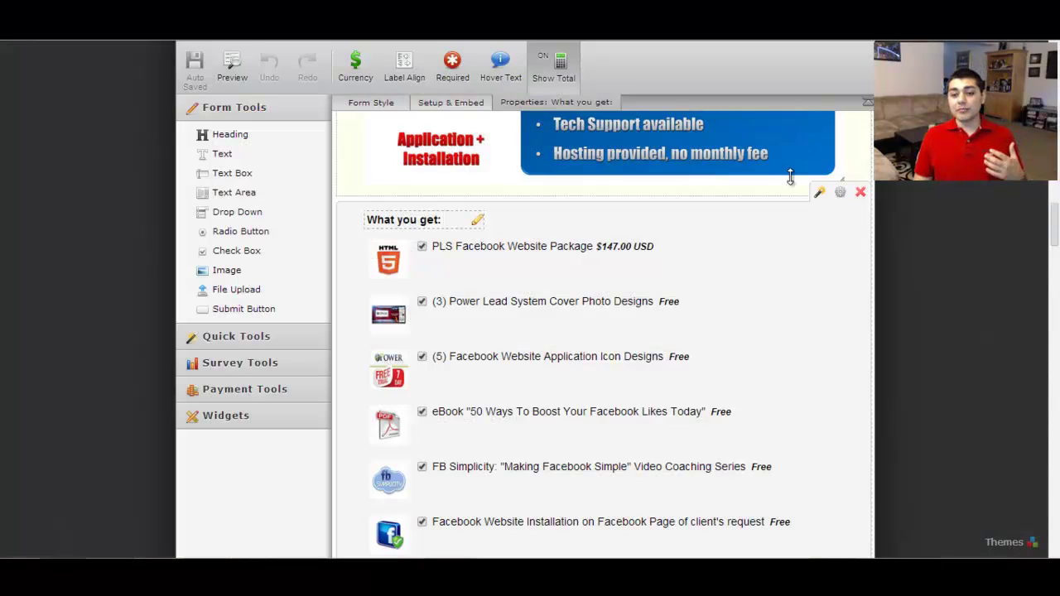
Step: Reopen the payment wizard for "What you get:", review its pages through the other options, and close it
right_click(776, 298)
left_click(838, 392)
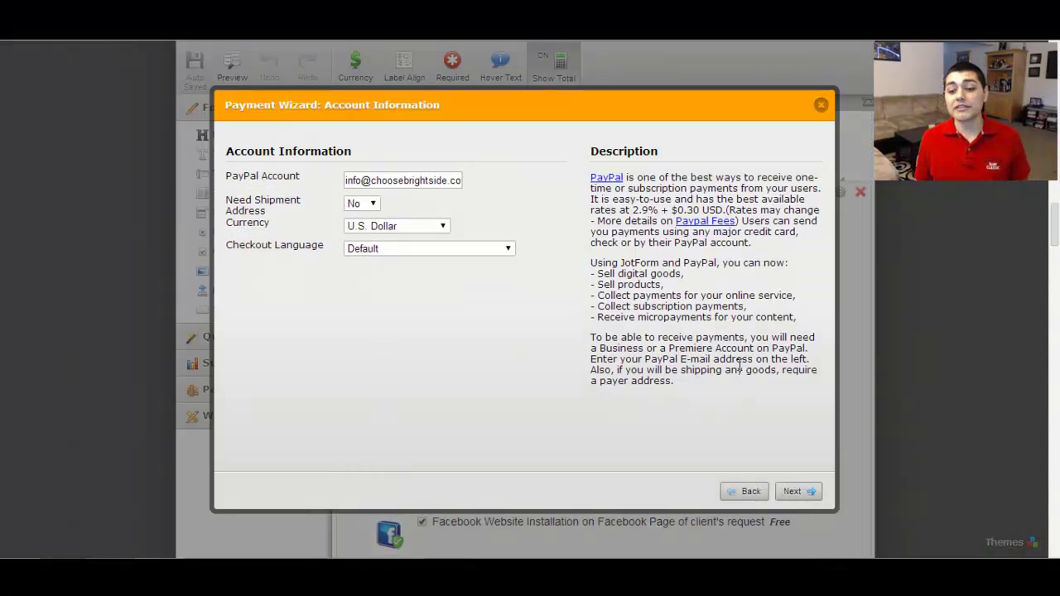
left_click(795, 492)
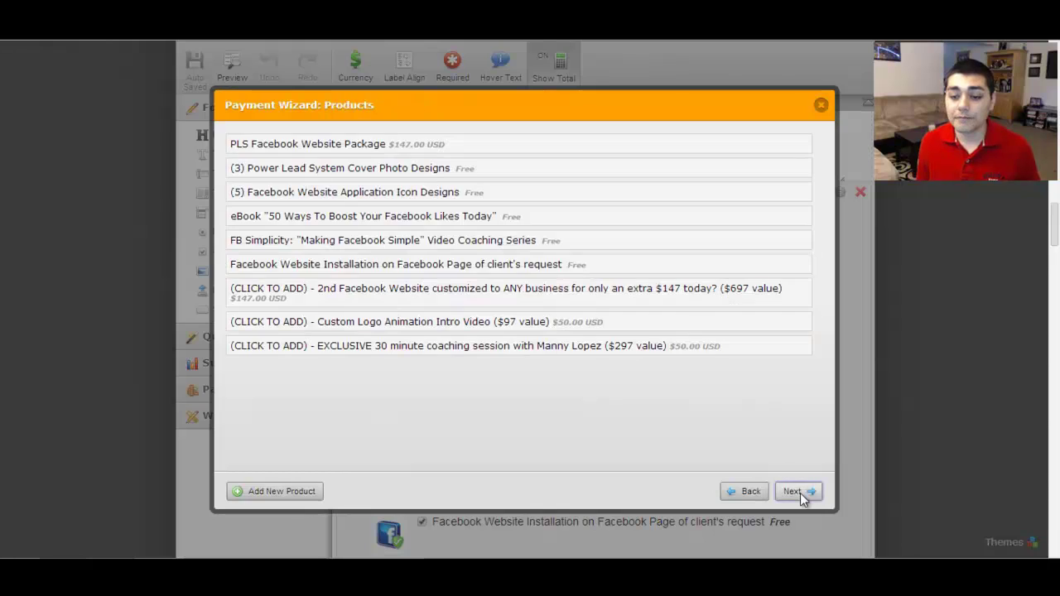
left_click(797, 495)
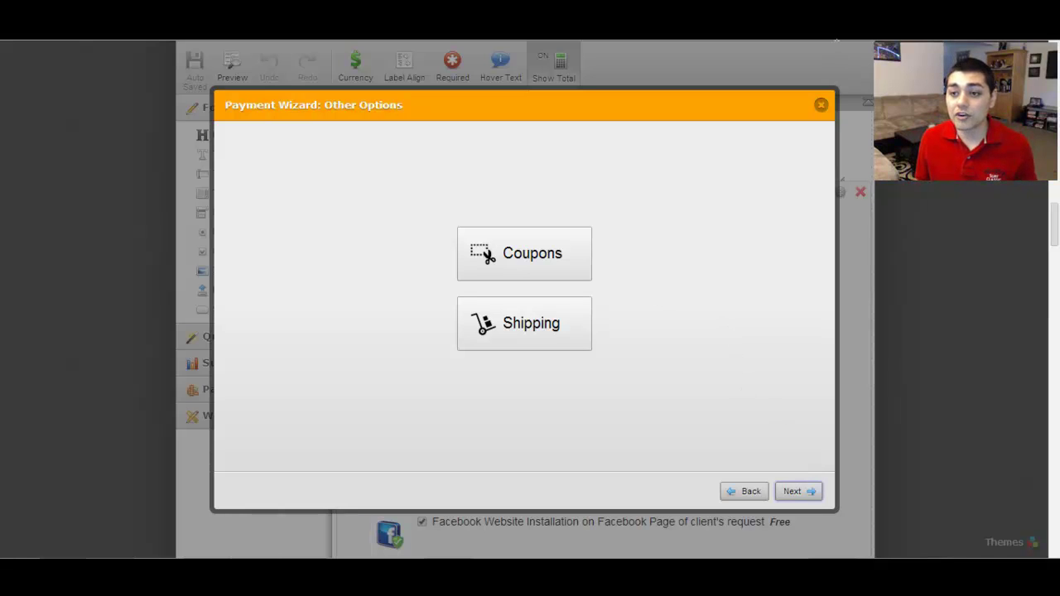
left_click(821, 104)
Step: Examine the coupon entry field below the product list on the form
scroll(672, 300, "down", 6)
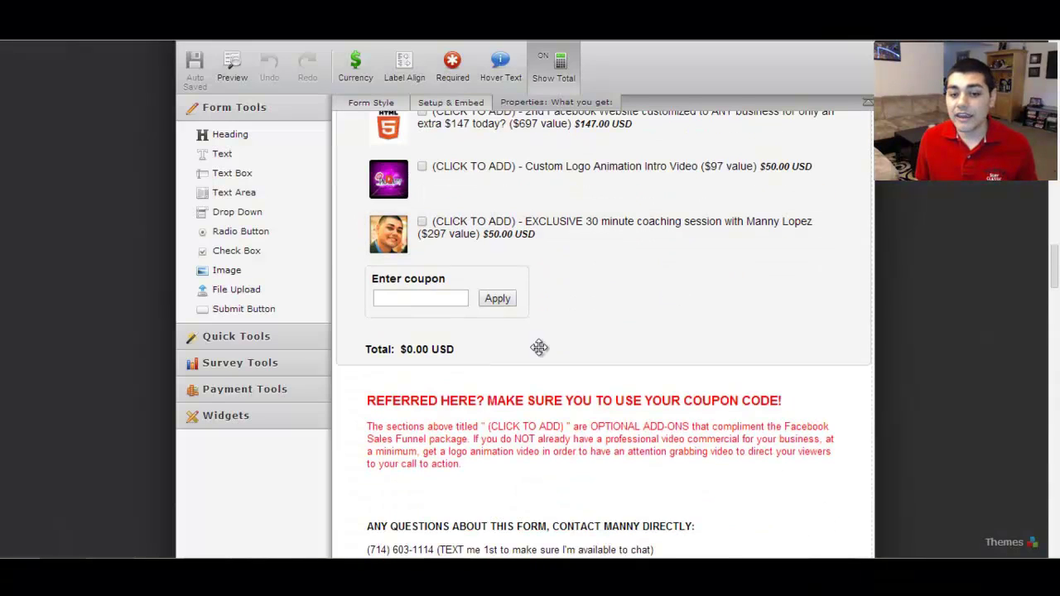
left_click(422, 296)
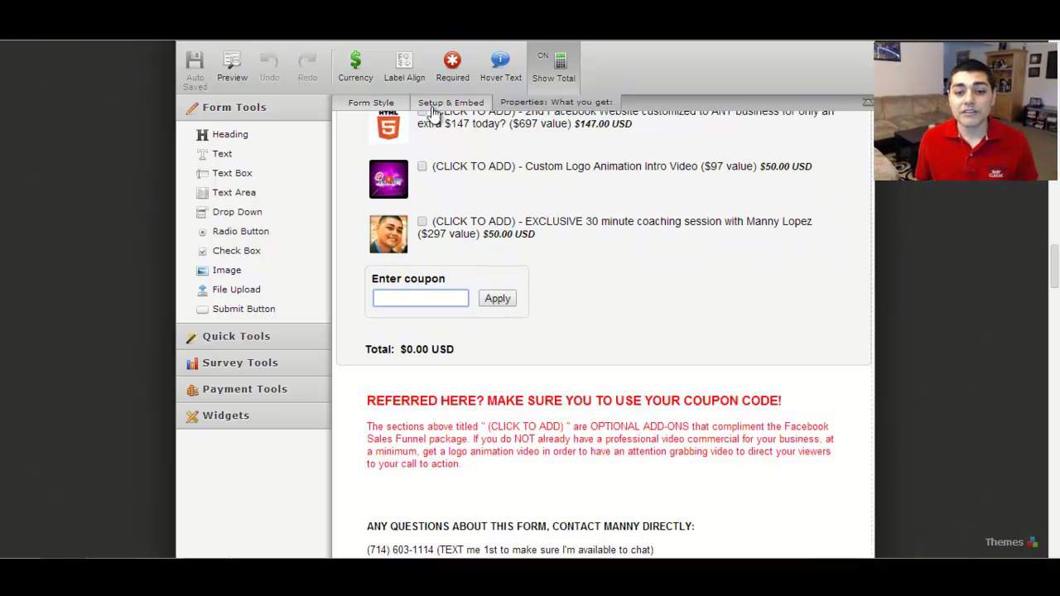
scroll(485, 229, "up", 5)
scroll(773, 284, "down", 3)
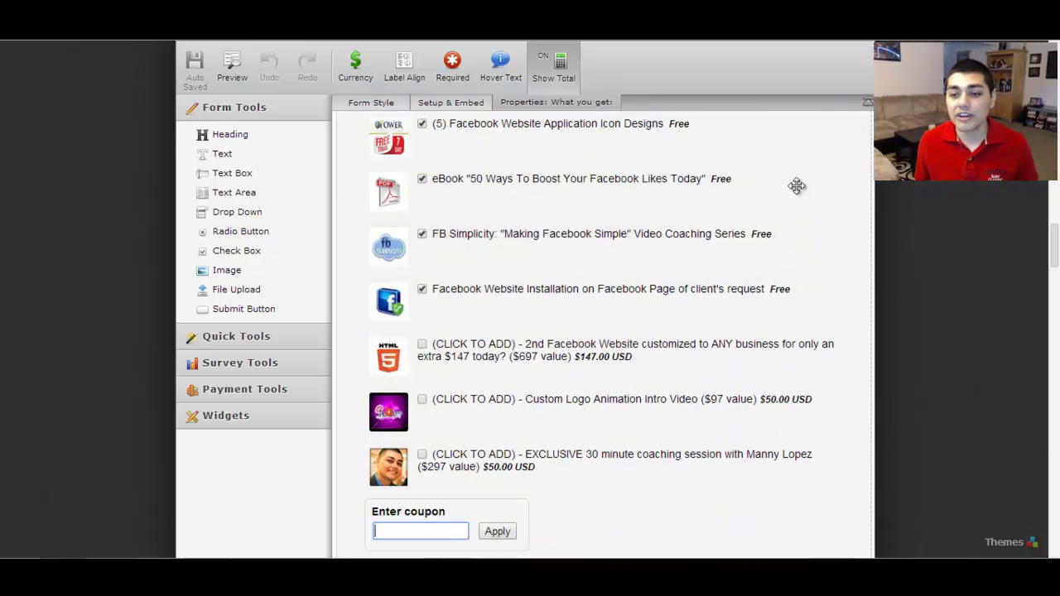
Step: Open the payment wizard for "What you get:", continue to its coupon section and look through the existing codes
scroll(797, 185, "up", 2)
right_click(764, 232)
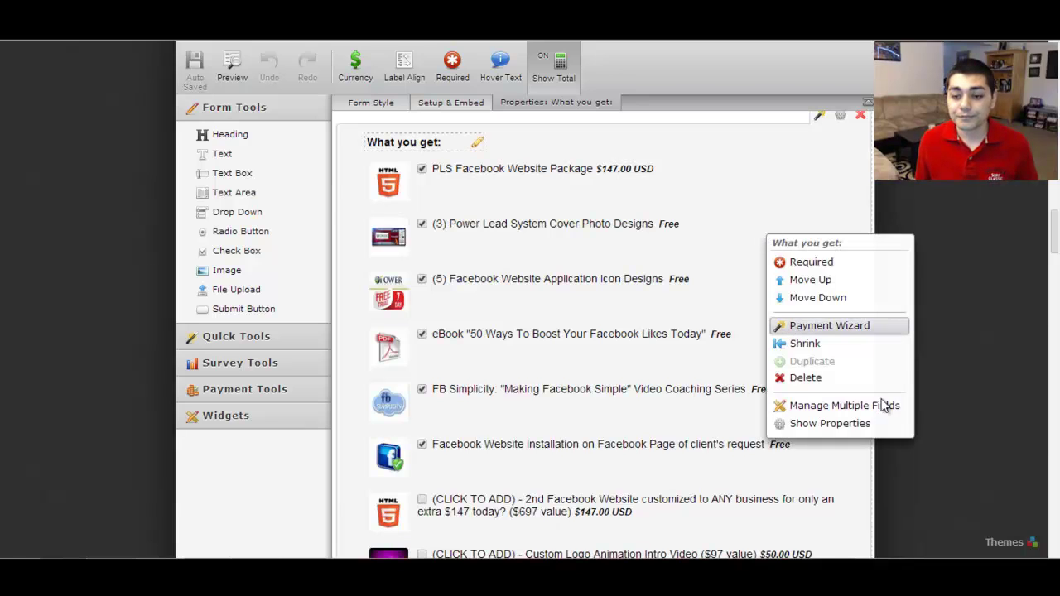
left_click(829, 326)
left_click(794, 492)
left_click(800, 490)
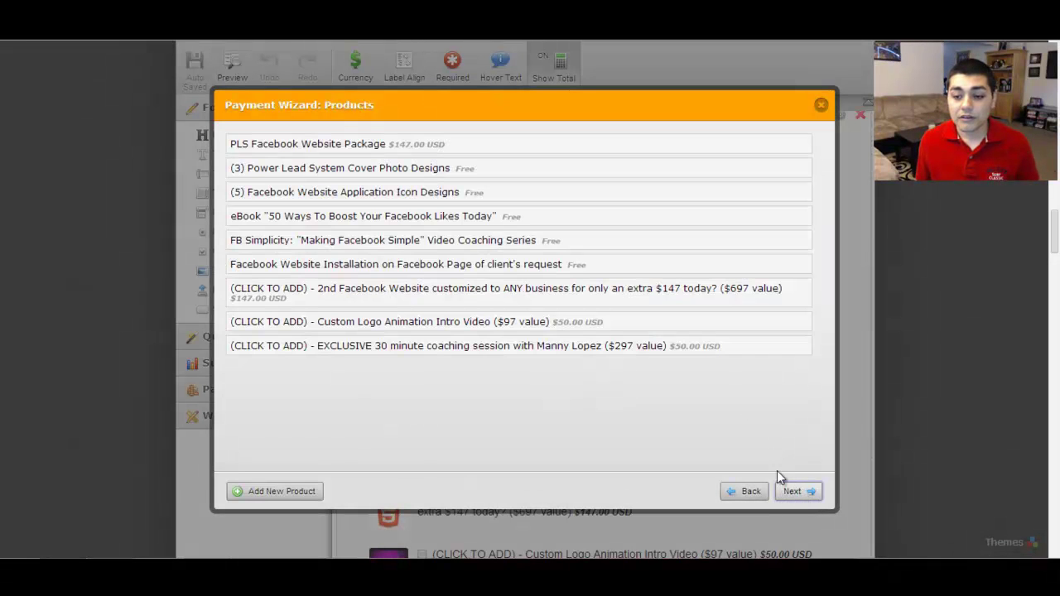
left_click(795, 491)
left_click(540, 262)
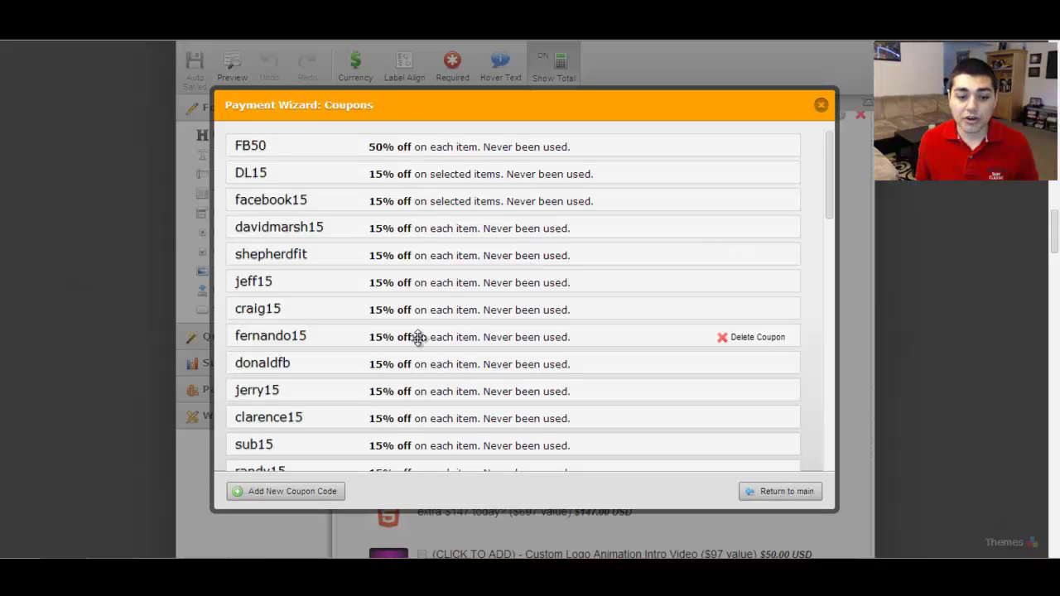
scroll(418, 337, "down", 5)
Step: Add a new coupon code using the form owner's first name, with a percentage discount rate of 15%
left_click(315, 493)
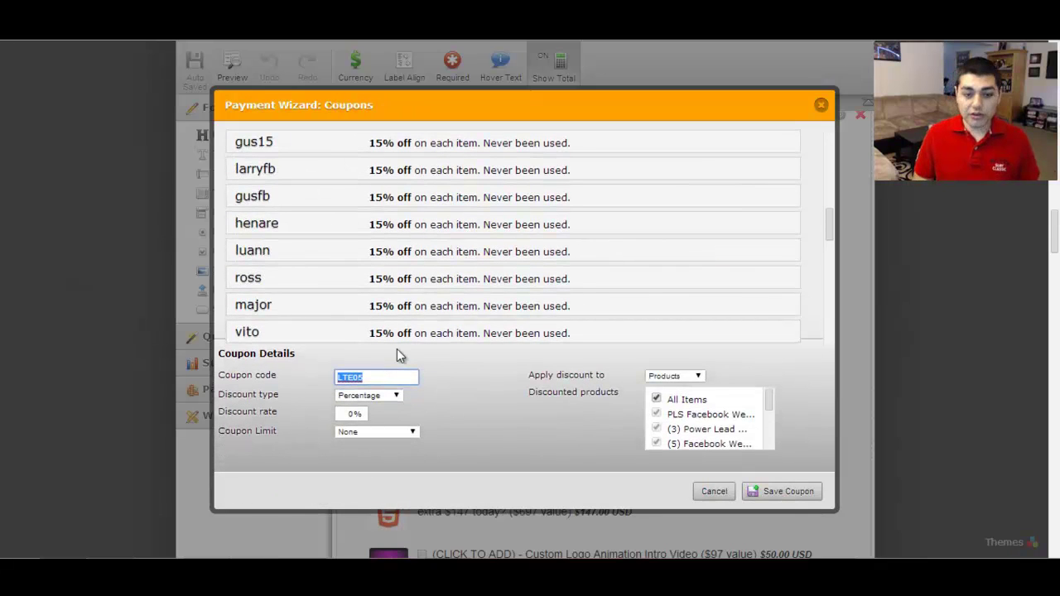
type("Manny")
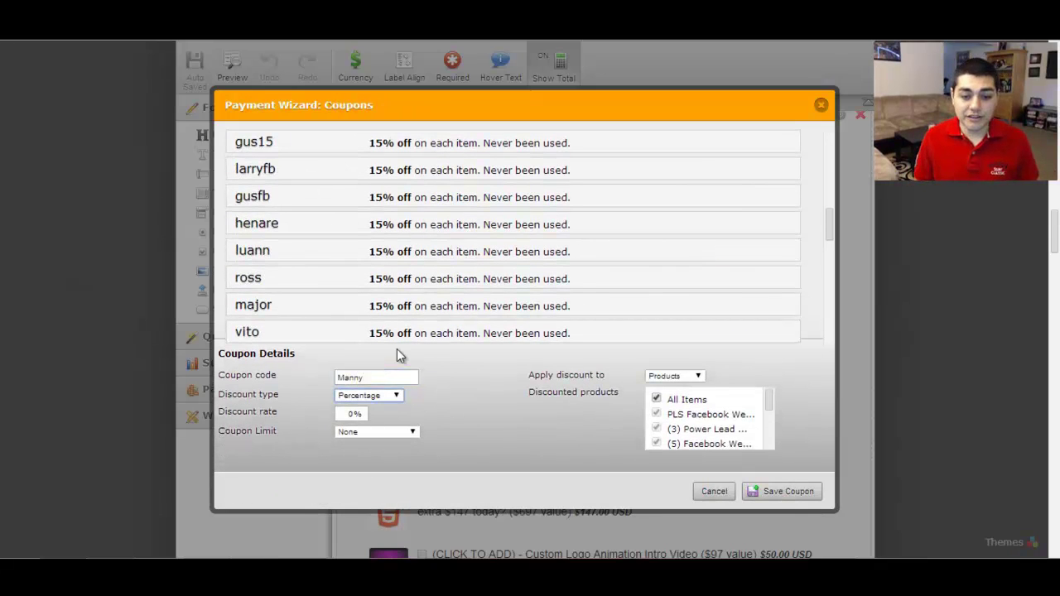
key("Tab")
type("15")
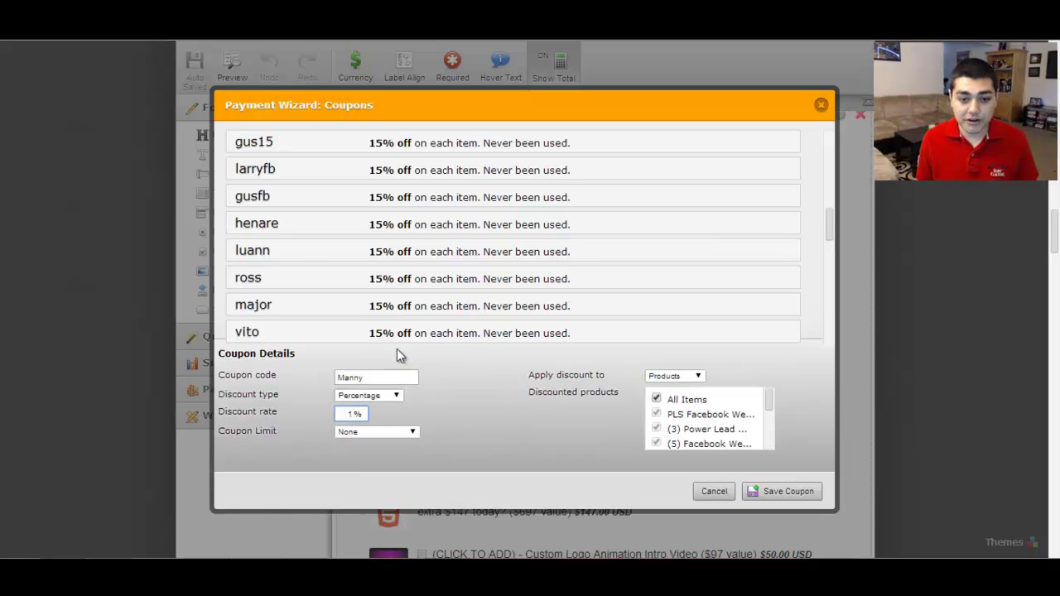
Step: Exclude the three "(CLICK TO ADD)" add-ons from the coupon's discounted products, keeping the discount applied to Products
left_click(657, 399)
left_click_drag(770, 406, 769, 447)
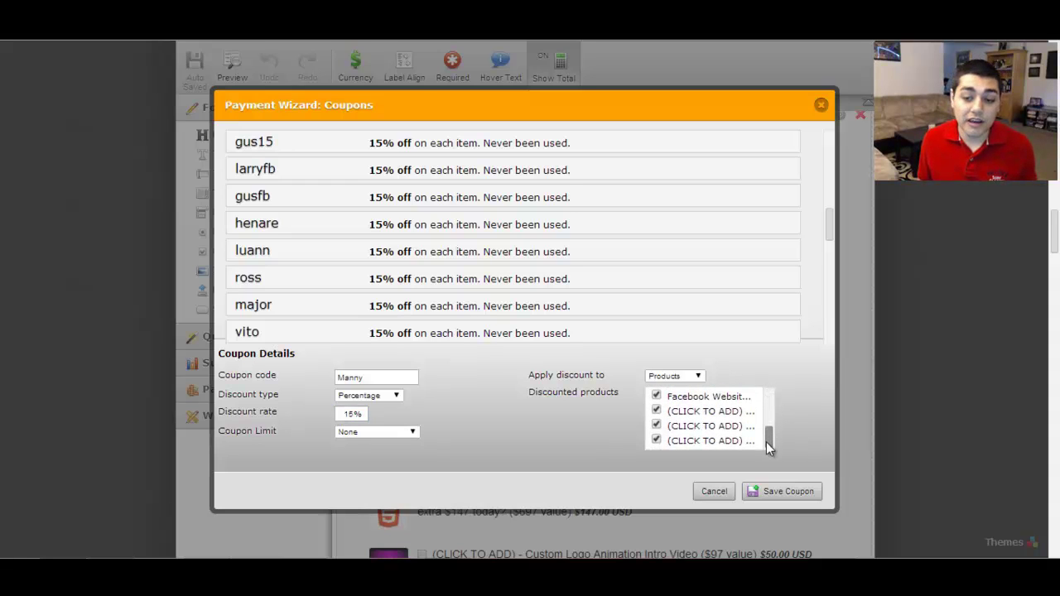
left_click(656, 411)
left_click(656, 426)
left_click(657, 440)
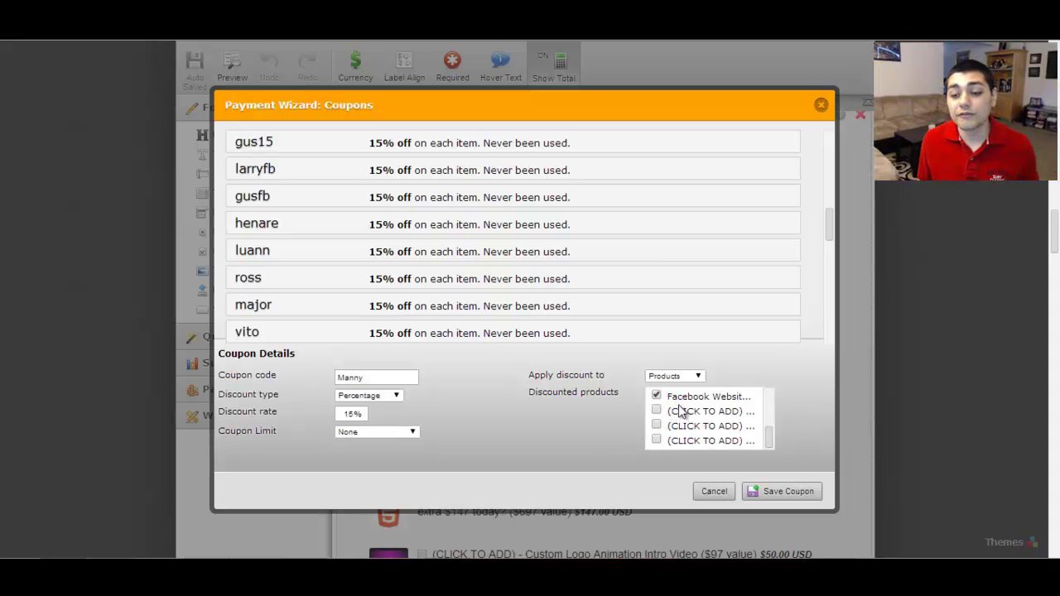
scroll(681, 412, "up", 5)
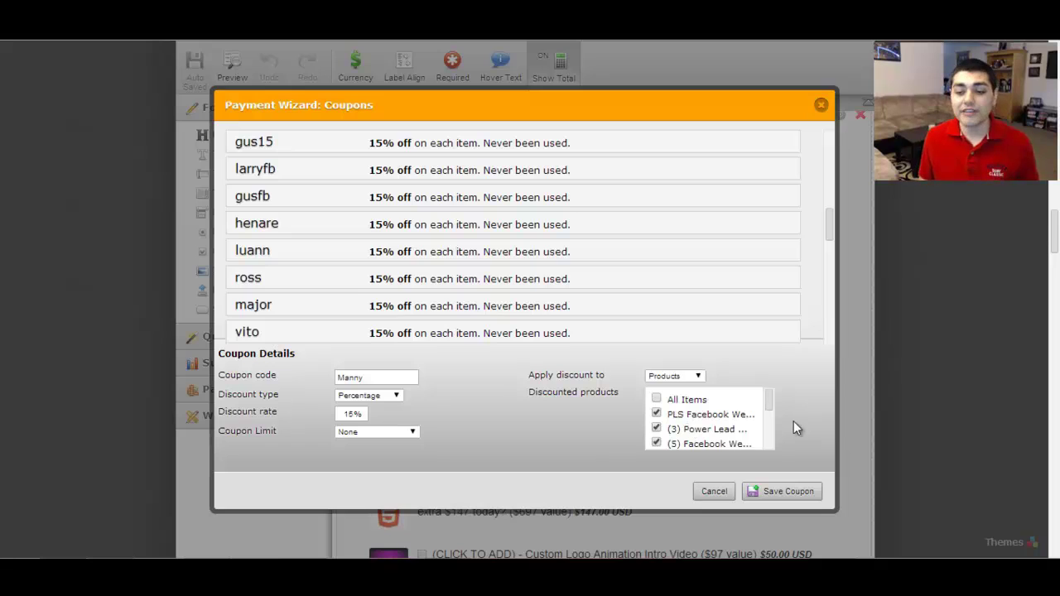
scroll(799, 410, "down", 1)
scroll(710, 350, "down", 5)
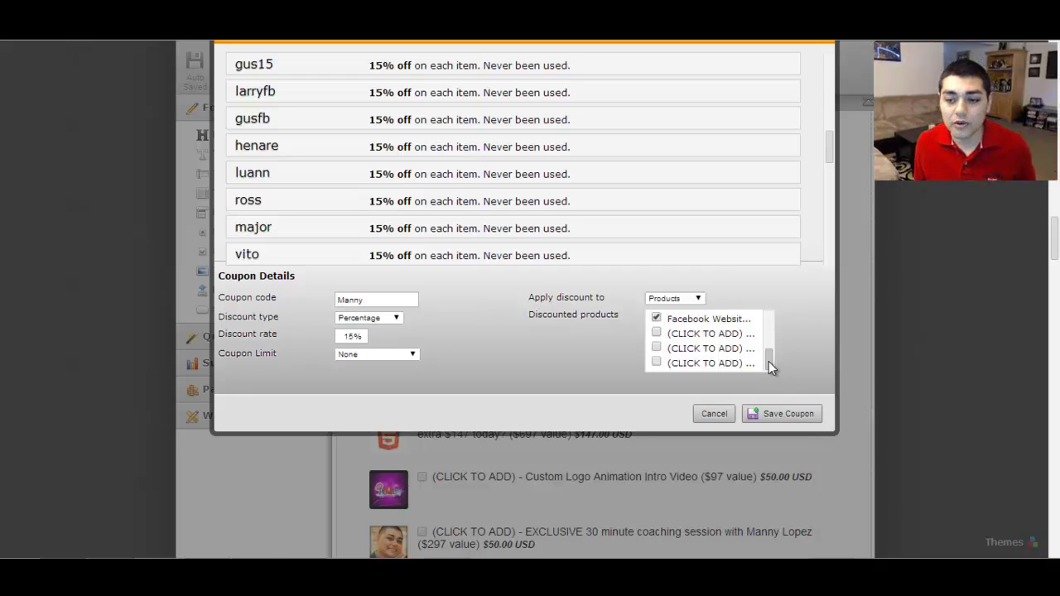
left_click_drag(769, 361, 773, 322)
left_click(680, 298)
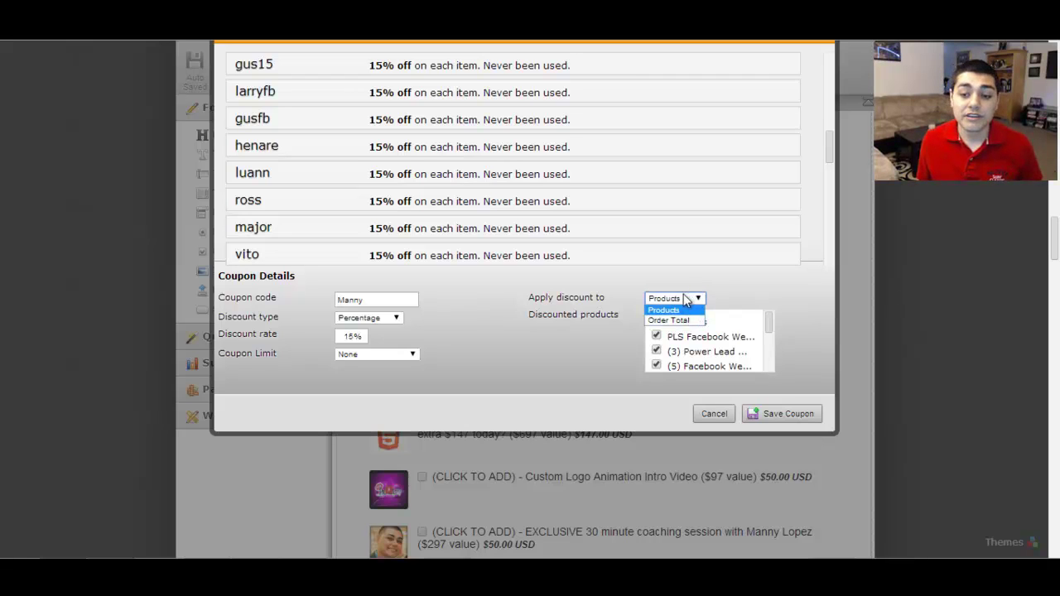
left_click(681, 310)
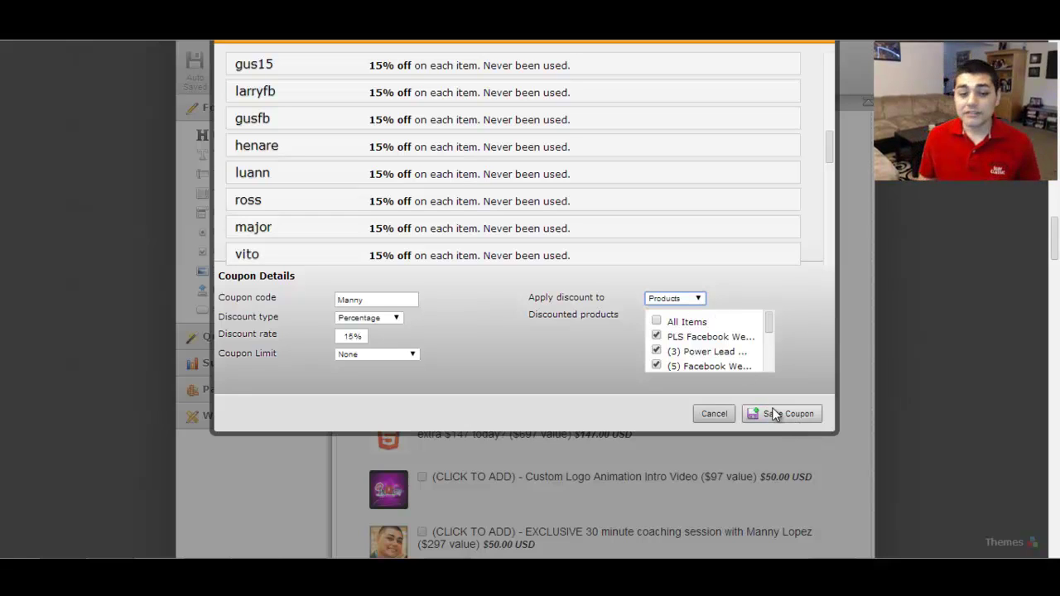
Step: Try the Fixed amount discount type, set it back to Percentage, and look through the coupon limit options
left_click(366, 330)
left_click(369, 318)
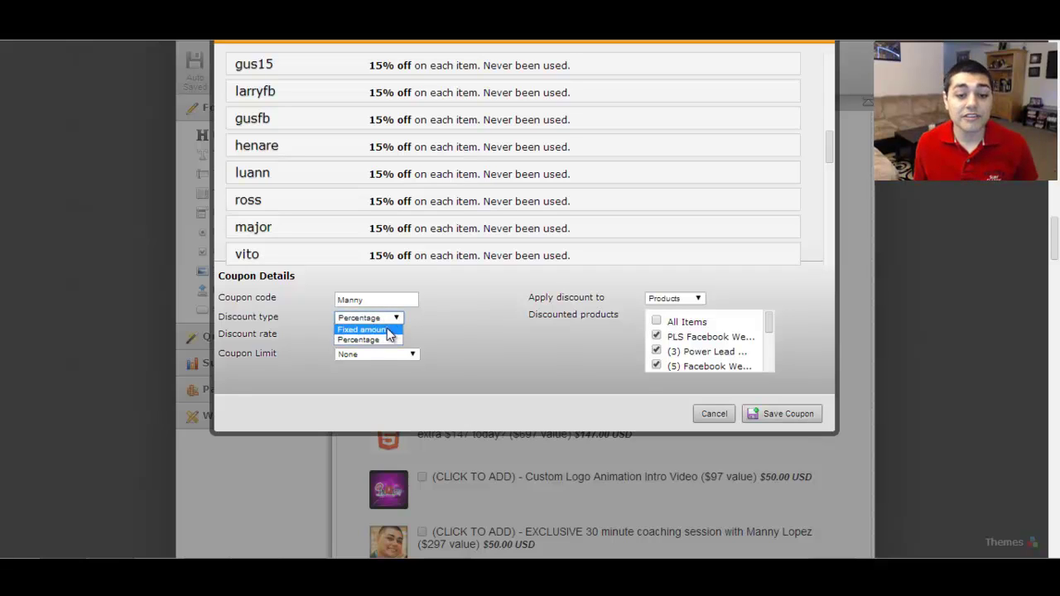
left_click(386, 327)
left_click_drag(348, 336, 389, 333)
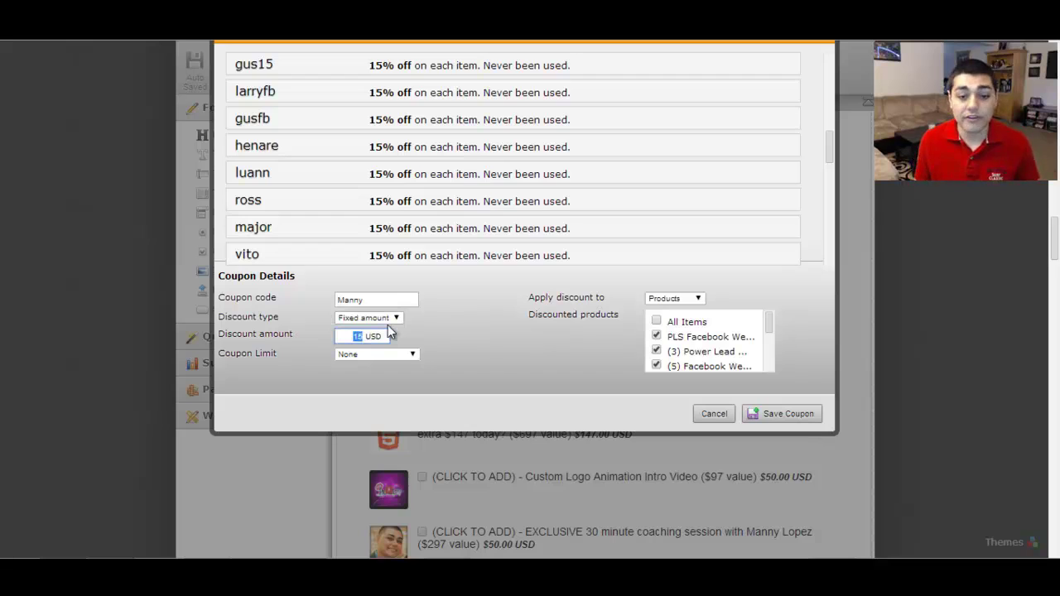
left_click(369, 318)
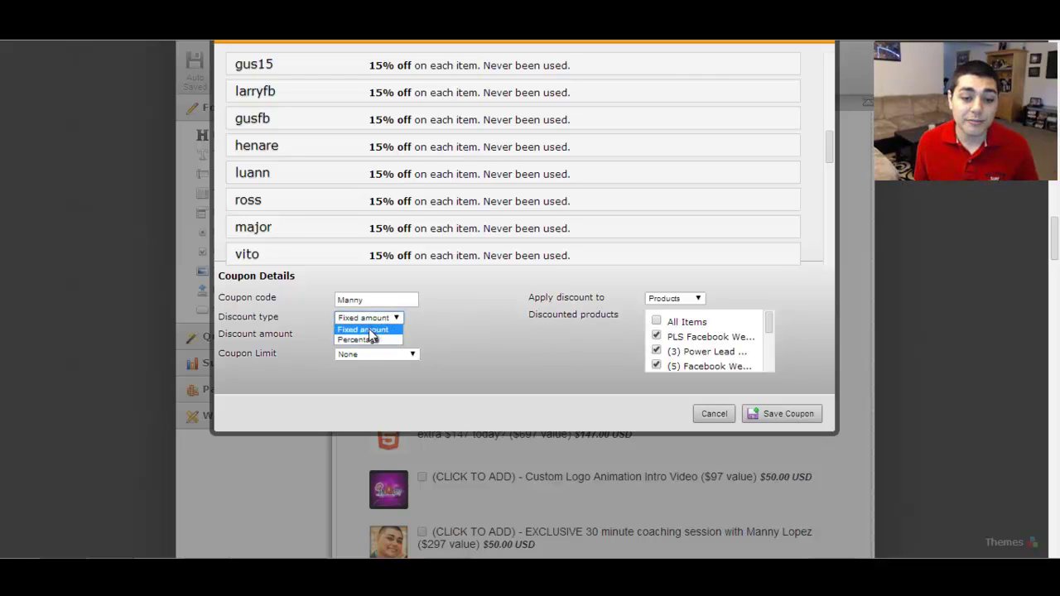
left_click(369, 322)
left_click(369, 321)
left_click(364, 342)
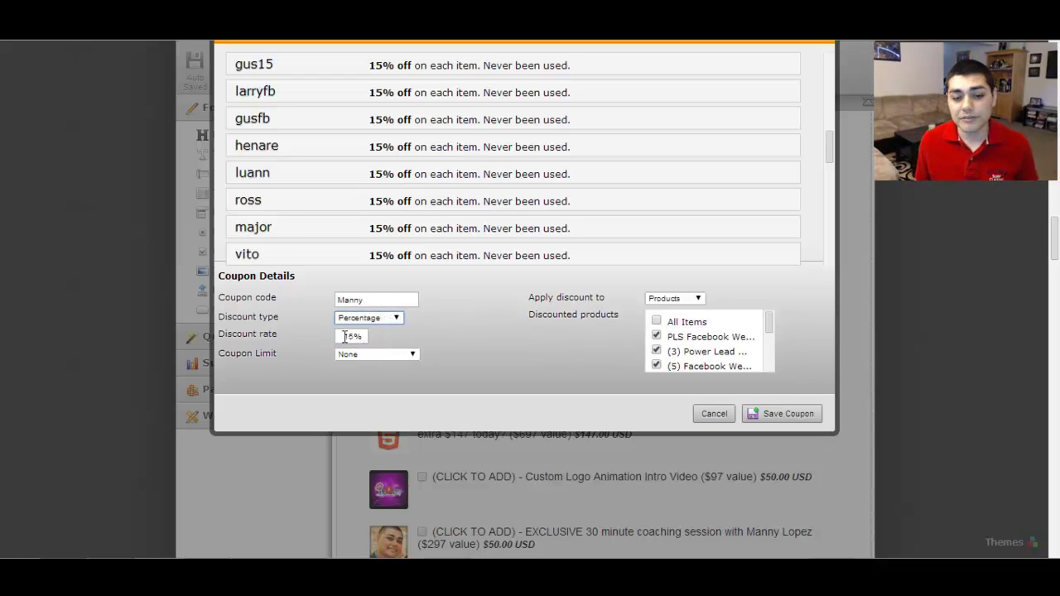
left_click(366, 337)
left_click(371, 352)
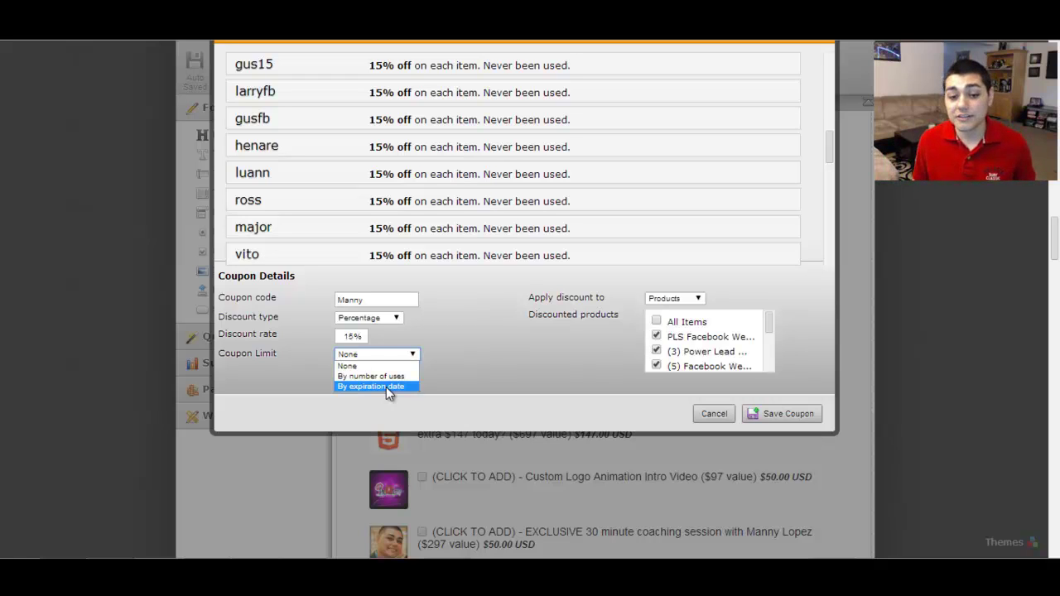
left_click(513, 321)
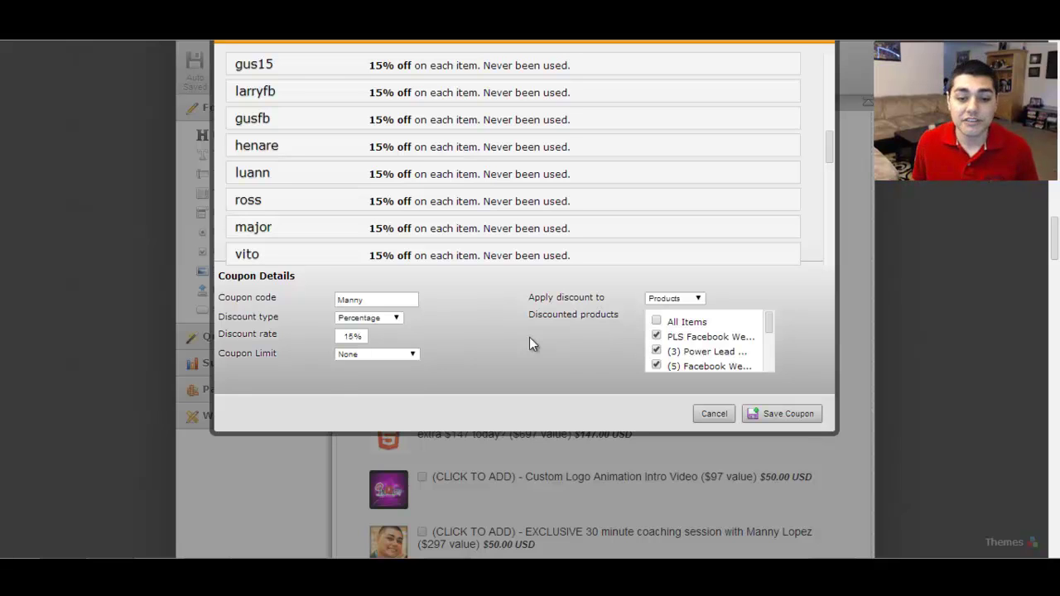
Step: Save the coupon and finish the payment wizard
left_click(785, 413)
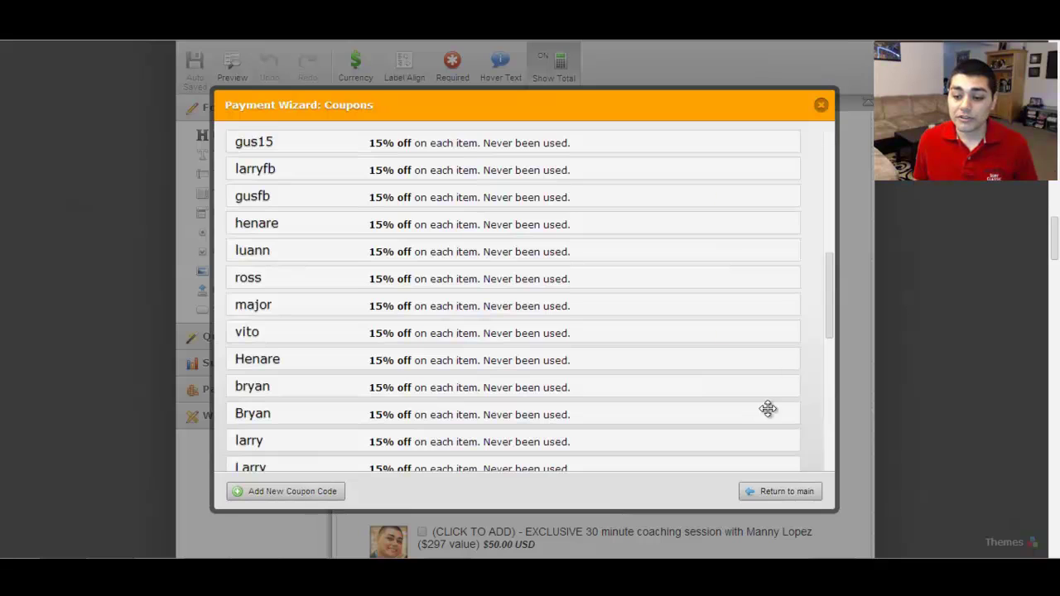
left_click(783, 491)
left_click(793, 491)
left_click(791, 492)
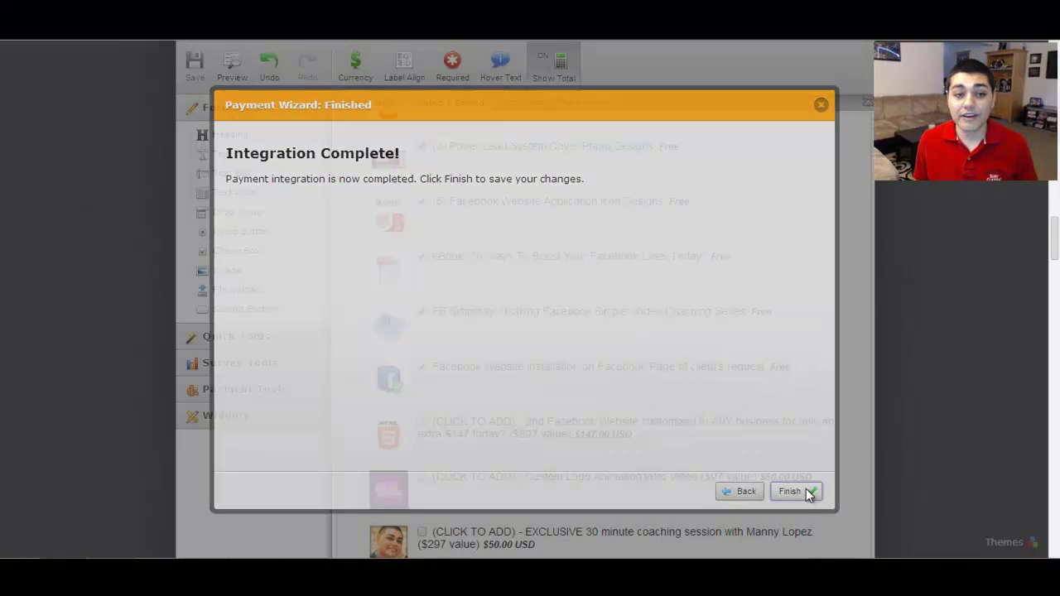
Step: Save the form and open its preview in a new tab
left_click(194, 68)
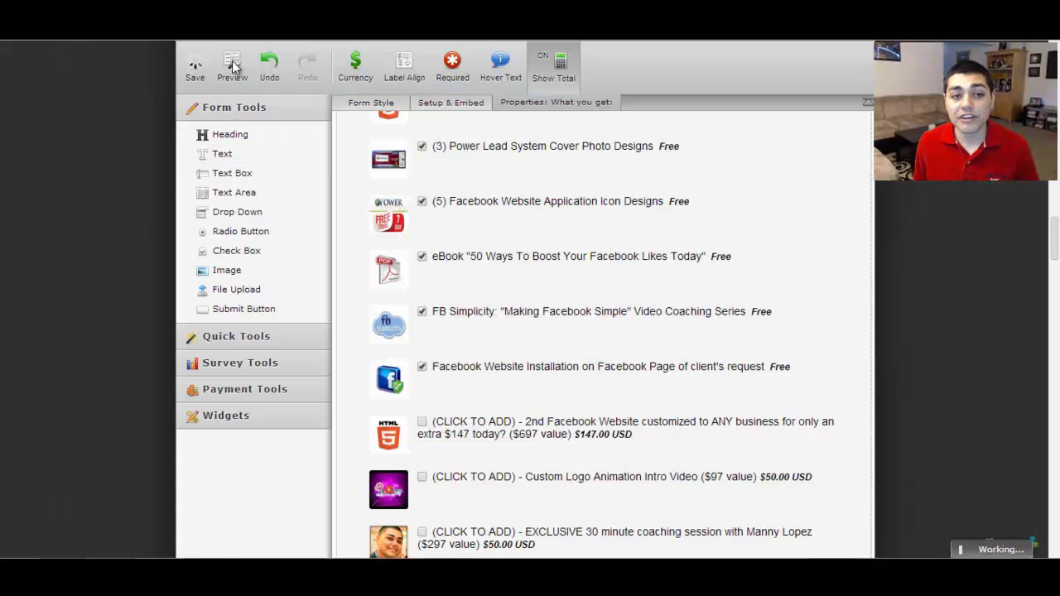
left_click(232, 66)
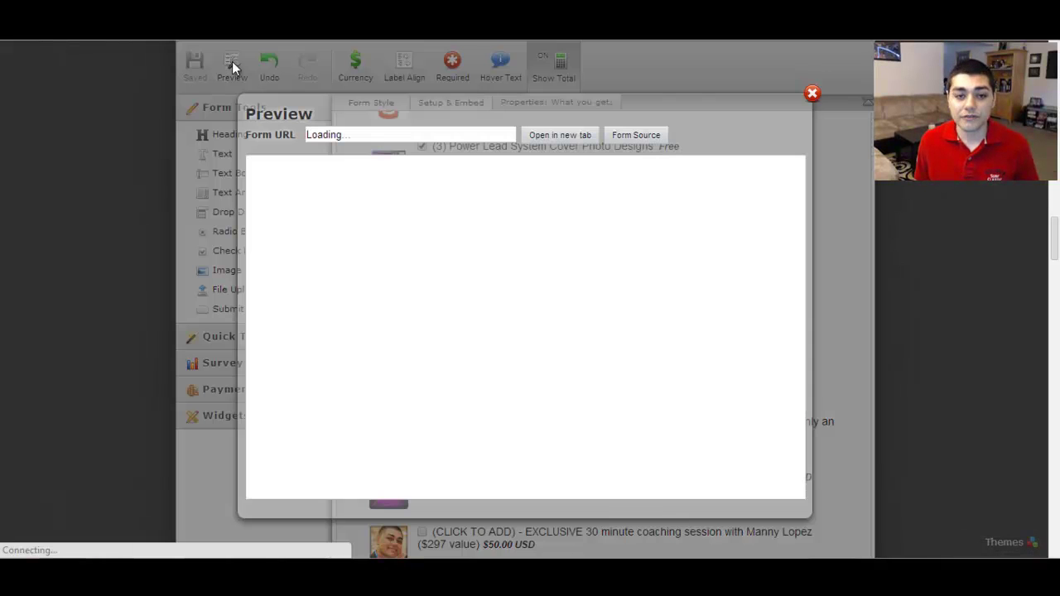
left_click(555, 137)
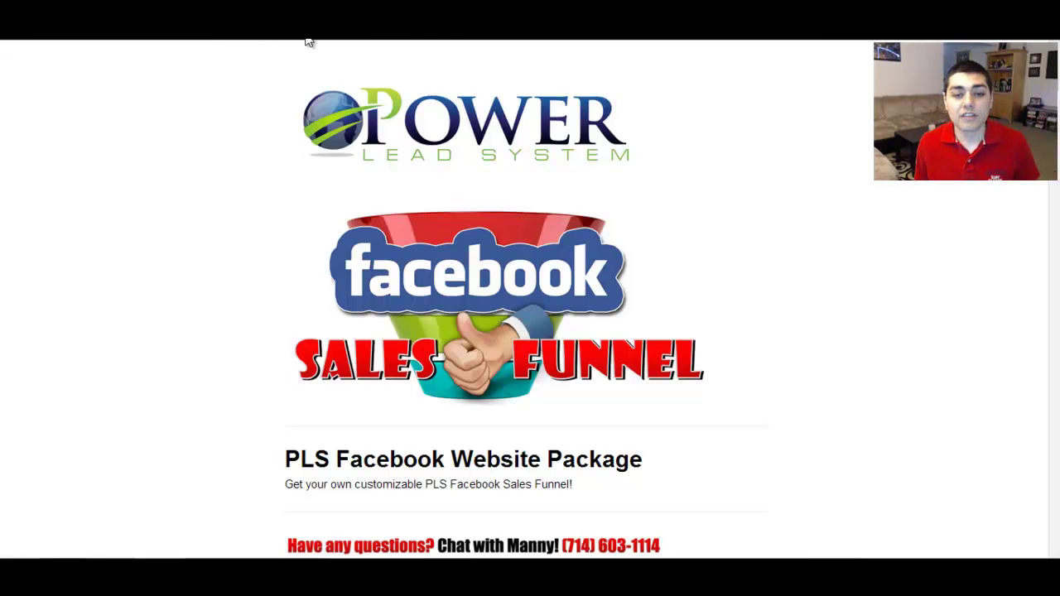
Step: Apply the newly created coupon code below the product list and check the order total
scroll(249, 249, "down", 4)
scroll(280, 181, "down", 10)
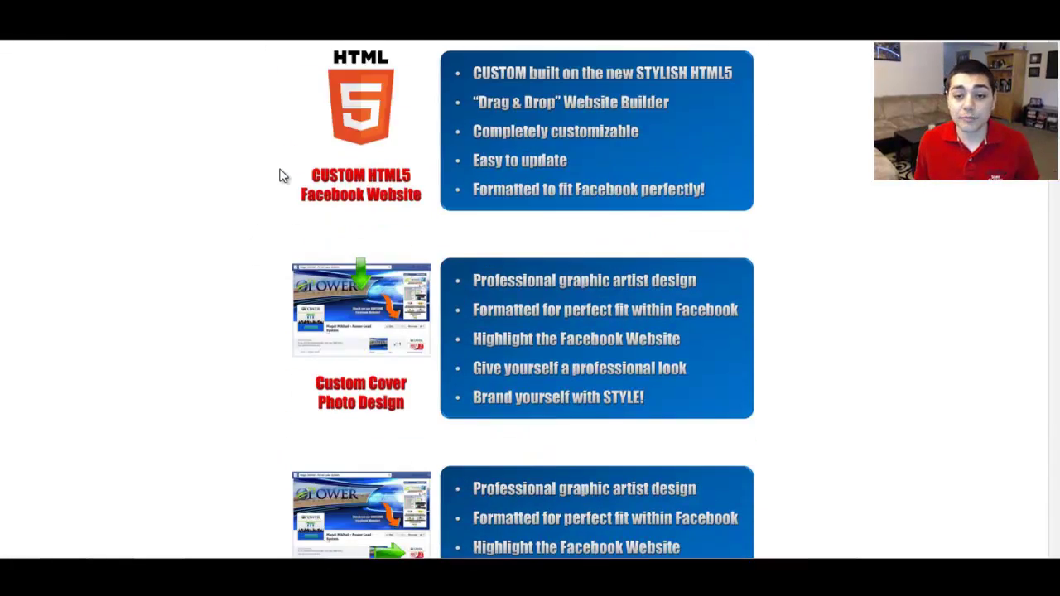
scroll(276, 200, "down", 11)
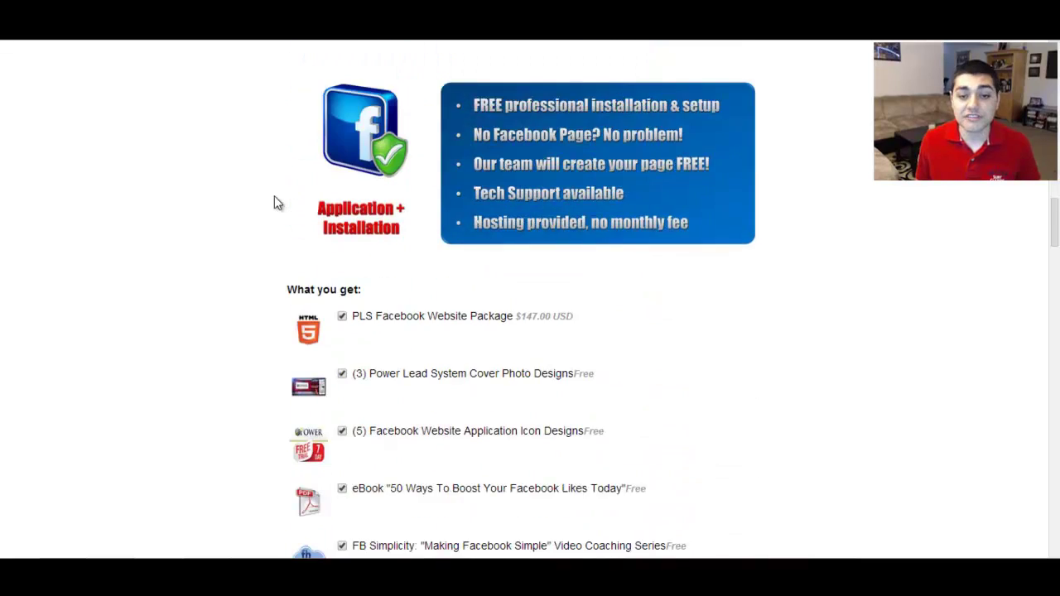
left_click(333, 312)
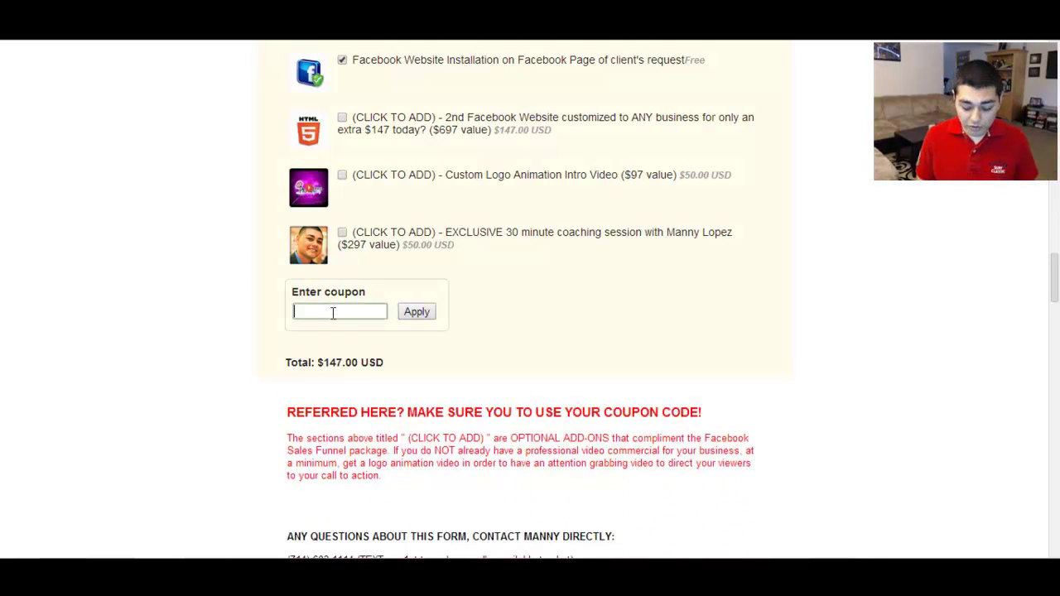
type("Manny")
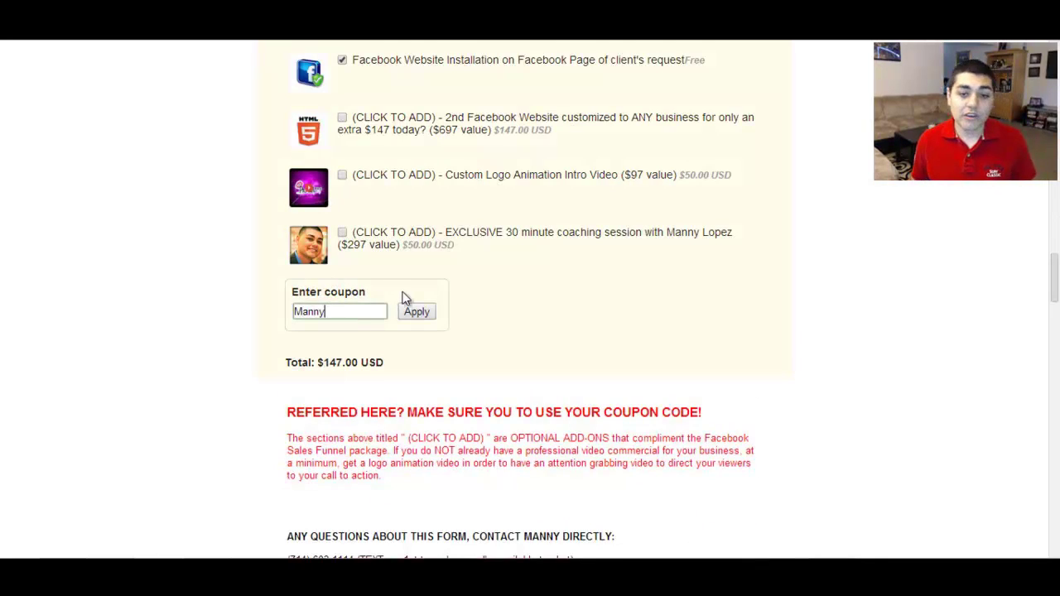
left_click(417, 313)
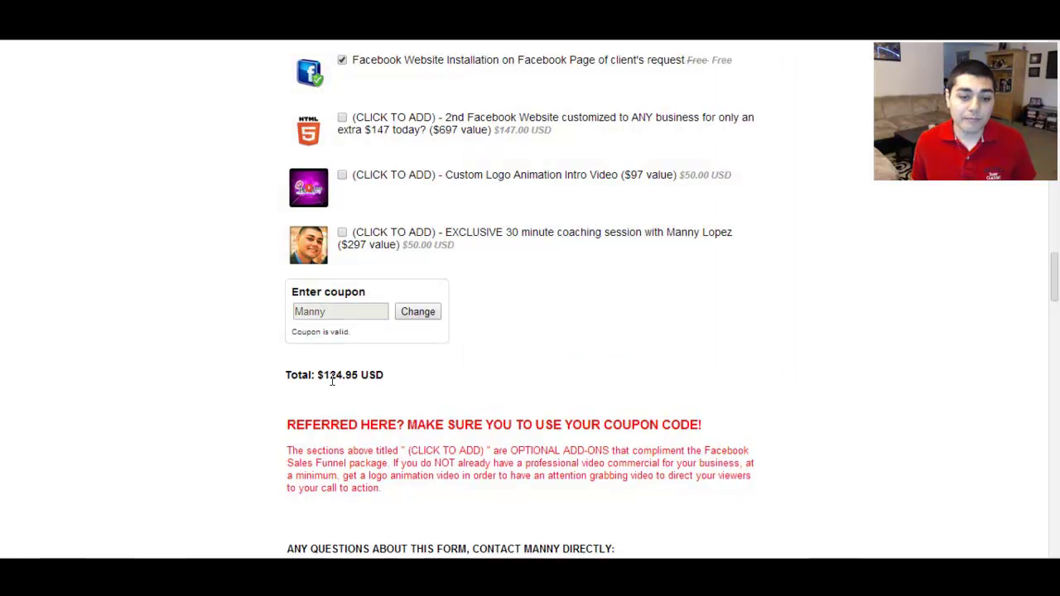
left_click_drag(323, 375, 357, 375)
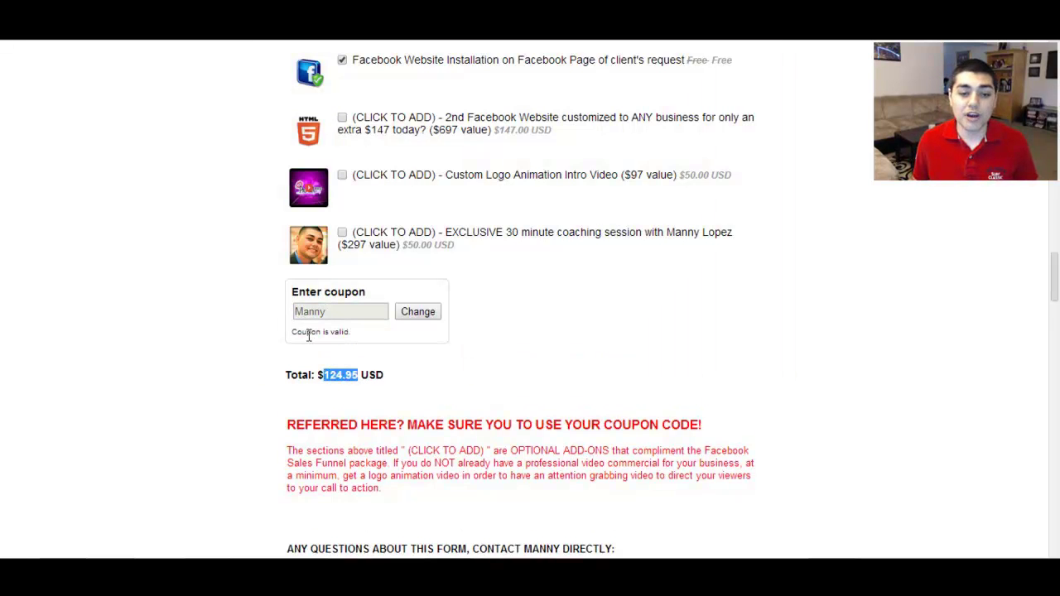
Step: Change the applied coupon to a misspelled version of the code and try to apply it
left_click(418, 313)
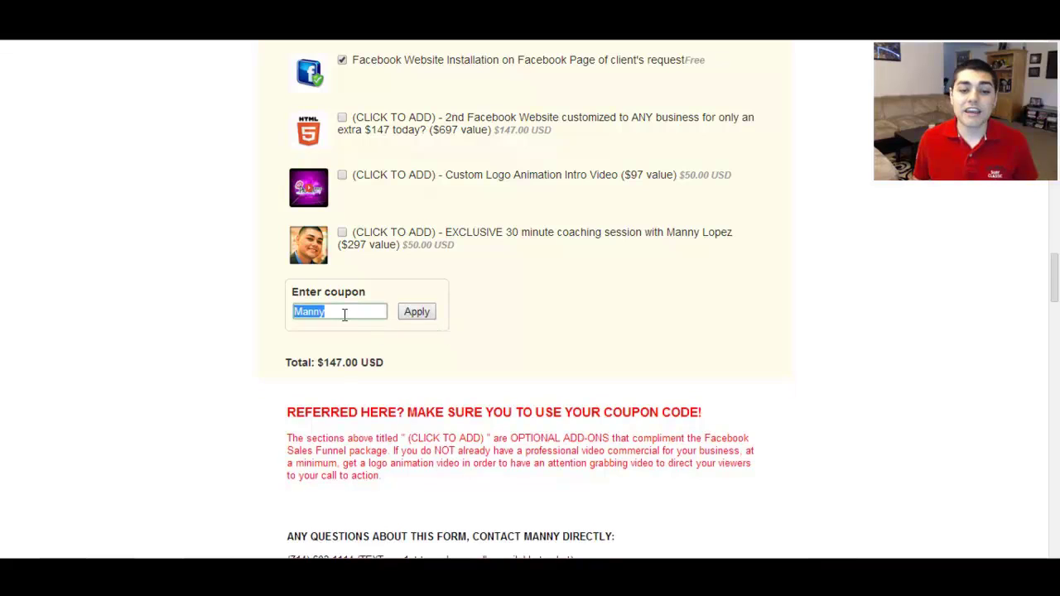
left_click(350, 313)
double_click(348, 312)
type("Mannie")
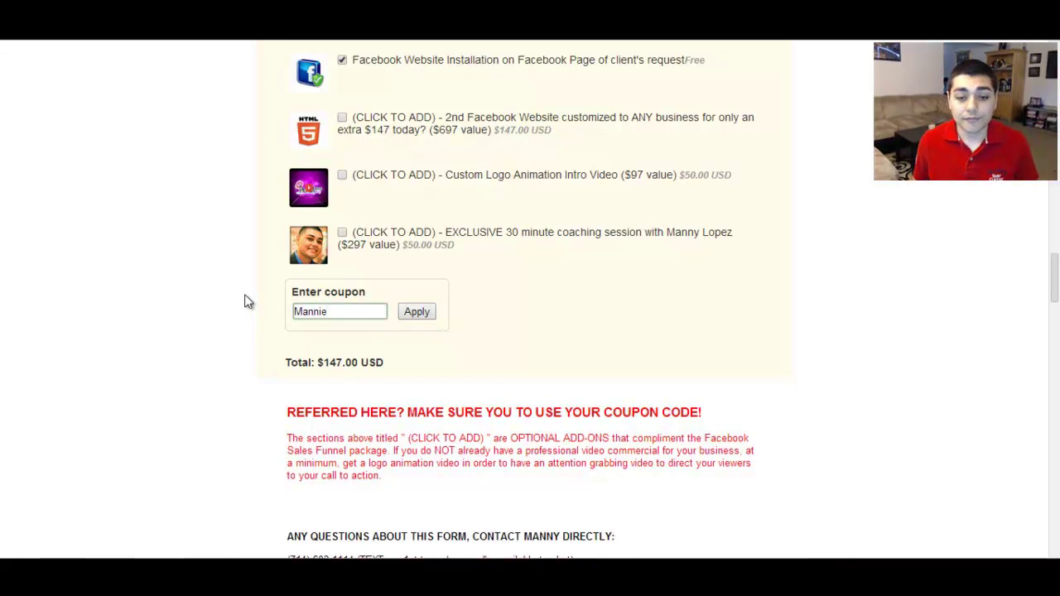
left_click(420, 311)
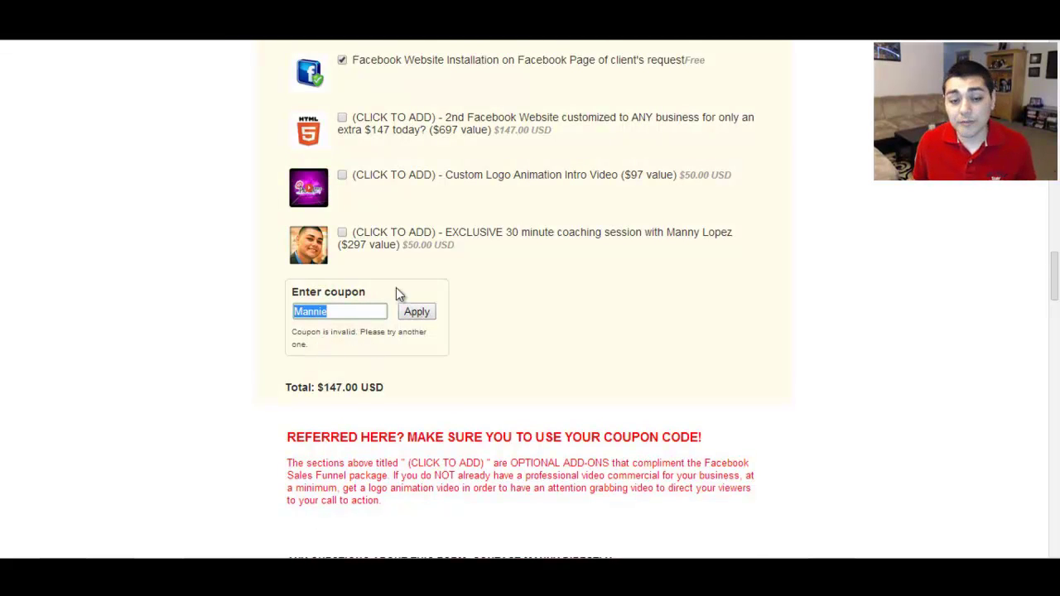
Step: Replace the misspelled coupon with the correct first-name code and apply it
left_click(345, 313)
left_click_drag(340, 311, 234, 308)
type("Manny")
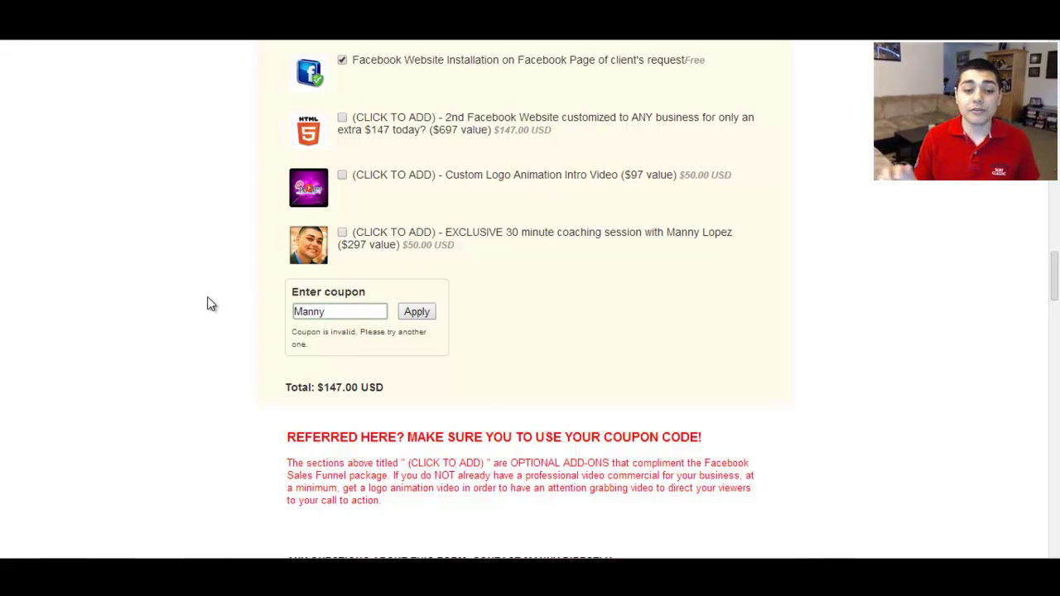
key("Return")
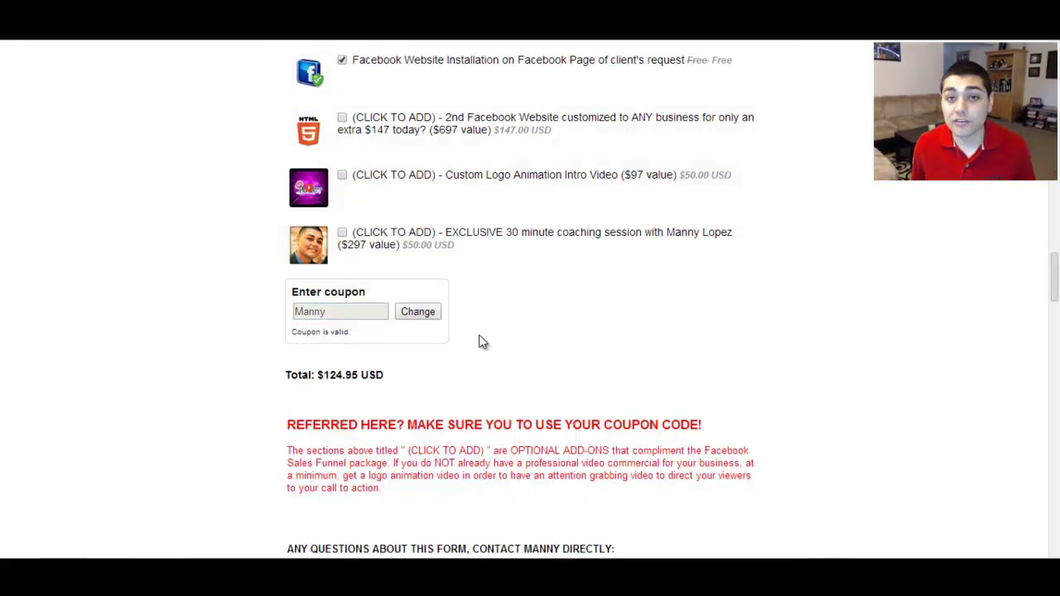
Step: Examine the coupon reminder, the optional add-ons explanation and the contact notes below the order total
scroll(444, 108, "down", 3)
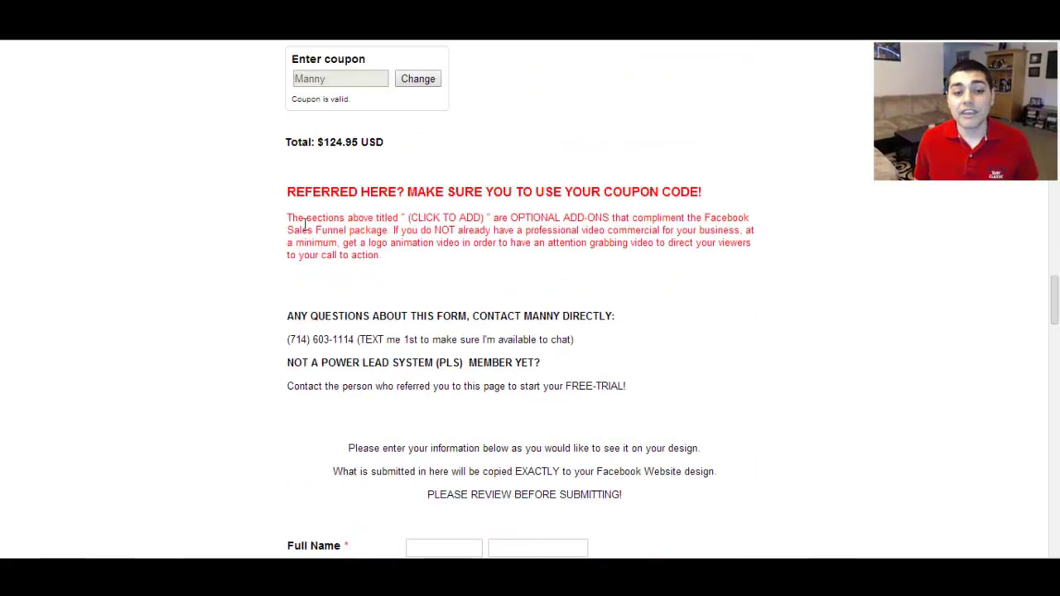
left_click_drag(287, 192, 471, 252)
left_click(469, 255)
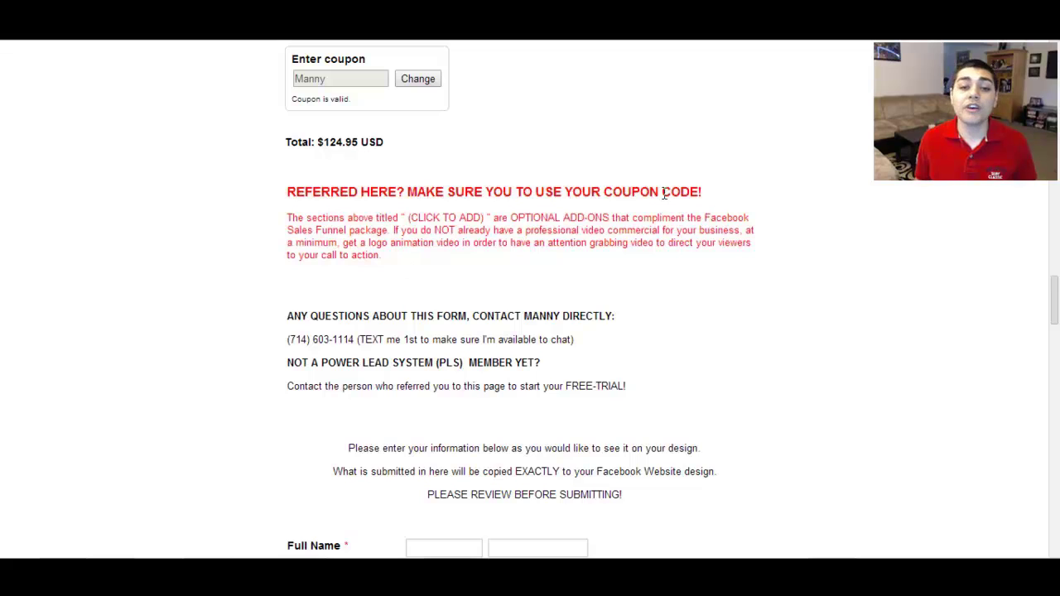
left_click_drag(292, 221, 511, 262)
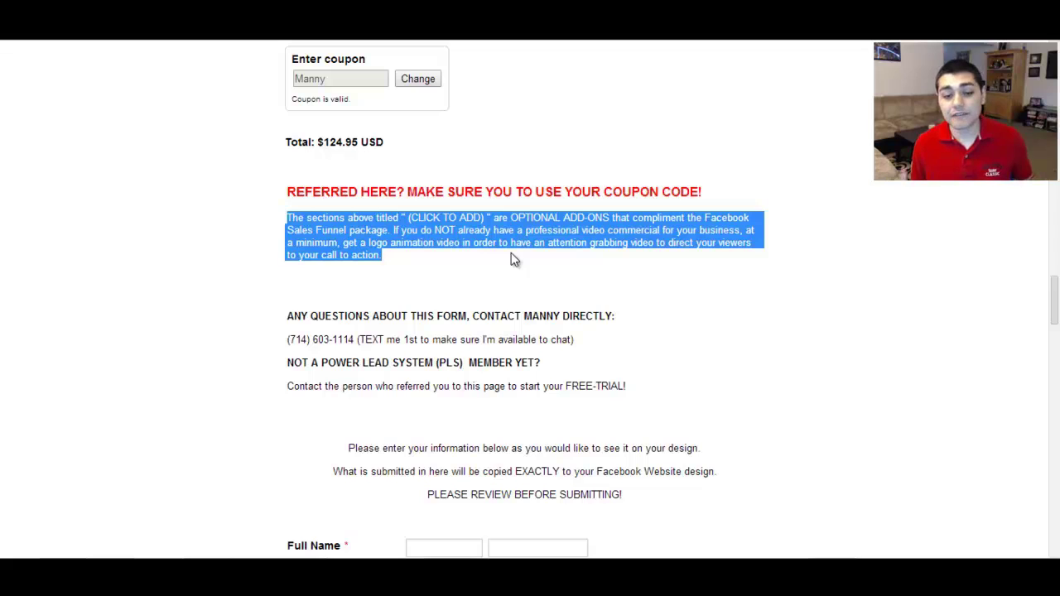
left_click(499, 256)
scroll(480, 257, "down", 2)
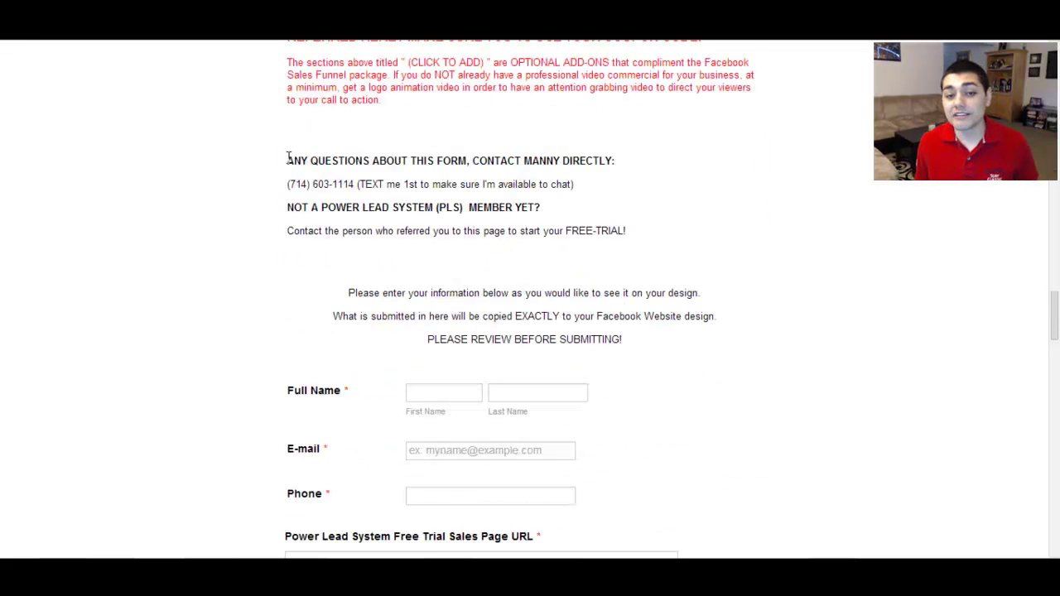
Step: Examine the contact and free-trial notes on the live form, and close the form preview in the builder
left_click_drag(287, 159, 597, 206)
left_click(634, 228)
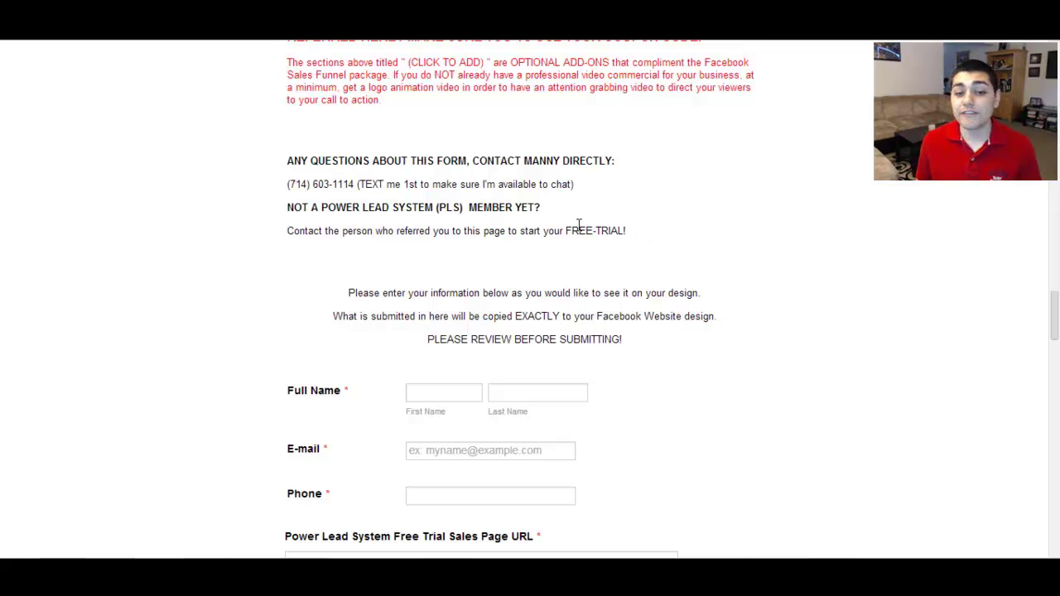
scroll(580, 225, "down", 3)
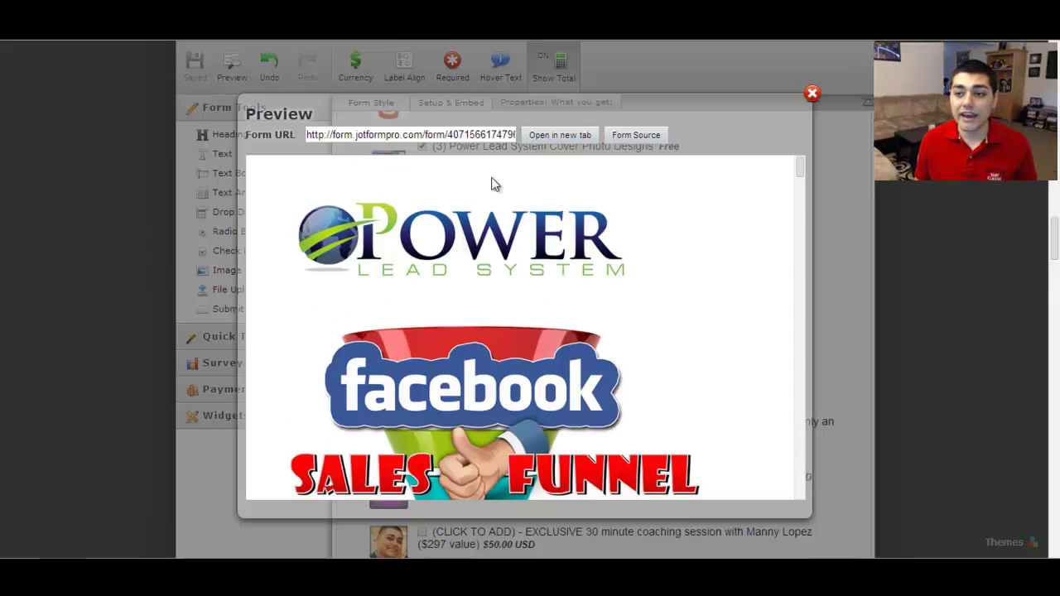
left_click(814, 95)
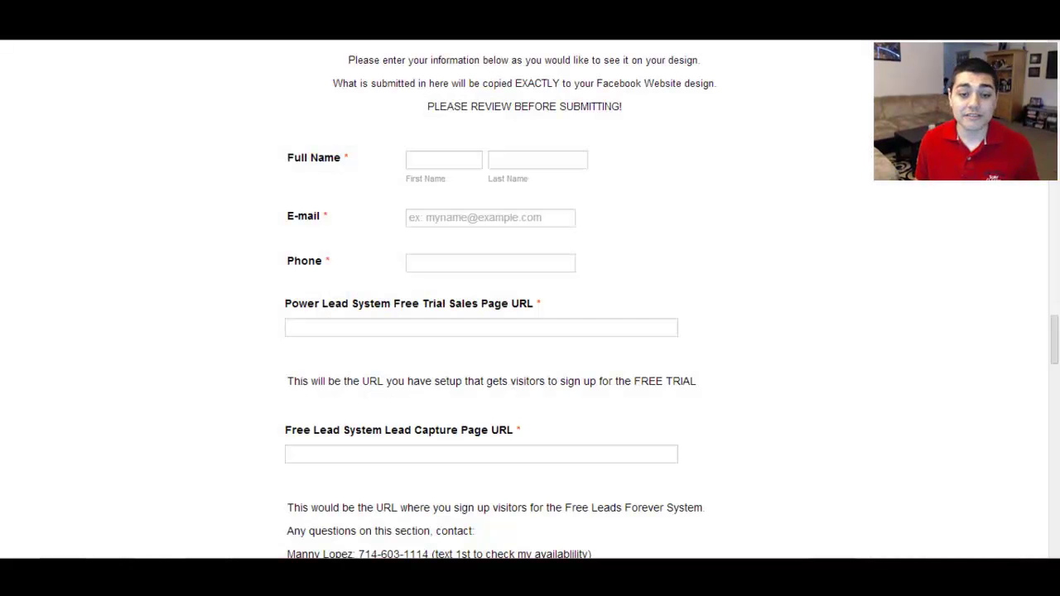
Step: Examine the customer information and page URL fields, and check the file chooser of the optional picture upload
scroll(438, 286, "down", 6)
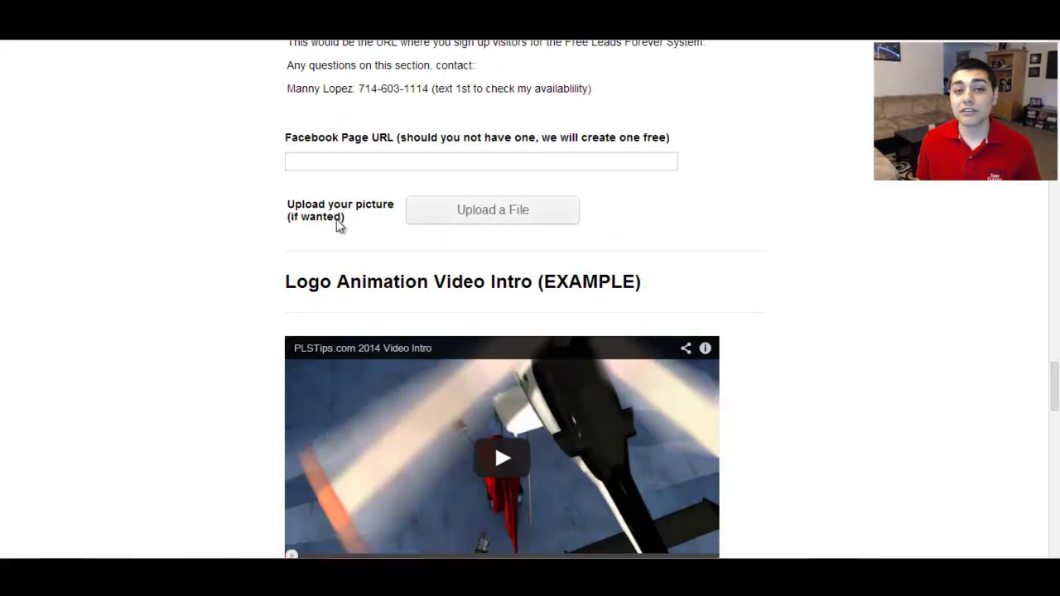
scroll(509, 222, "up", 2)
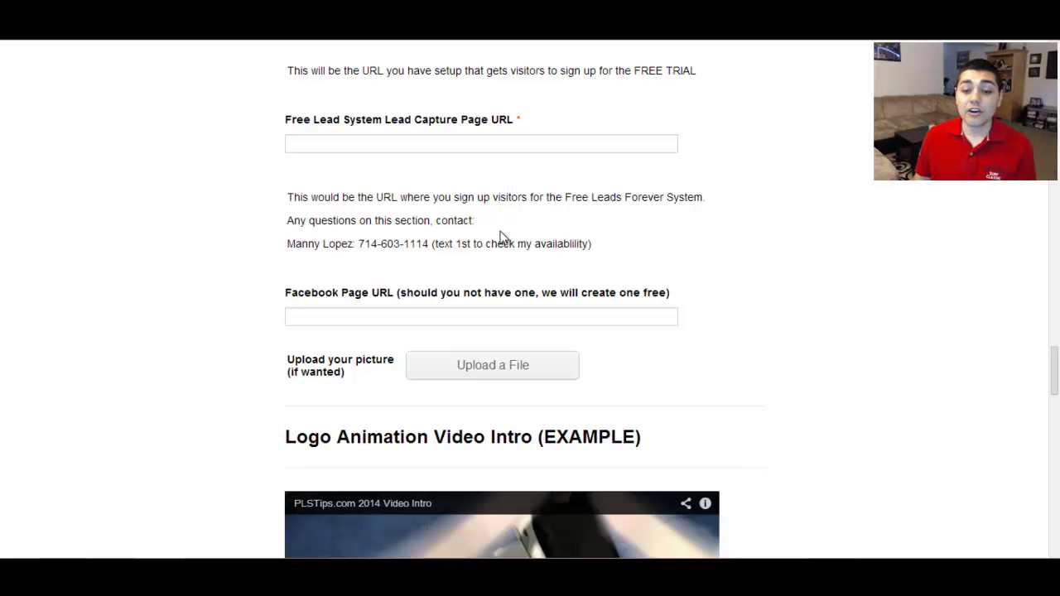
left_click(503, 371)
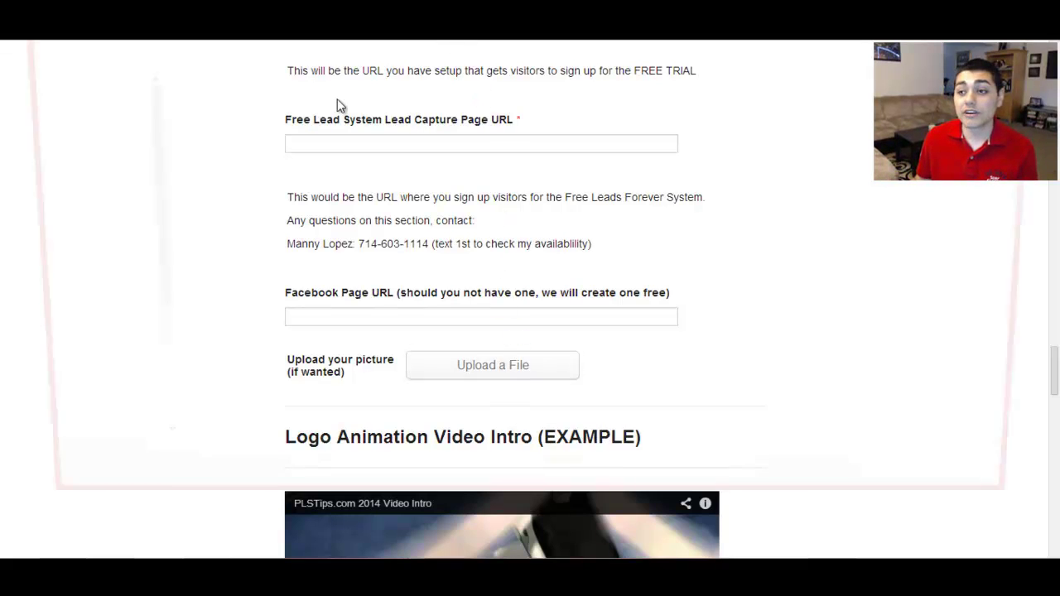
key("Escape")
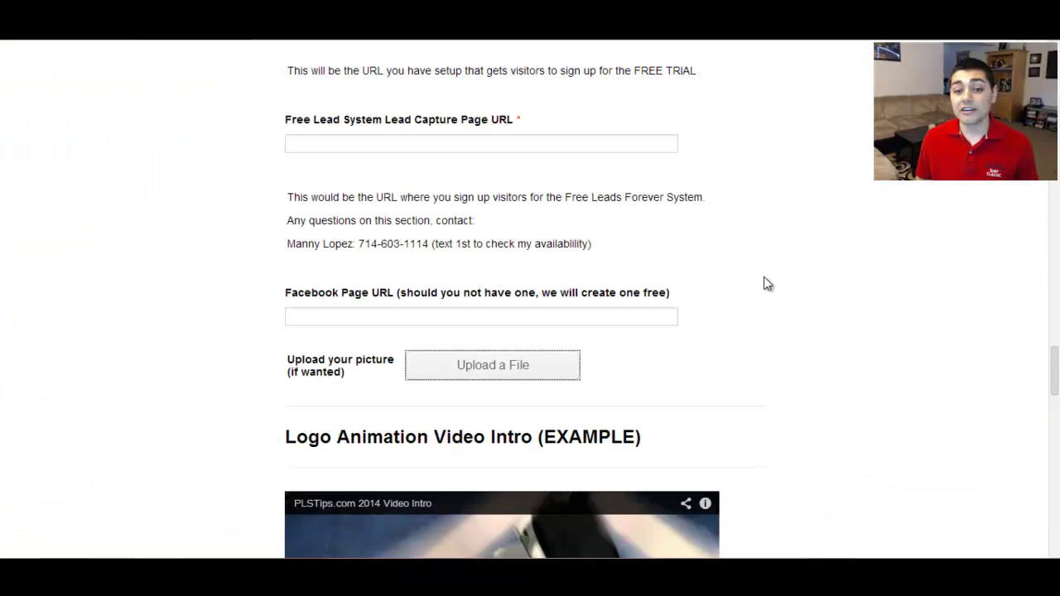
Step: Examine the two Logo Animation Video Intro examples below the picture upload on the live form
scroll(729, 280, "down", 3)
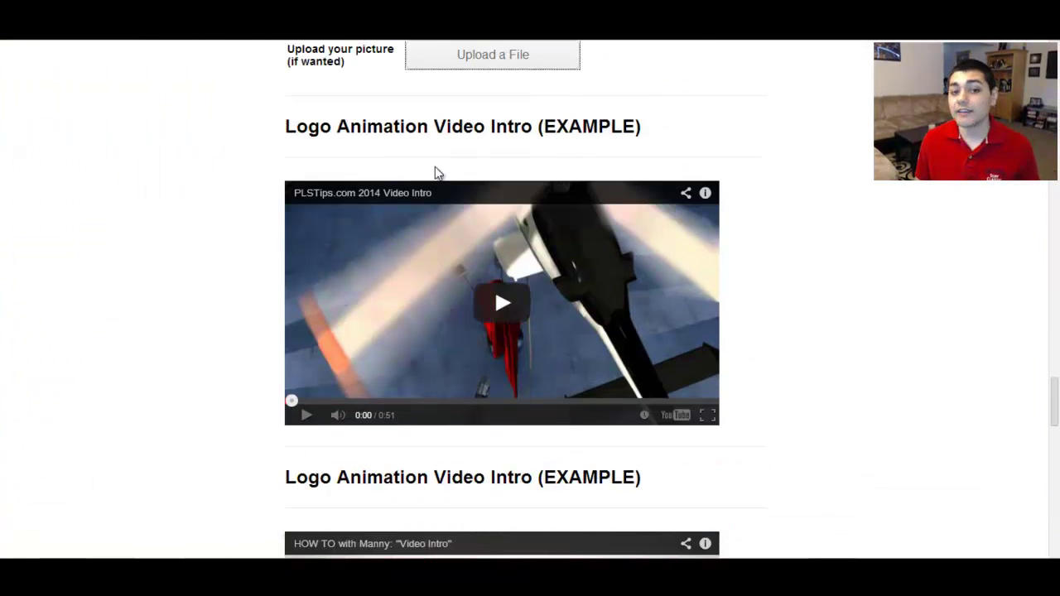
scroll(344, 203, "up", 3)
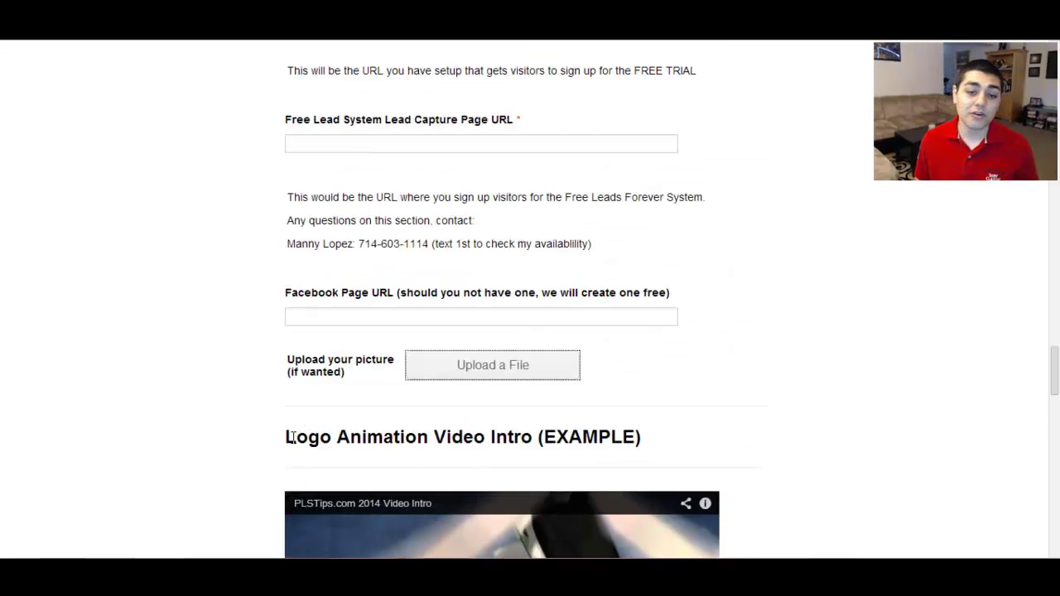
scroll(331, 439, "down", 2)
scroll(373, 379, "down", 2)
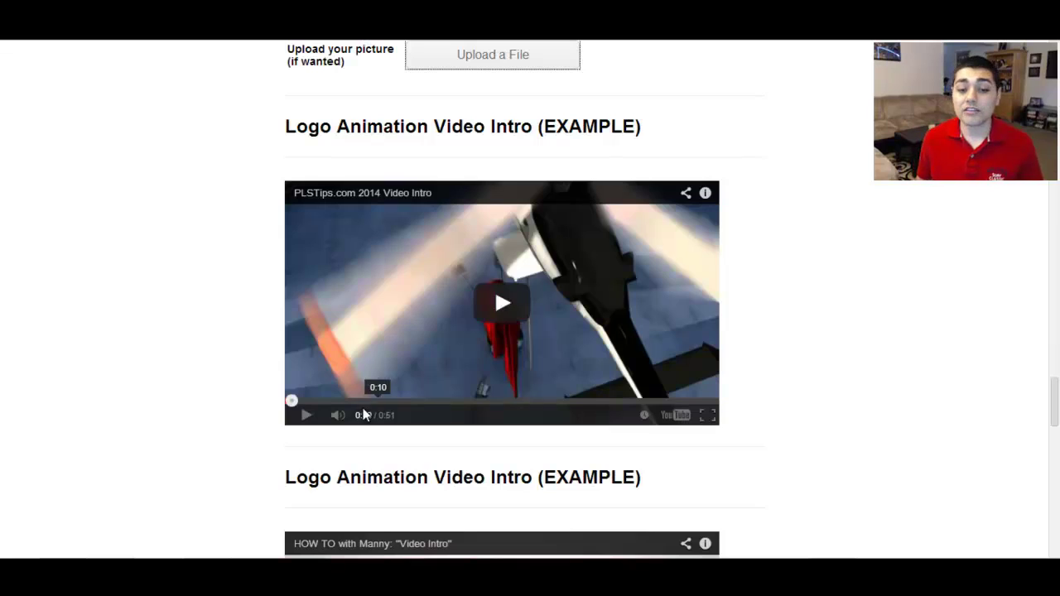
scroll(368, 390, "down", 4)
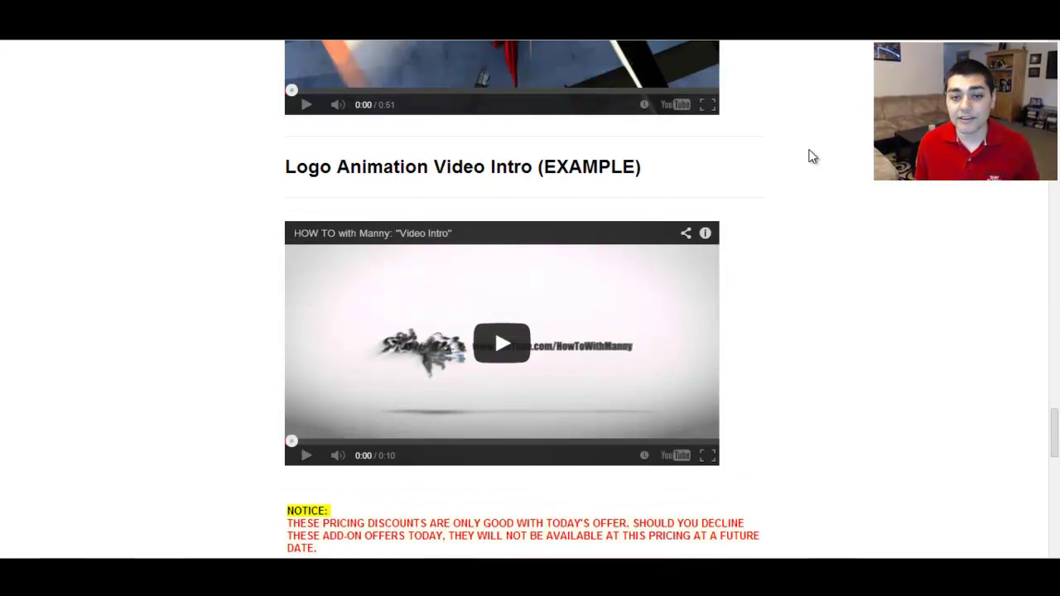
scroll(809, 159, "down", 3)
scroll(621, 208, "up", 4)
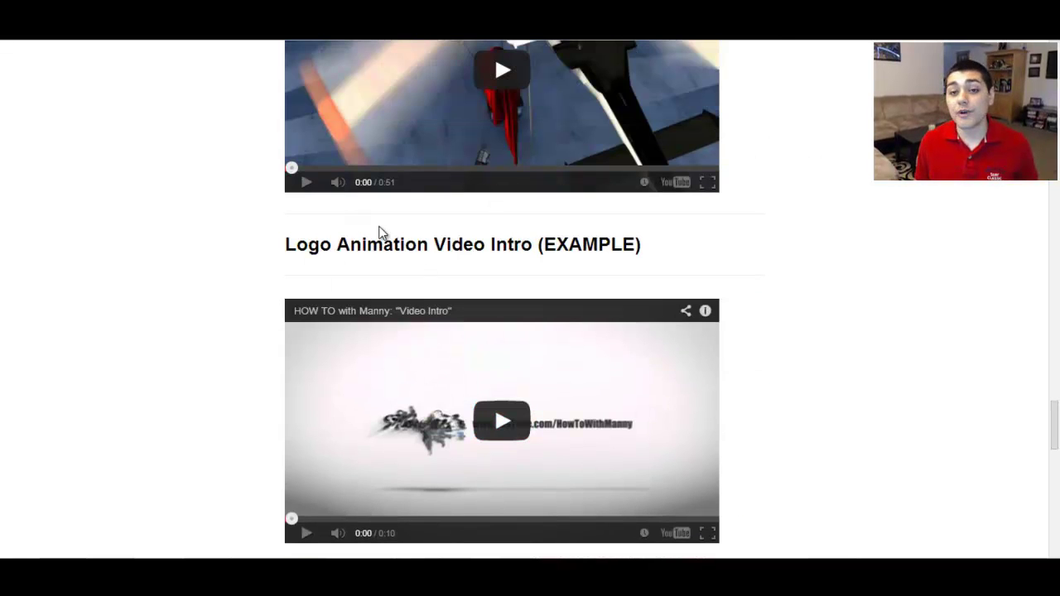
scroll(381, 233, "down", 5)
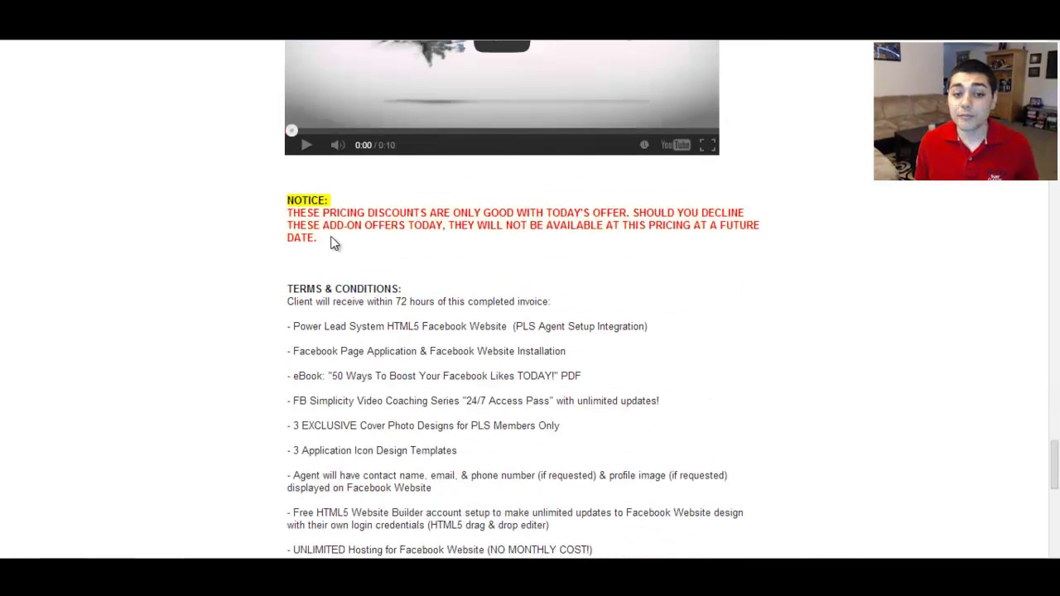
Step: Examine the add-on pricing notice, the terms and the required Referred By field in the closing part of the live form
left_click_drag(331, 242, 287, 199)
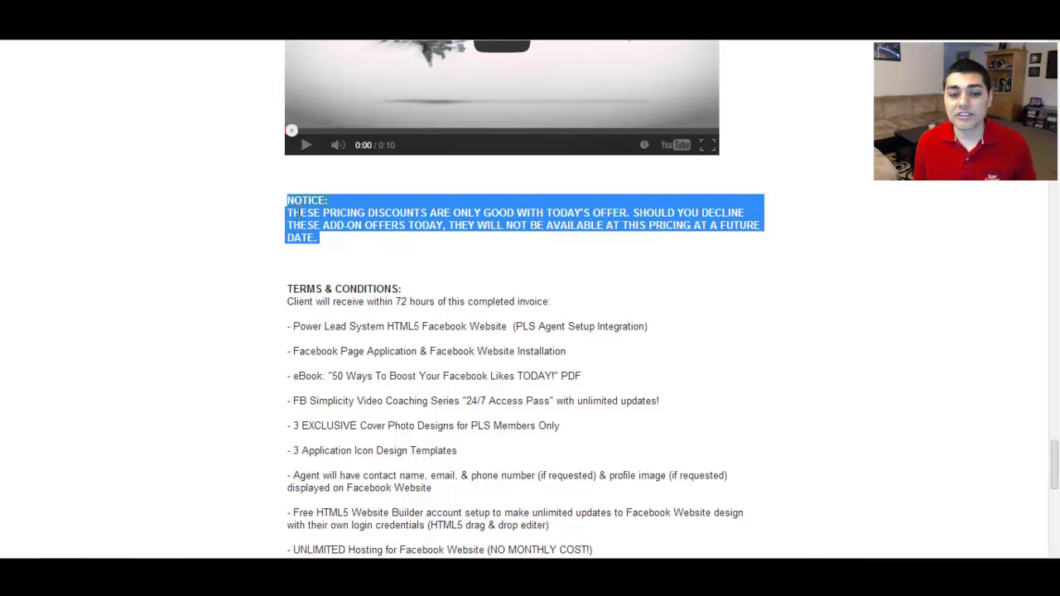
left_click(390, 277)
scroll(393, 281, "down", 8)
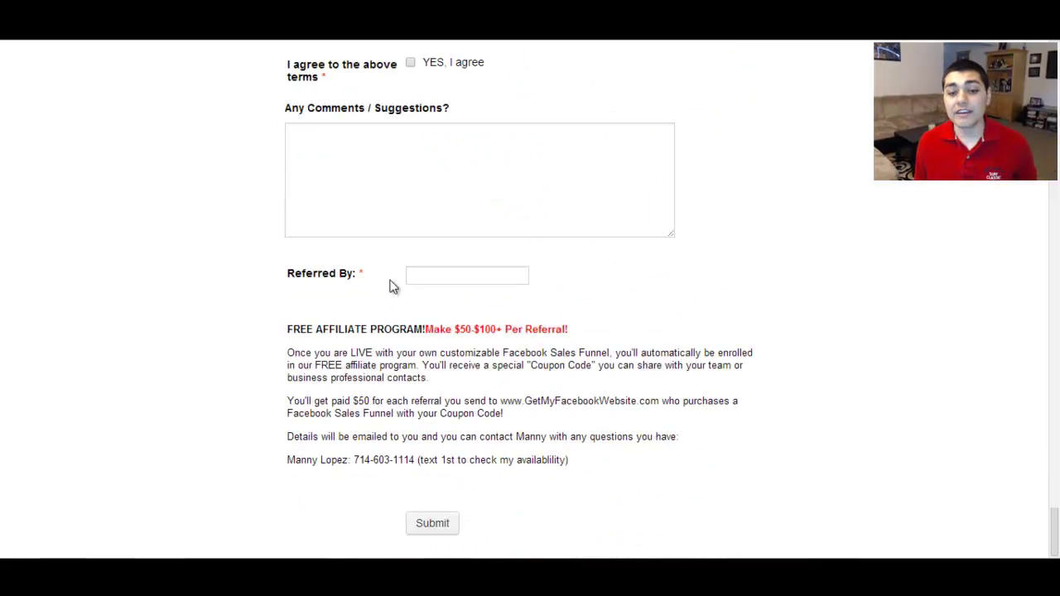
left_click(483, 275)
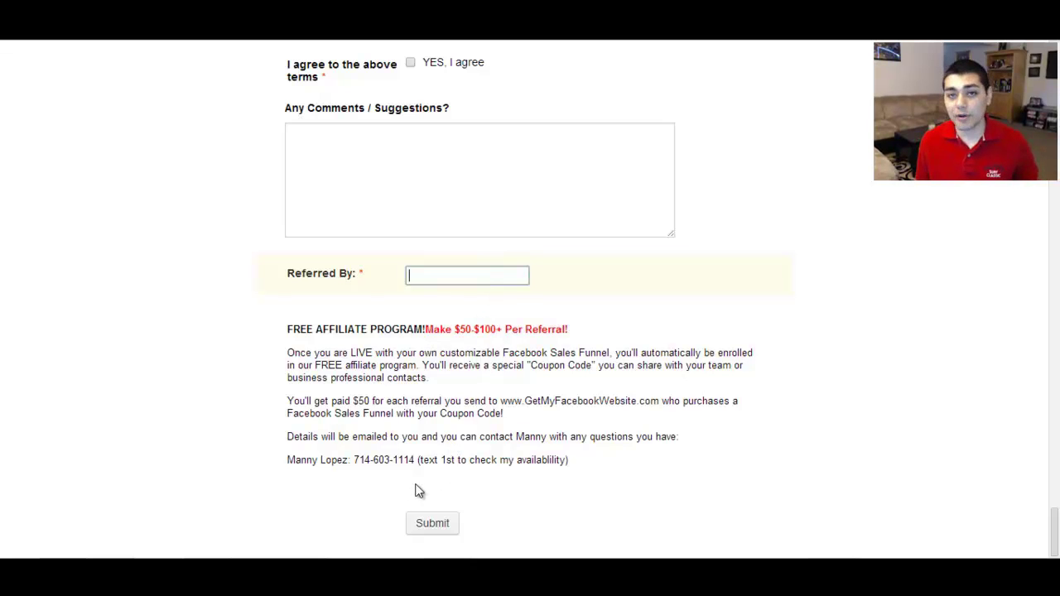
scroll(407, 415, "up", 10)
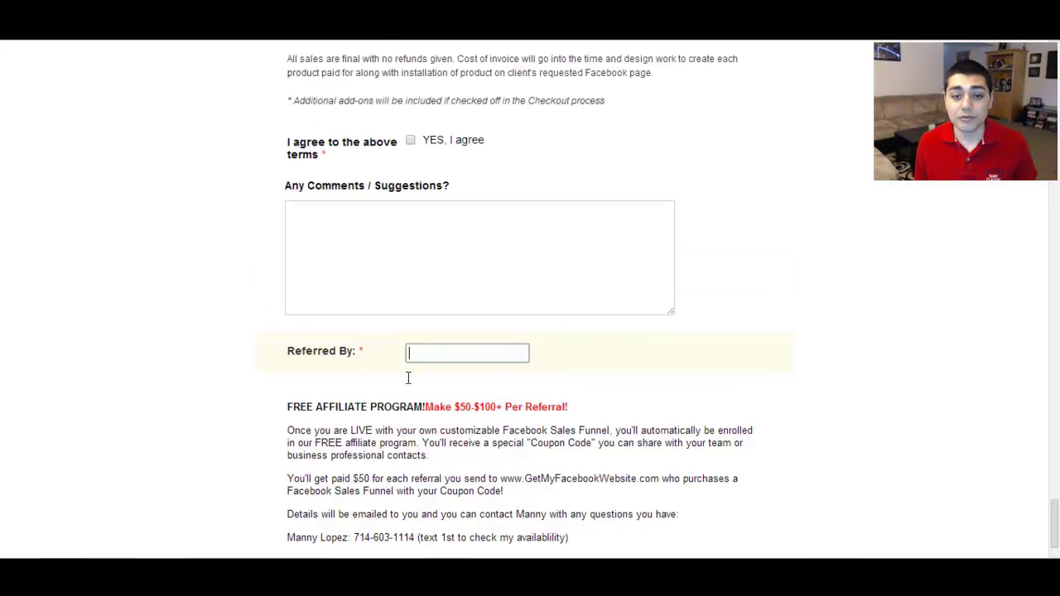
scroll(405, 385, "up", 15)
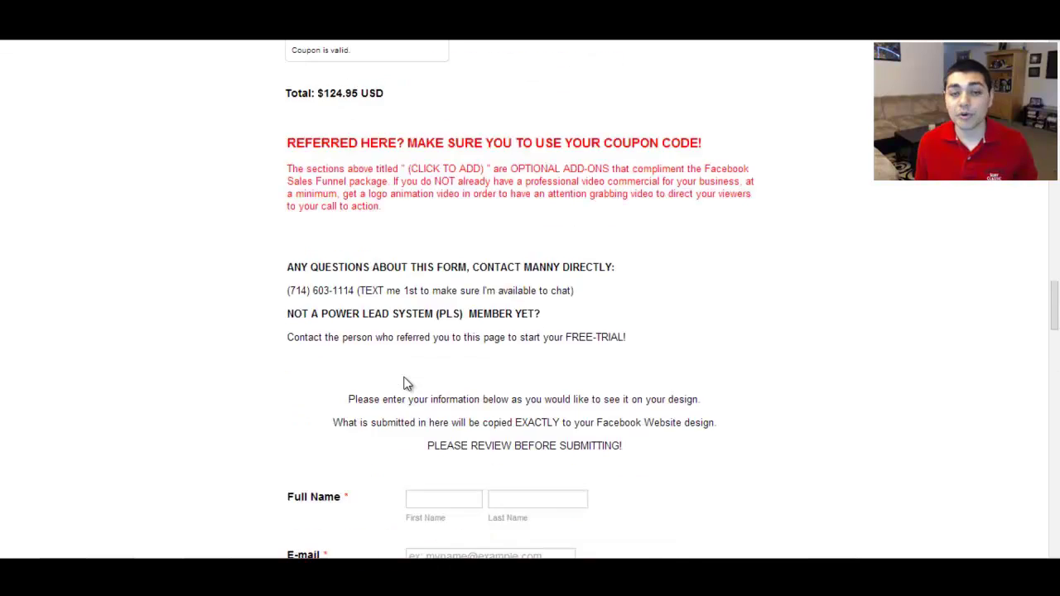
scroll(404, 383, "up", 10)
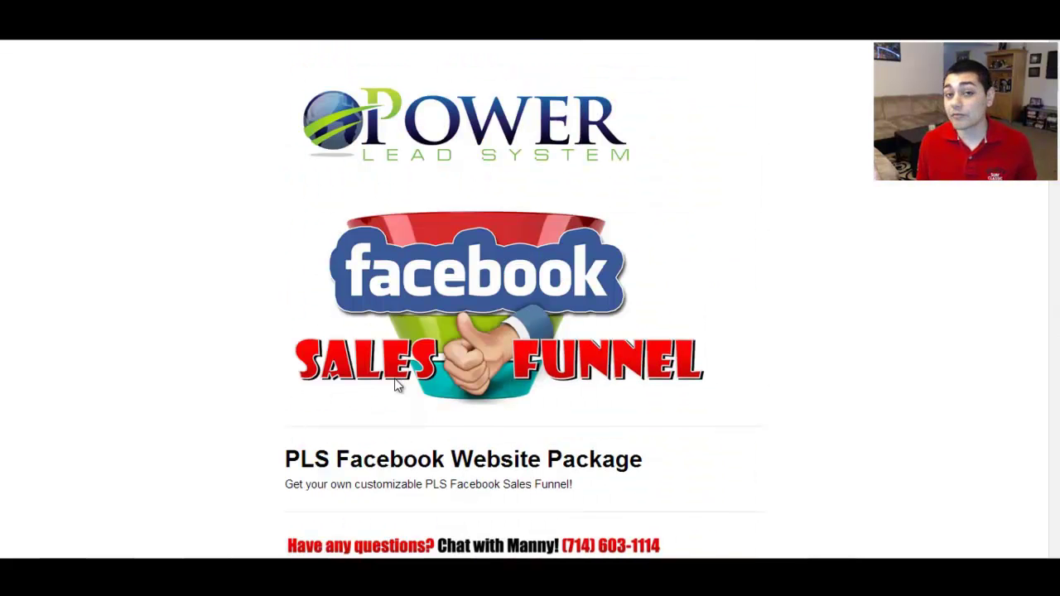
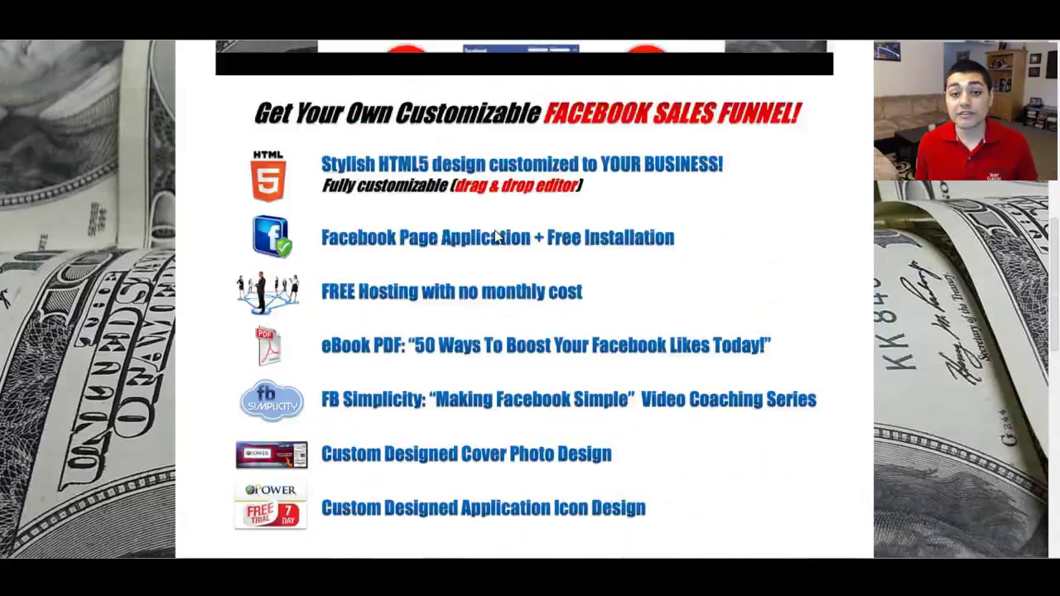
Step: Examine the Facebook Sales Funnel capture page, from the package features down to the opt-in form
scroll(499, 225, "down", 13)
scroll(530, 414, "down", 2)
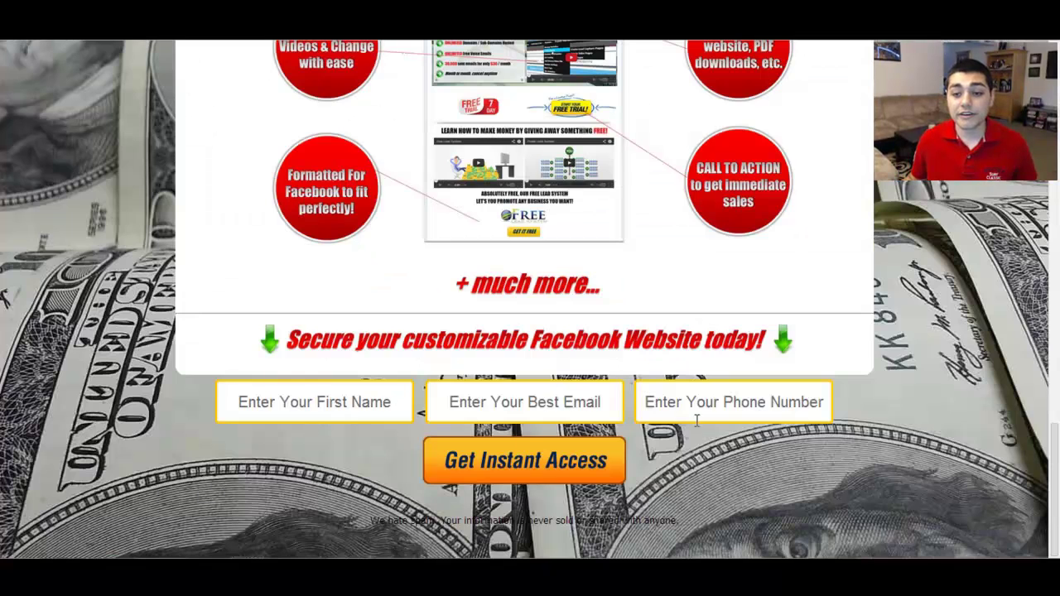
scroll(704, 414, "up", 5)
scroll(708, 411, "up", 10)
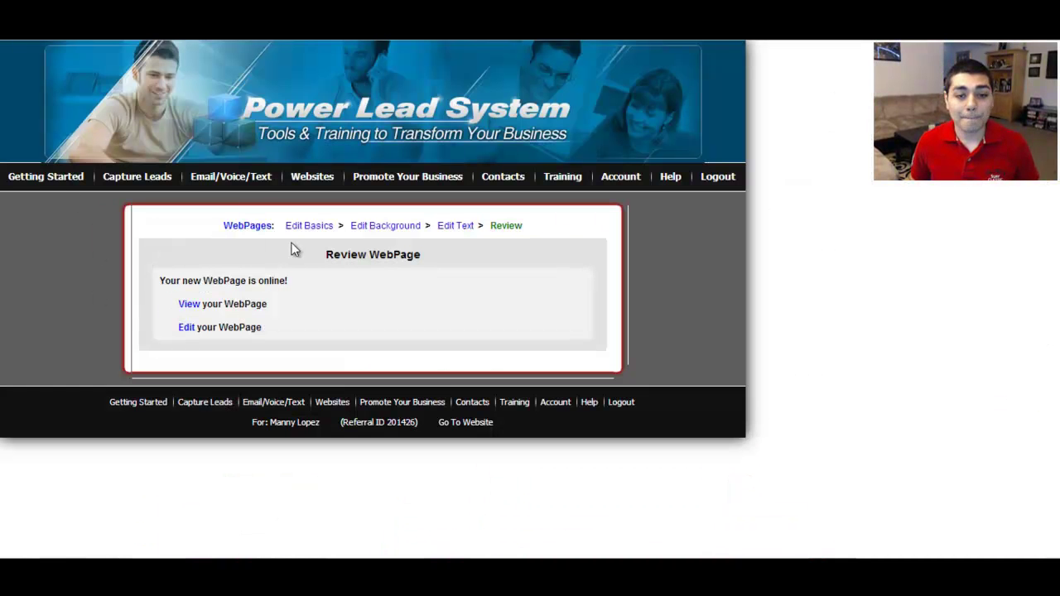
Step: Open the basic settings of the Power Lead System webpage and check its titles, domain and survey options
left_click(307, 226)
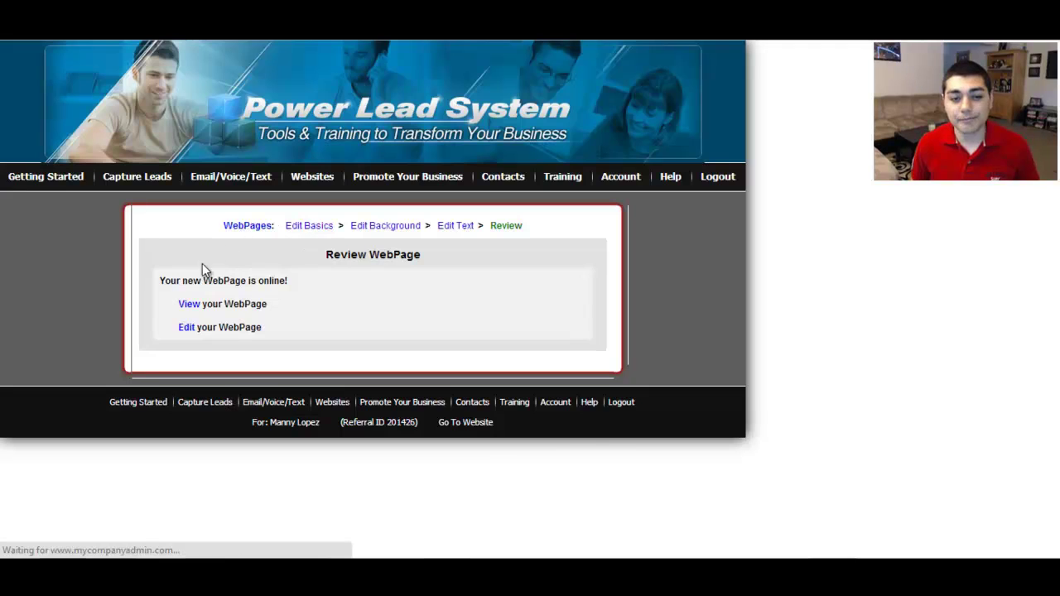
scroll(80, 312, "down", 2)
scroll(83, 315, "up", 2)
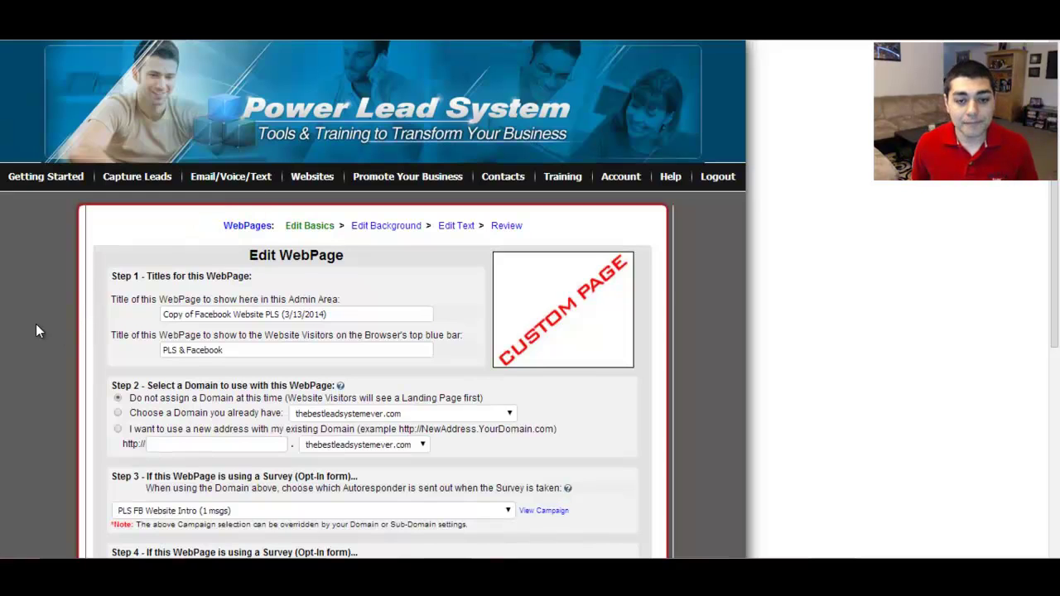
scroll(56, 302, "down", 2)
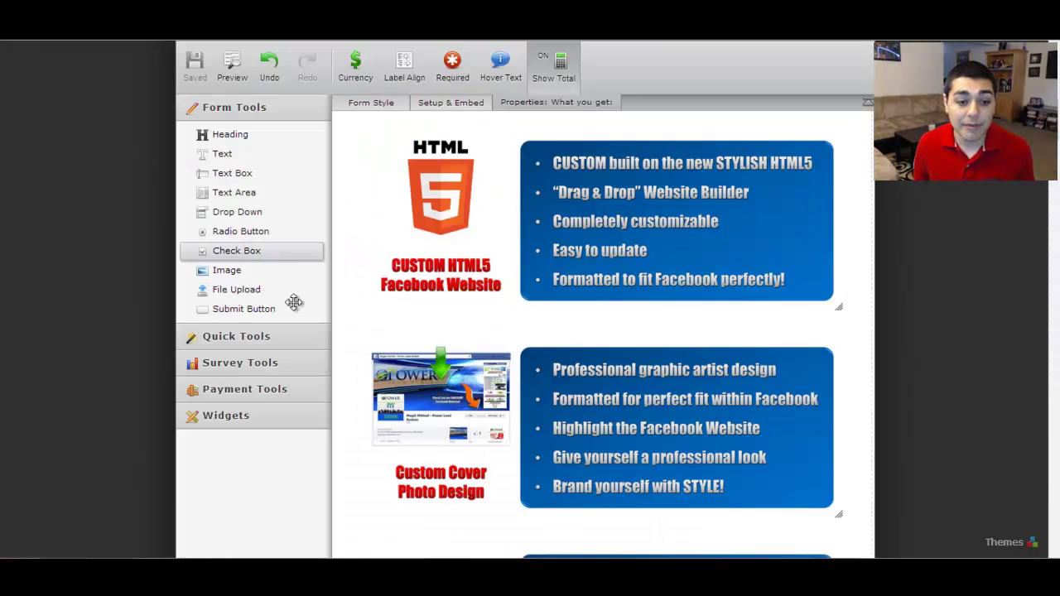
Step: Show the payment integrations in the JotForm builder, check the order form's coupon section, and collapse the tool groups
left_click(230, 394)
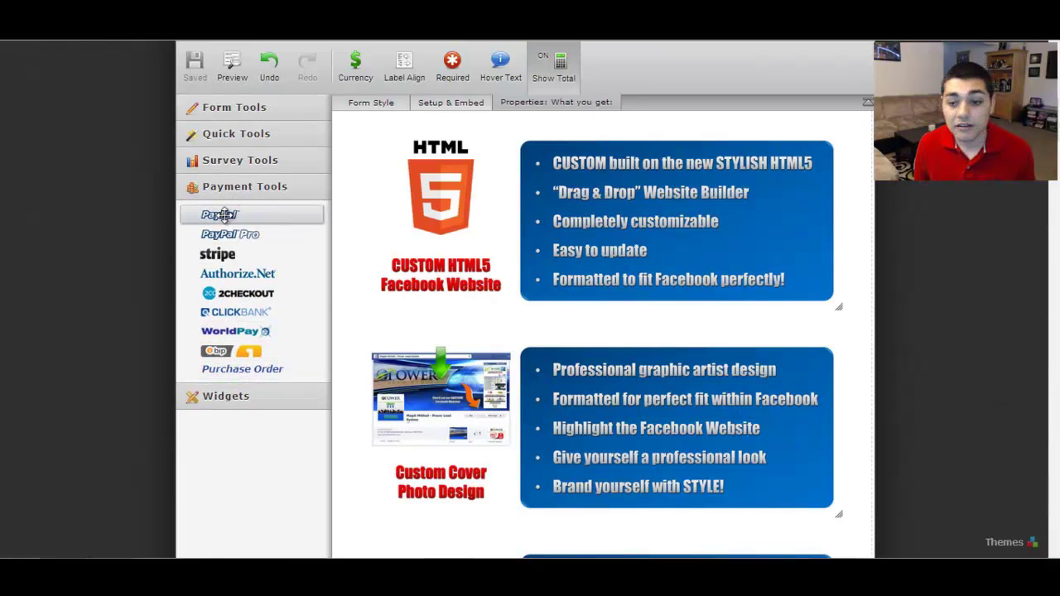
scroll(651, 378, "down", 15)
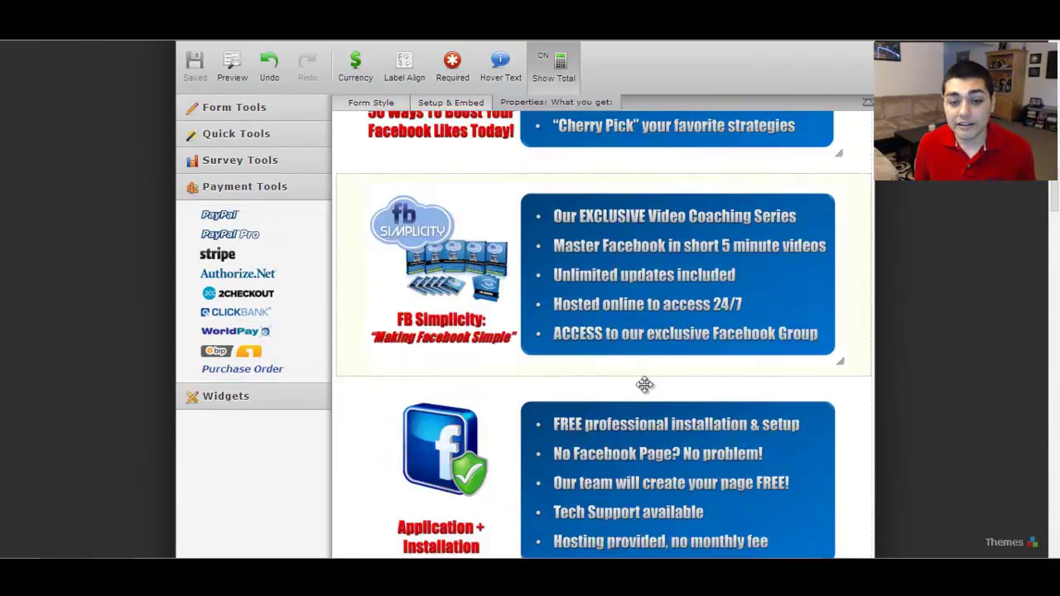
scroll(581, 320, "down", 5)
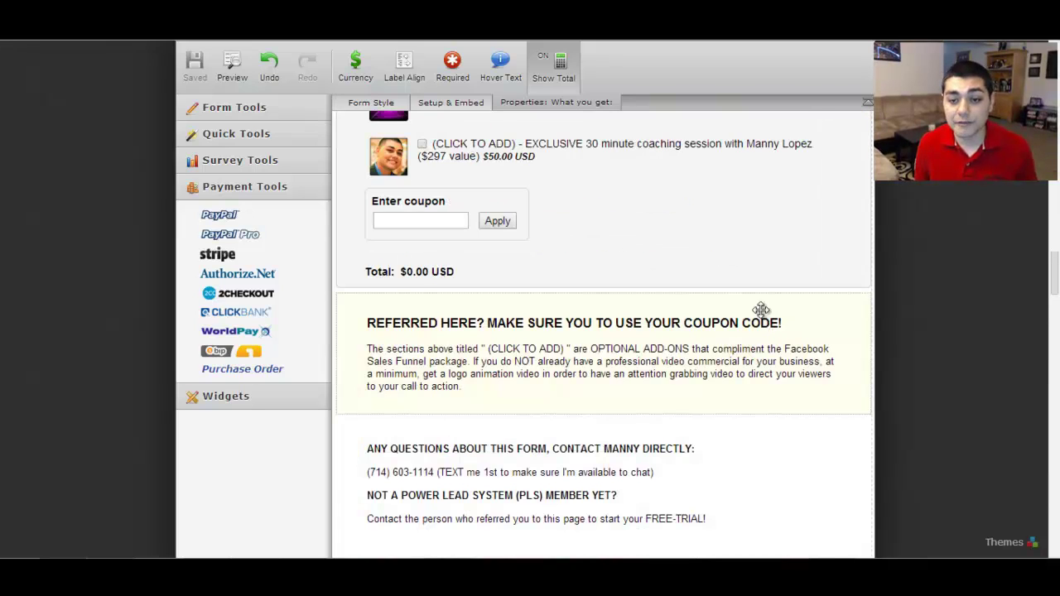
scroll(761, 319, "up", 8)
left_click(245, 108)
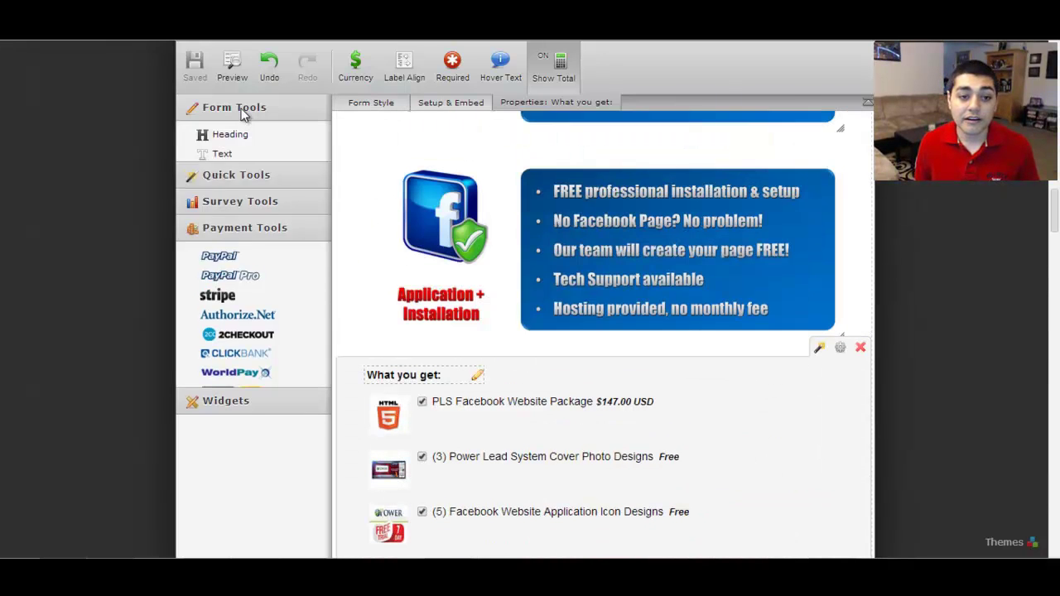
left_click(239, 109)
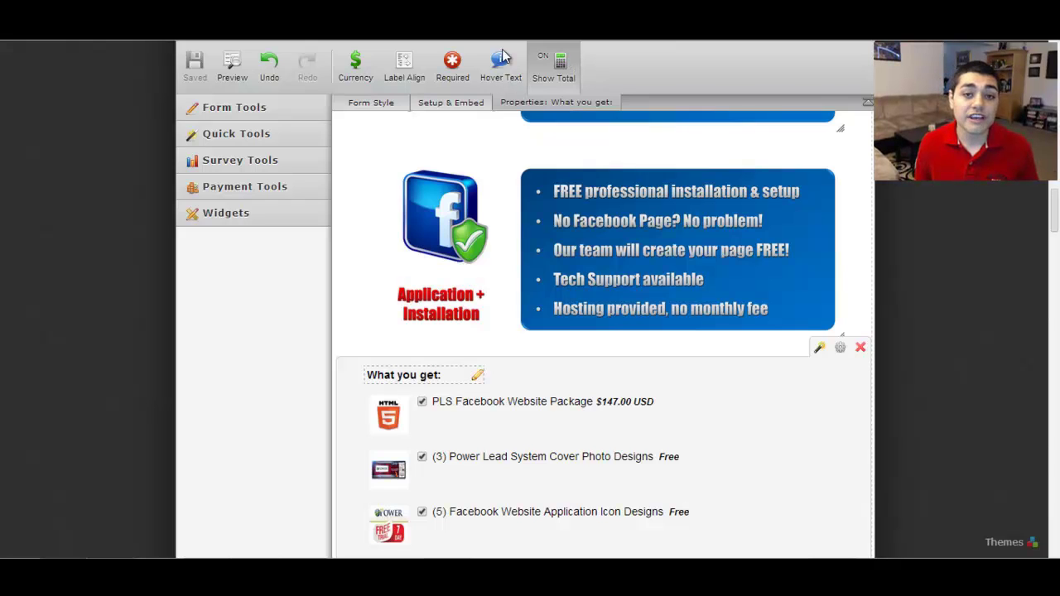
Step: Look over the cloned order form in the builder, from its header down to the What you get product list
scroll(489, 286, "up", 15)
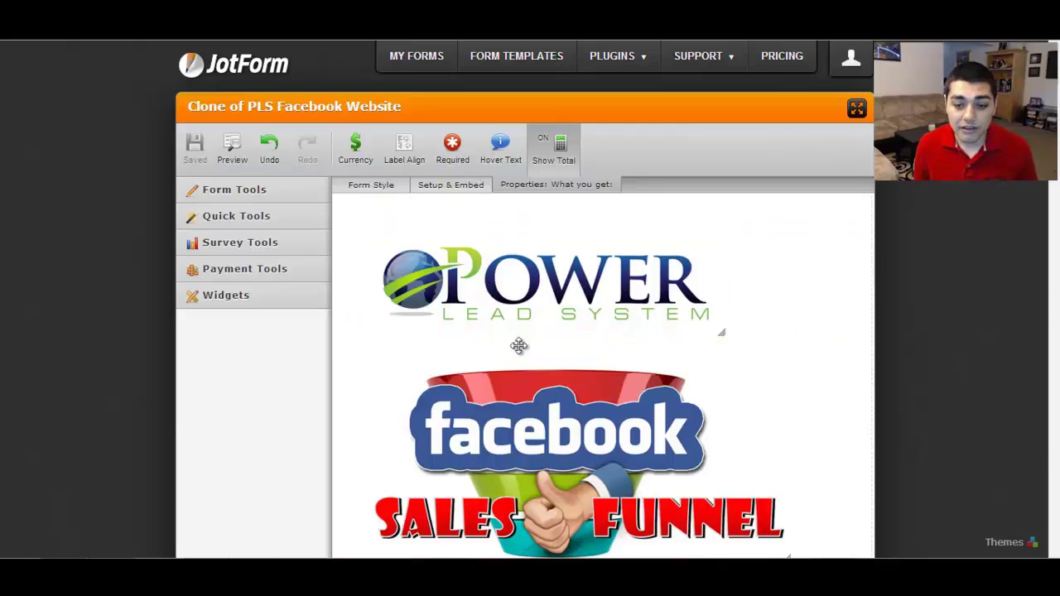
scroll(528, 353, "down", 6)
scroll(528, 354, "down", 6)
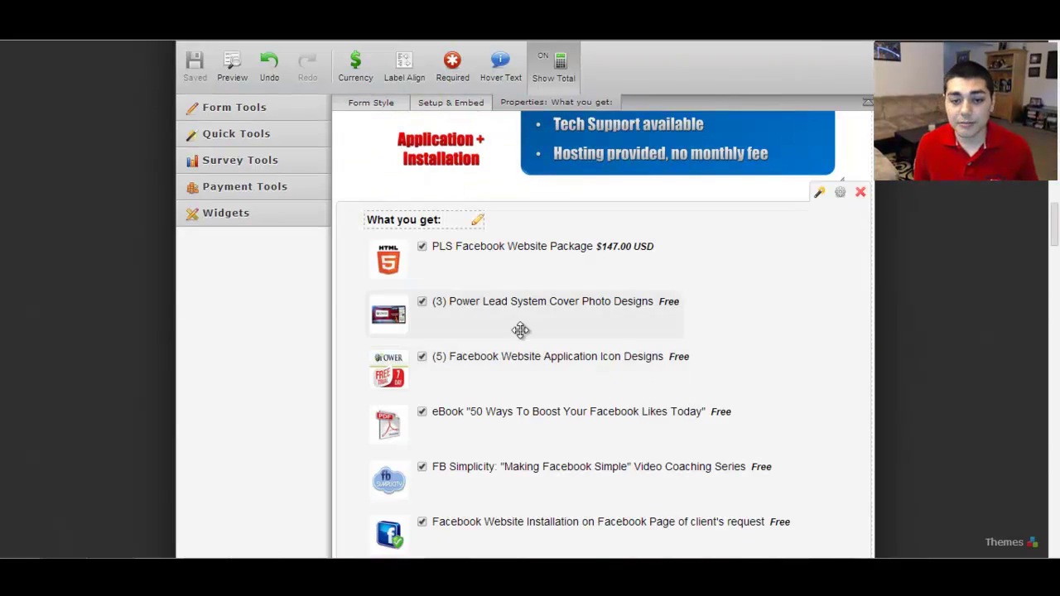
scroll(525, 335, "down", 2)
scroll(533, 314, "up", 15)
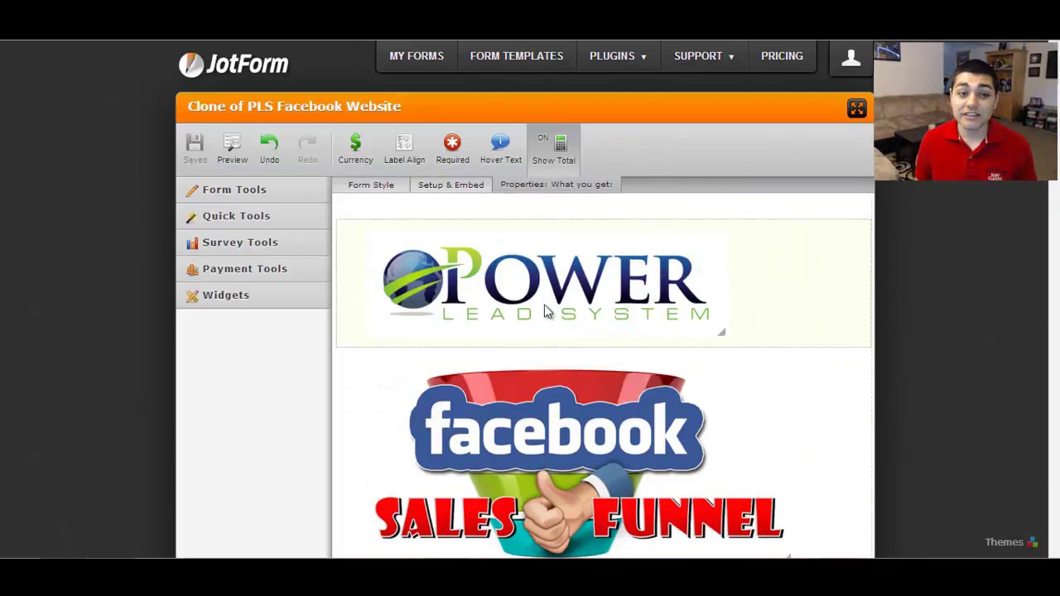
Step: Switch from the form builder past the capture page to the Power Lead System webpage's basic settings
left_click(327, 42)
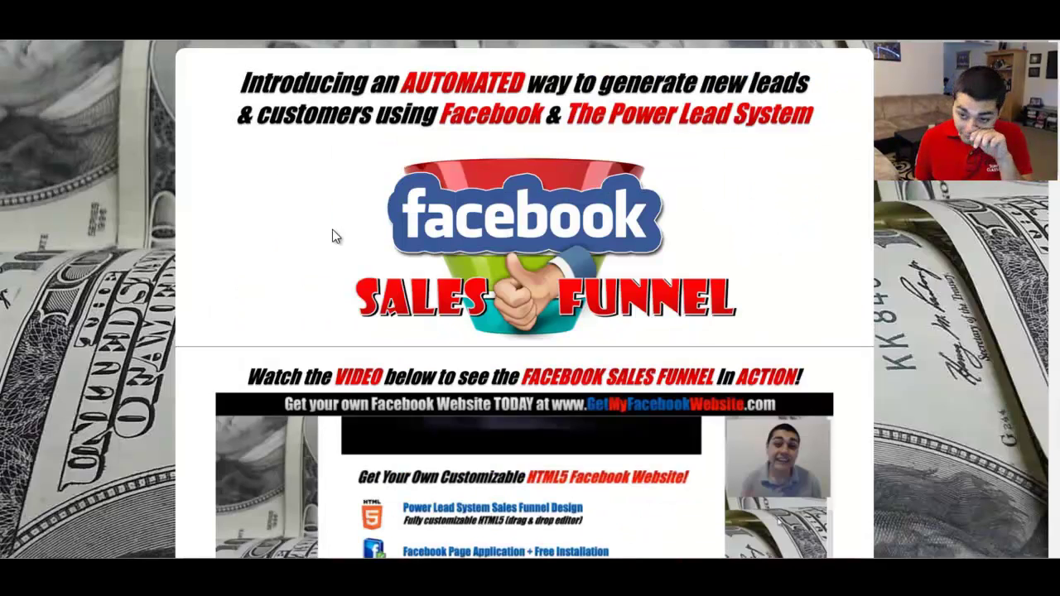
key("ctrl+Tab")
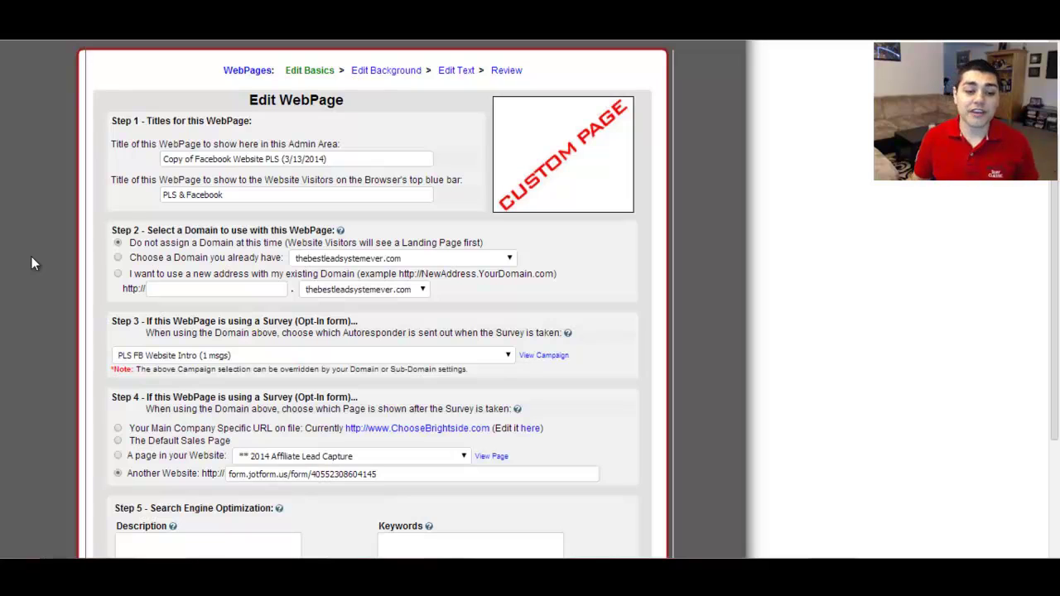
Step: Check the webpage's titles, domain assignment and survey options in its basic settings
scroll(50, 257, "up", 3)
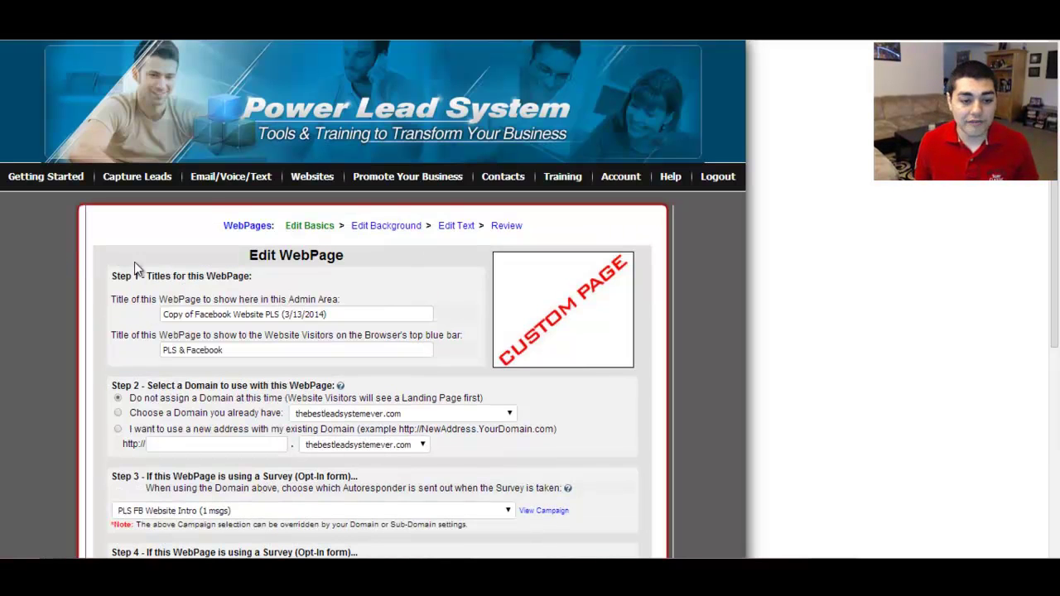
left_click(290, 314)
scroll(138, 313, "down", 2)
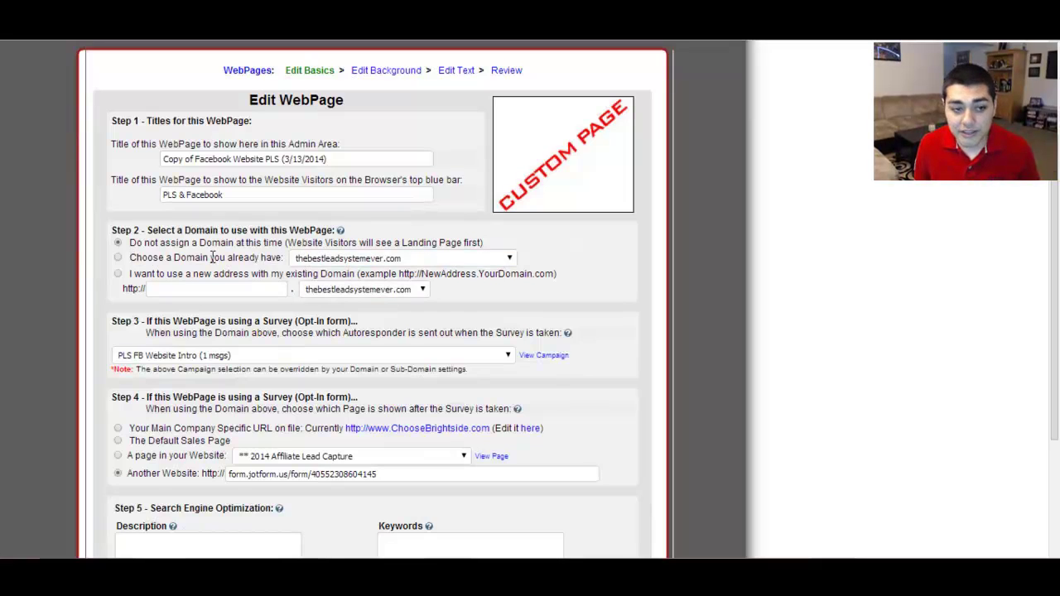
scroll(83, 410, "down", 1)
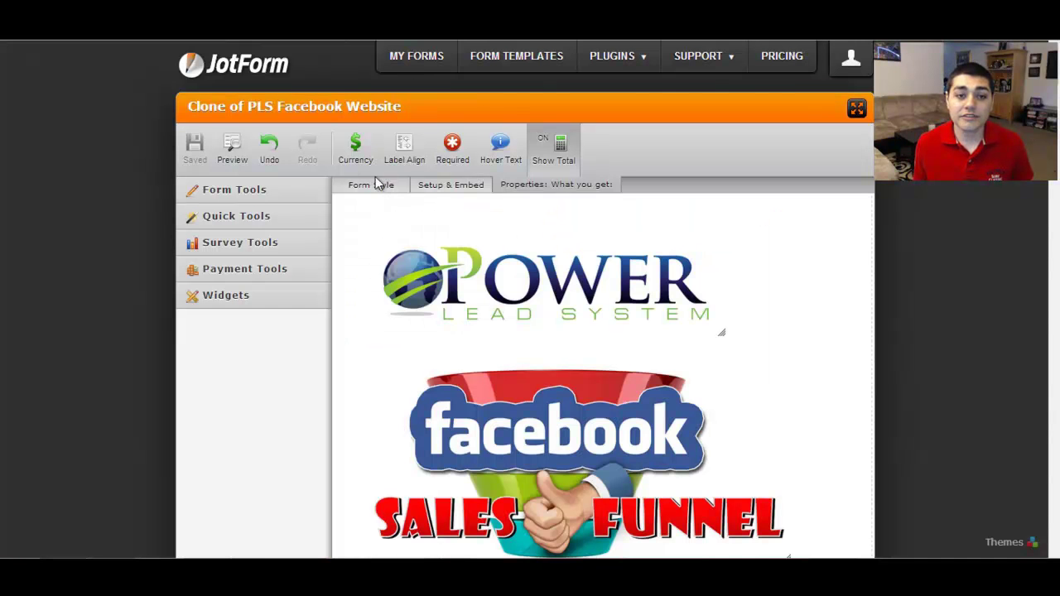
Step: Preview the Clone of PLS Facebook Website form and open the preview in a new tab
left_click(231, 143)
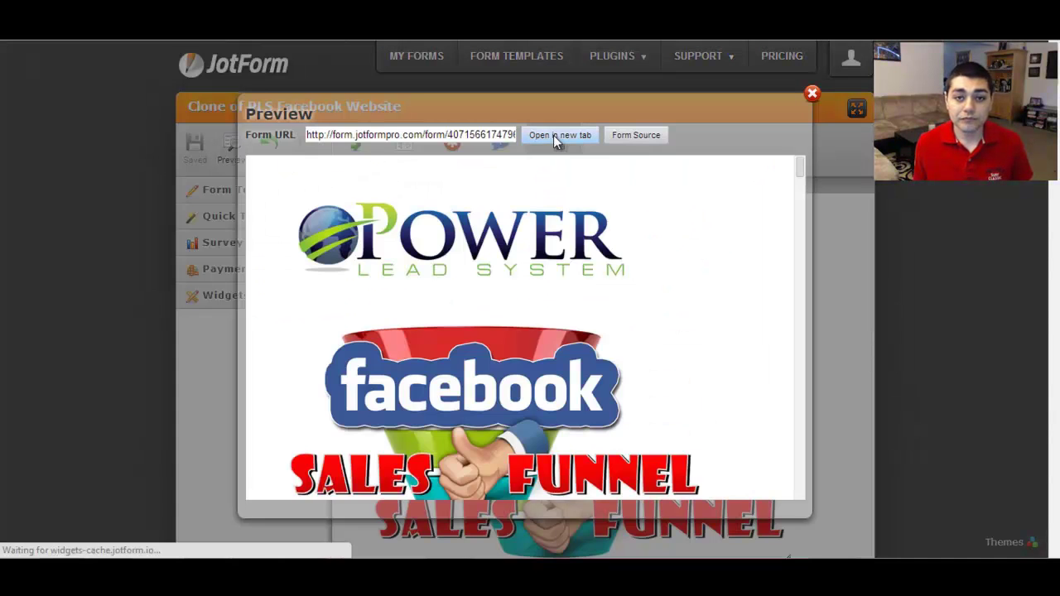
left_click(553, 135)
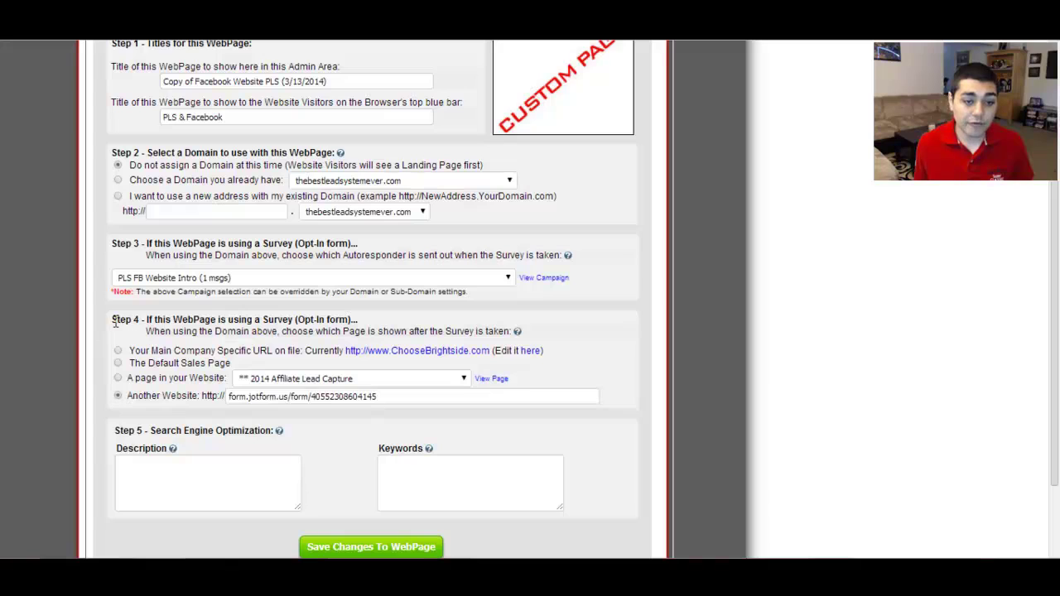
Step: Copy the Another Website address from the webpage's Step 4 survey settings and load it in a new browser tab
left_click_drag(113, 323, 354, 317)
left_click(189, 332)
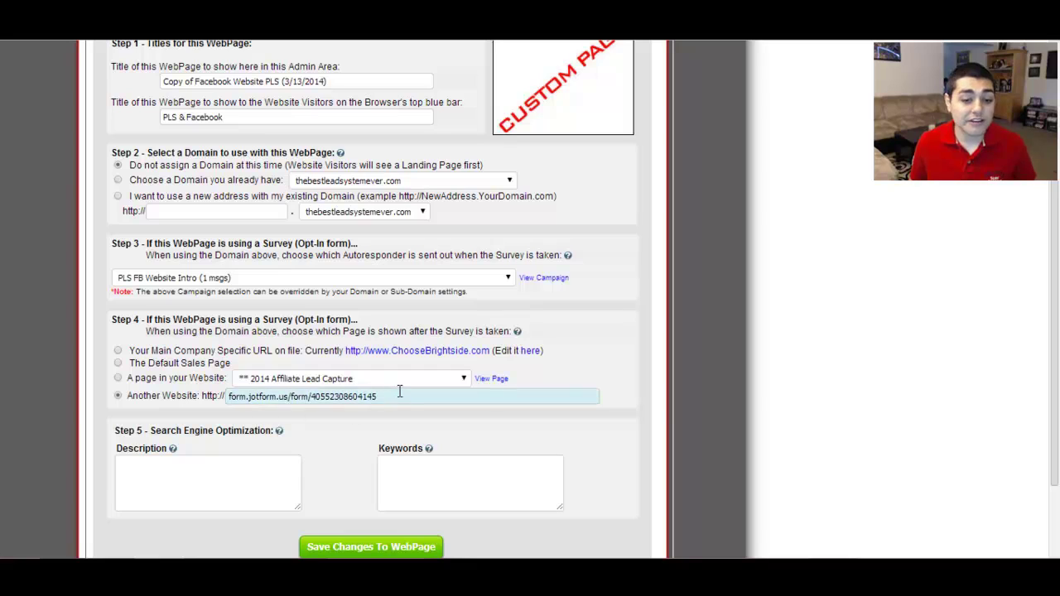
left_click_drag(400, 392, 212, 406)
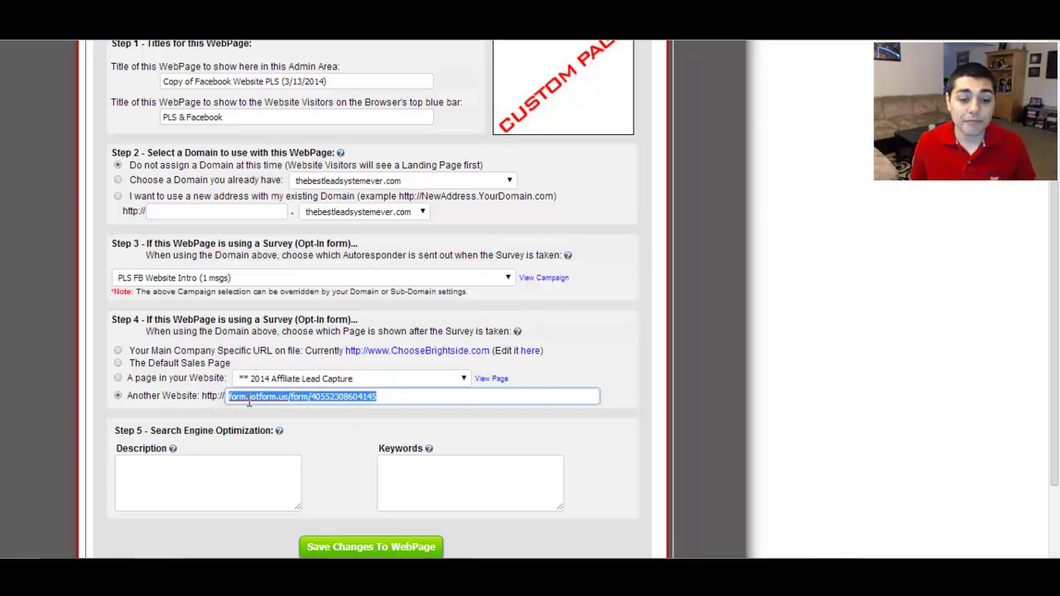
left_click(371, 401)
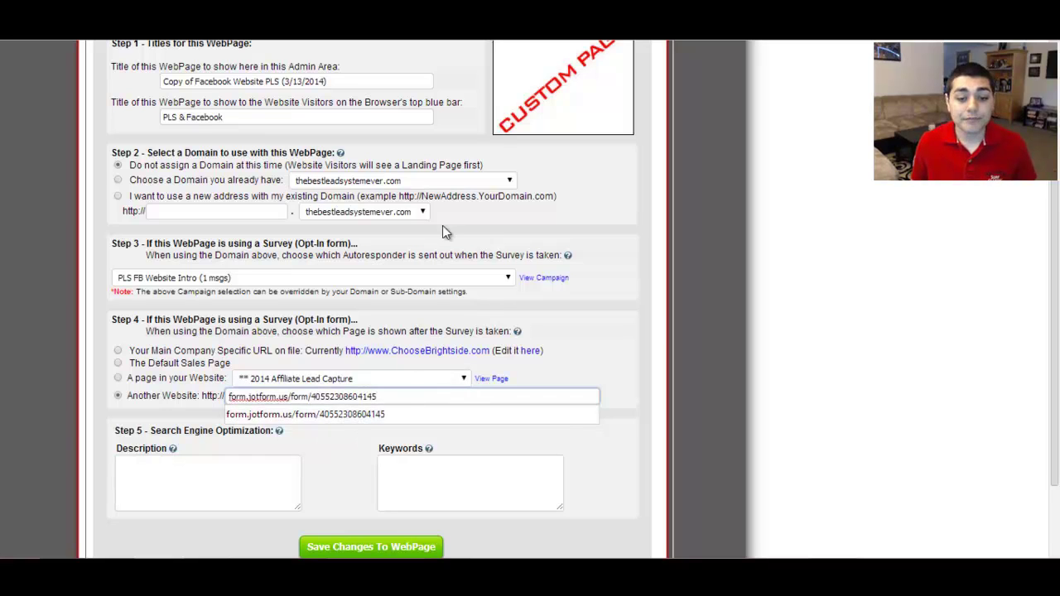
left_click_drag(404, 395, 124, 384)
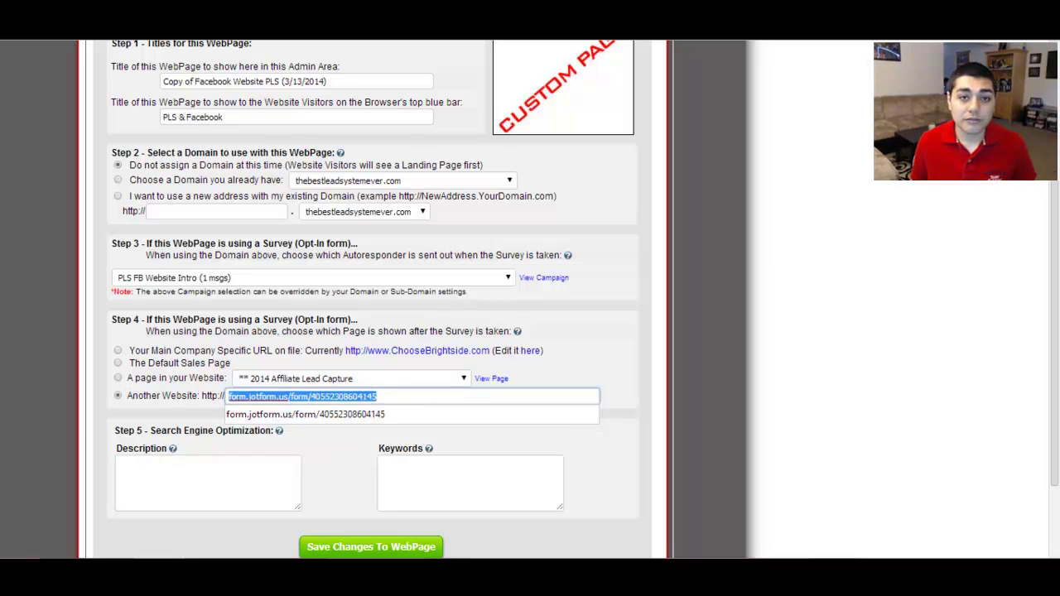
key("ctrl+c")
key("ctrl+t")
key("ctrl+v")
key("Return")
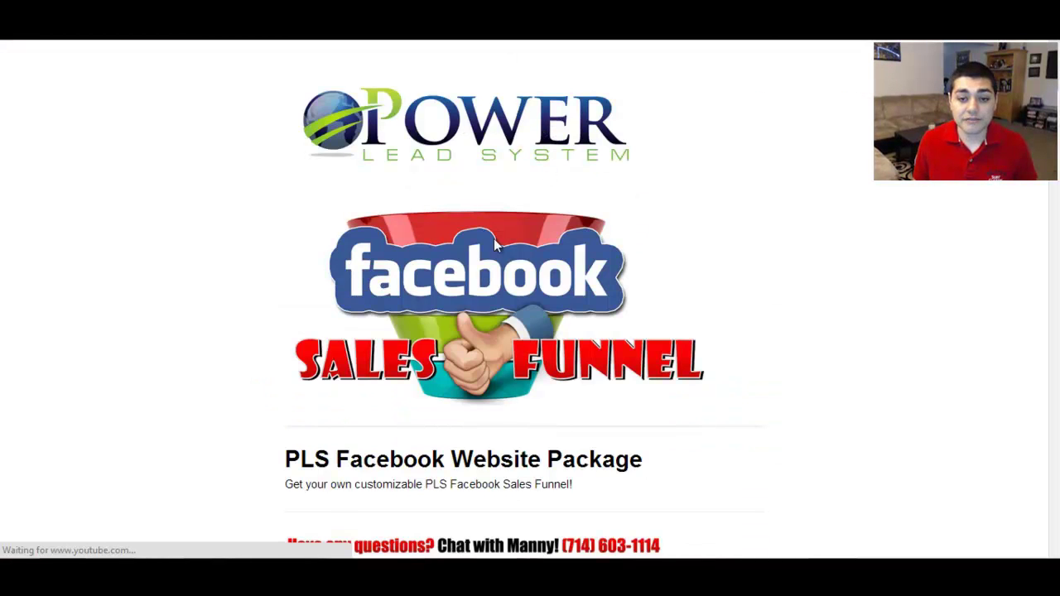
Step: Add the 2nd Facebook Website, Custom Logo Animation Intro Video and 30 minute coaching session to the order
scroll(439, 210, "down", 3)
scroll(347, 221, "down", 4)
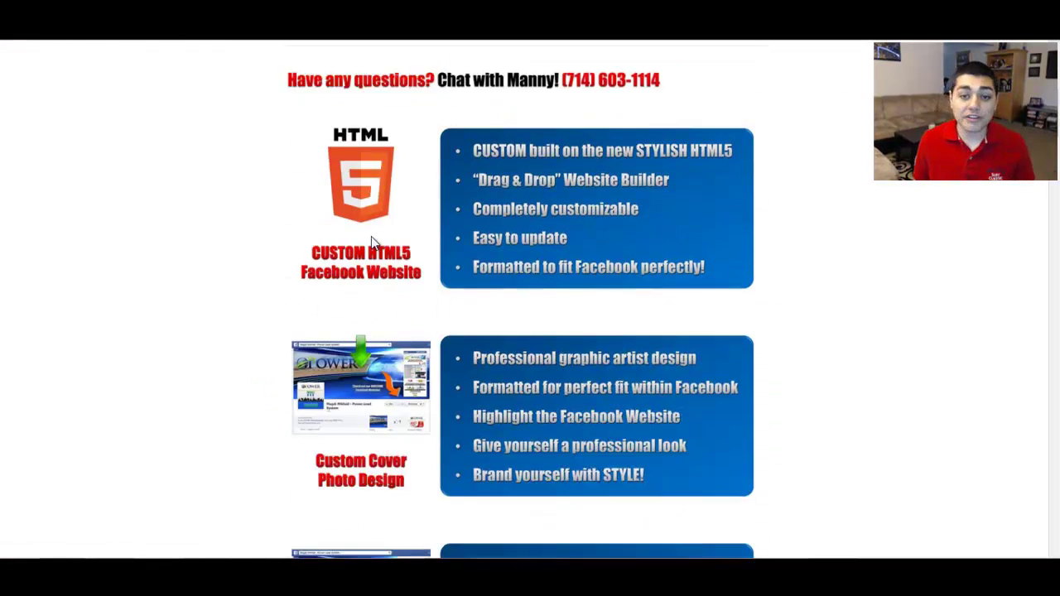
scroll(658, 304, "down", 15)
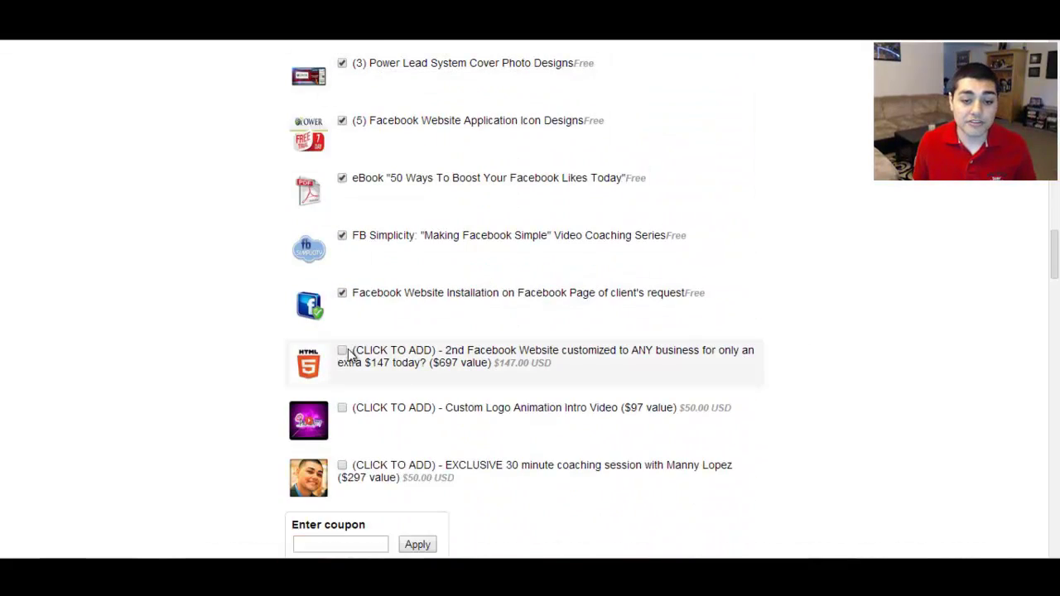
left_click(465, 369)
scroll(431, 364, "down", 2)
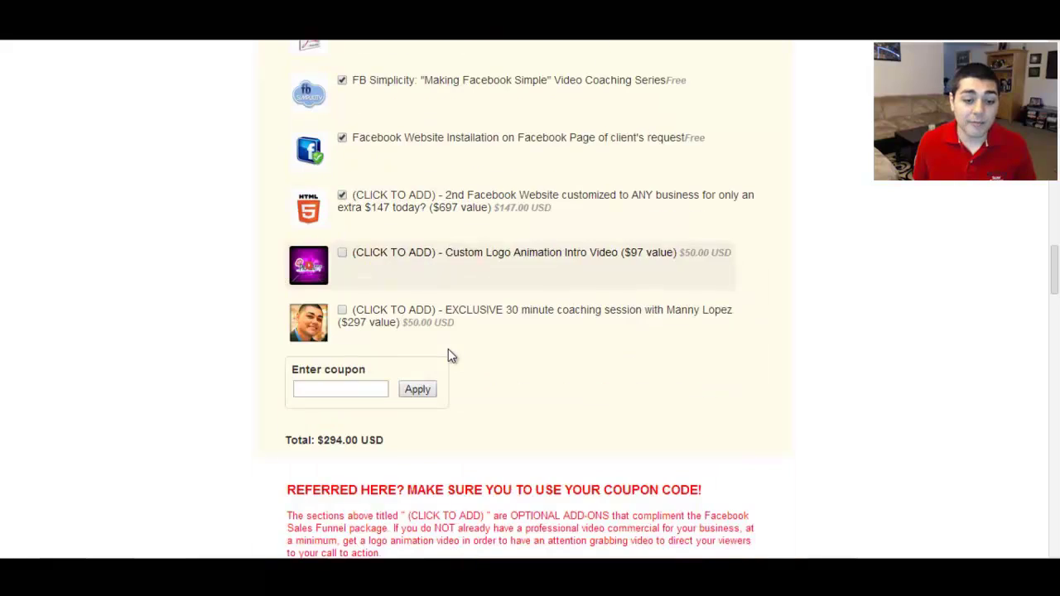
left_click(443, 261)
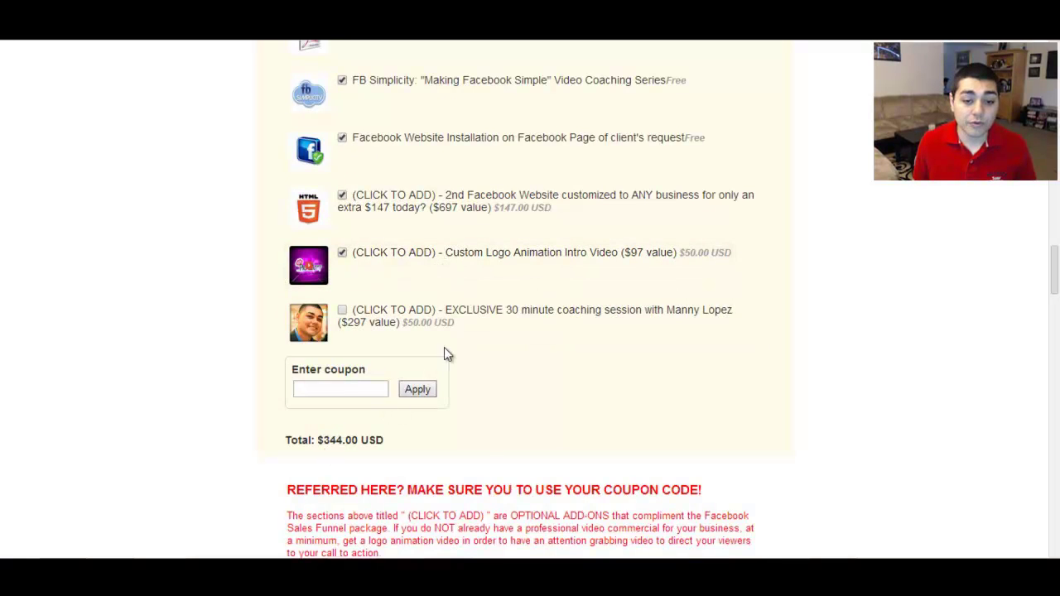
left_click(450, 324)
Step: Try the form owner's first name as the order's coupon code, and clear the entry
left_click(339, 387)
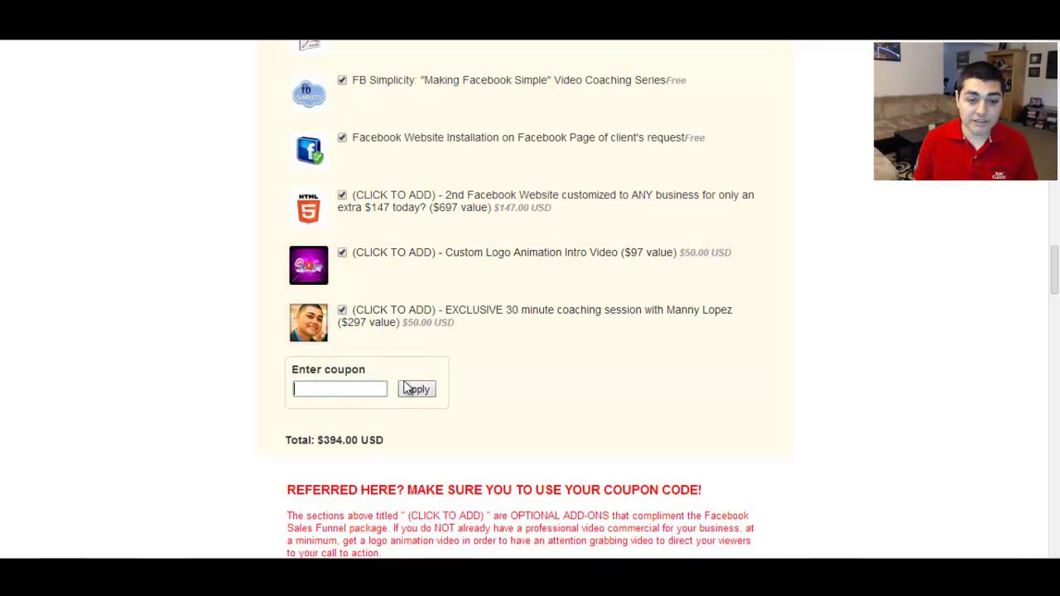
type("Manny")
left_click(412, 389)
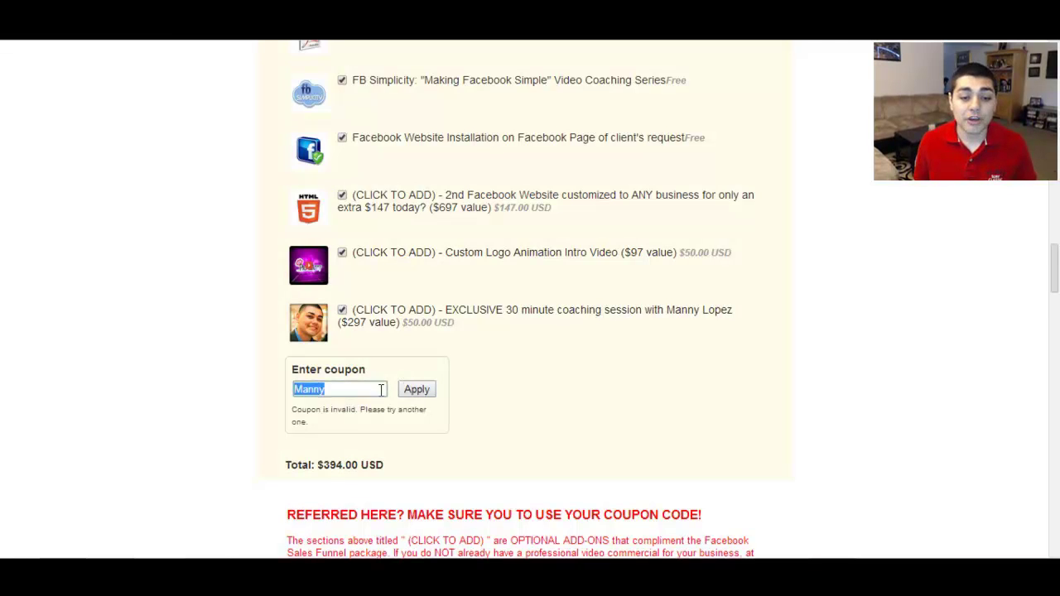
left_click_drag(343, 389, 216, 372)
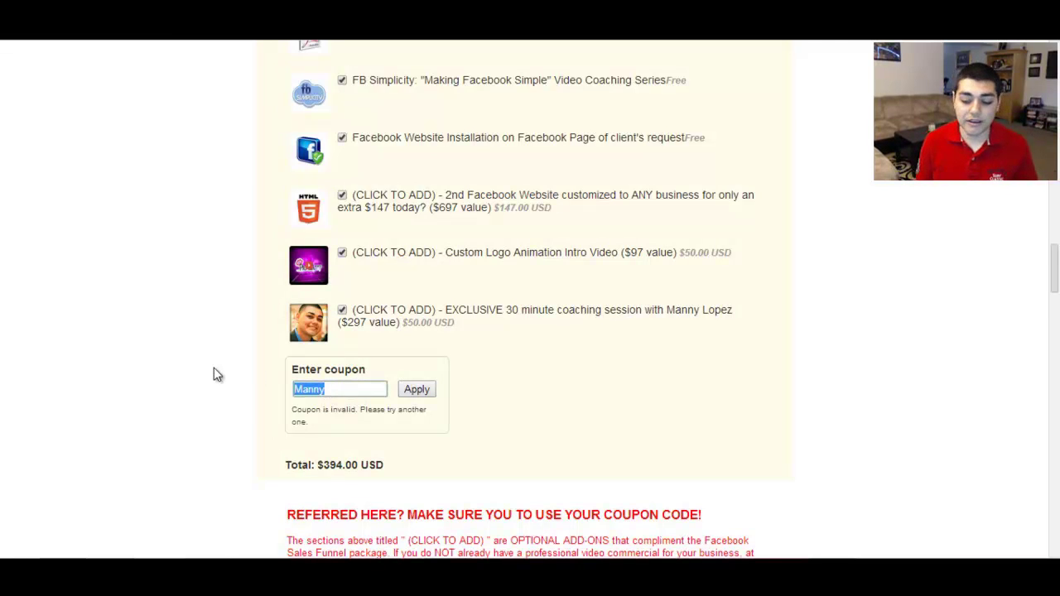
key("BackSpace")
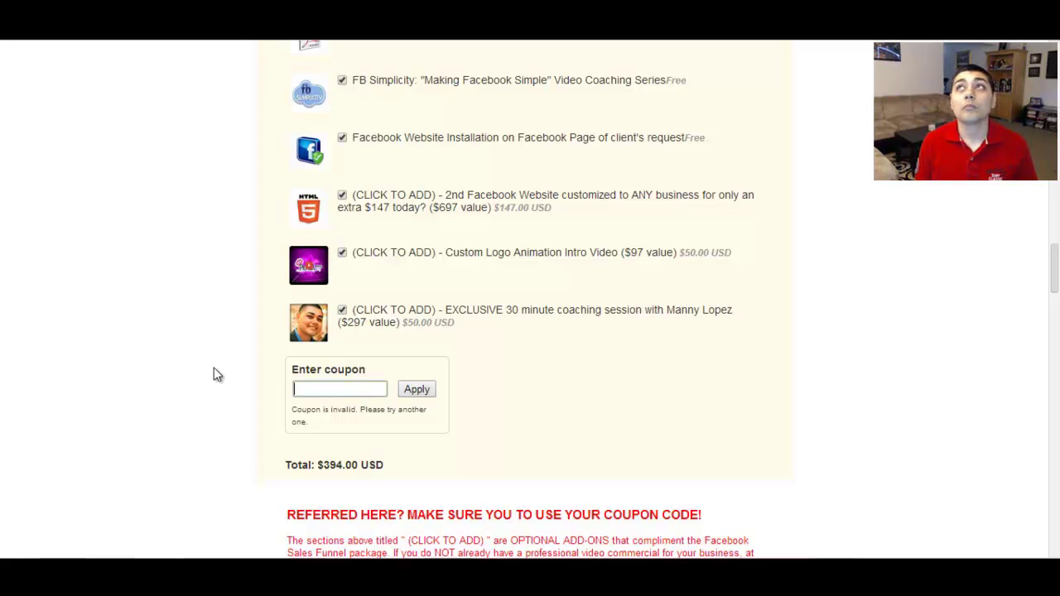
Step: Try a different person's first name as the coupon code, and empty the coupon field
type("Ross")
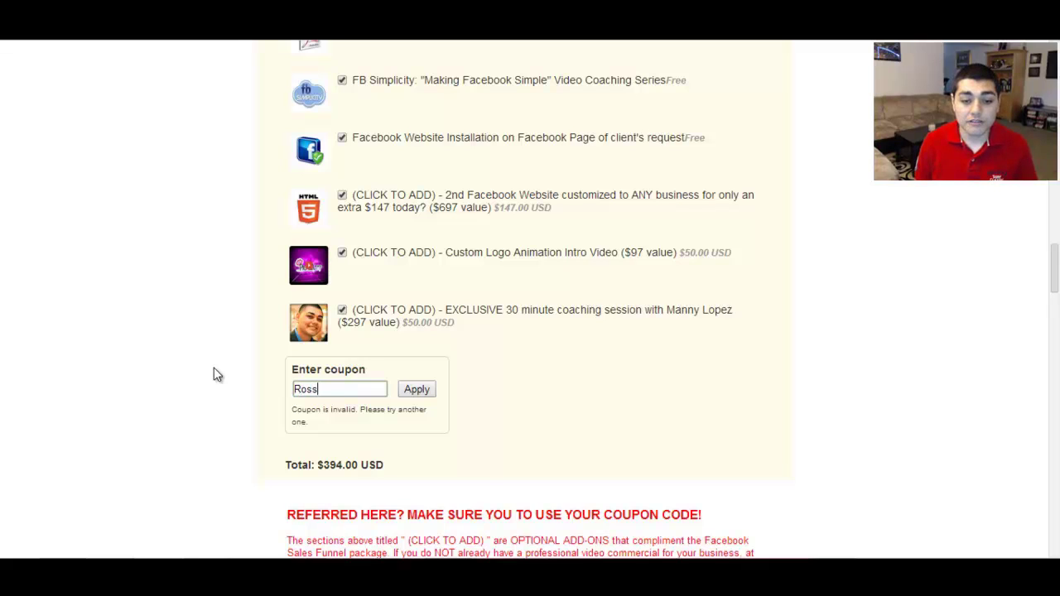
key("Return")
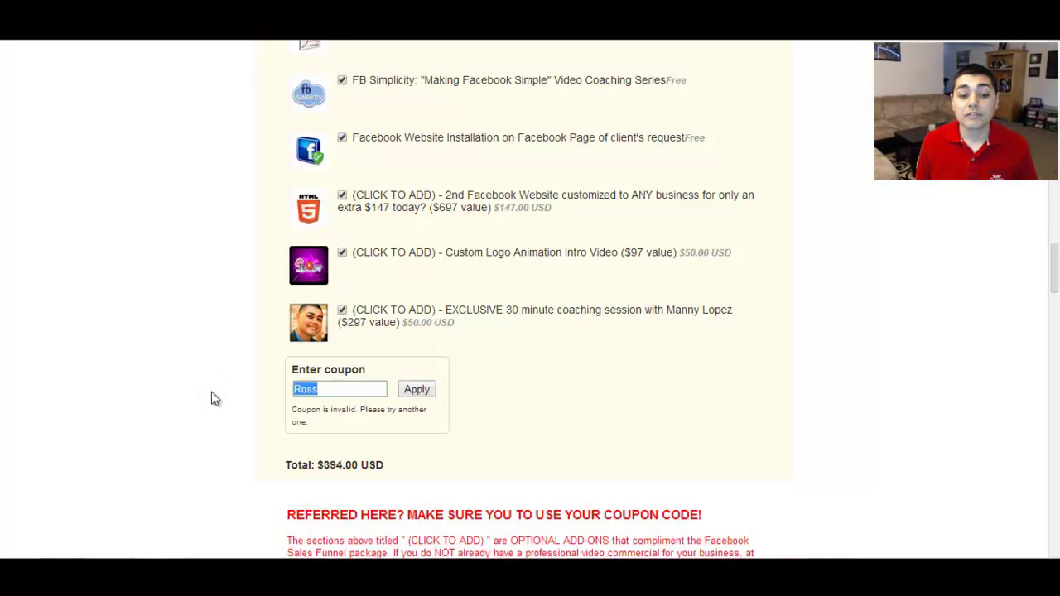
left_click(329, 389)
key("ctrl+a")
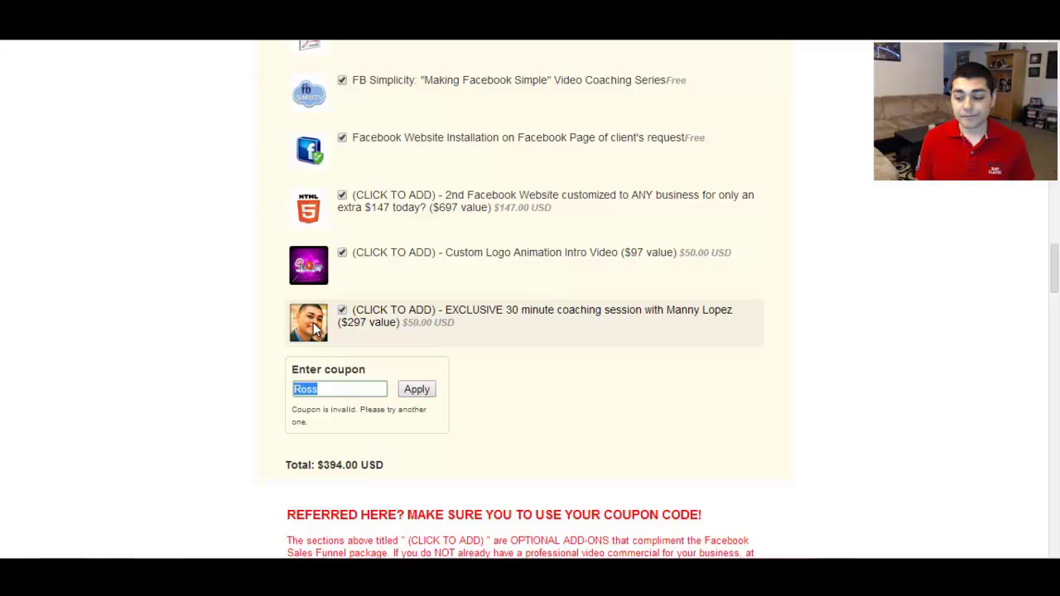
key("BackSpace")
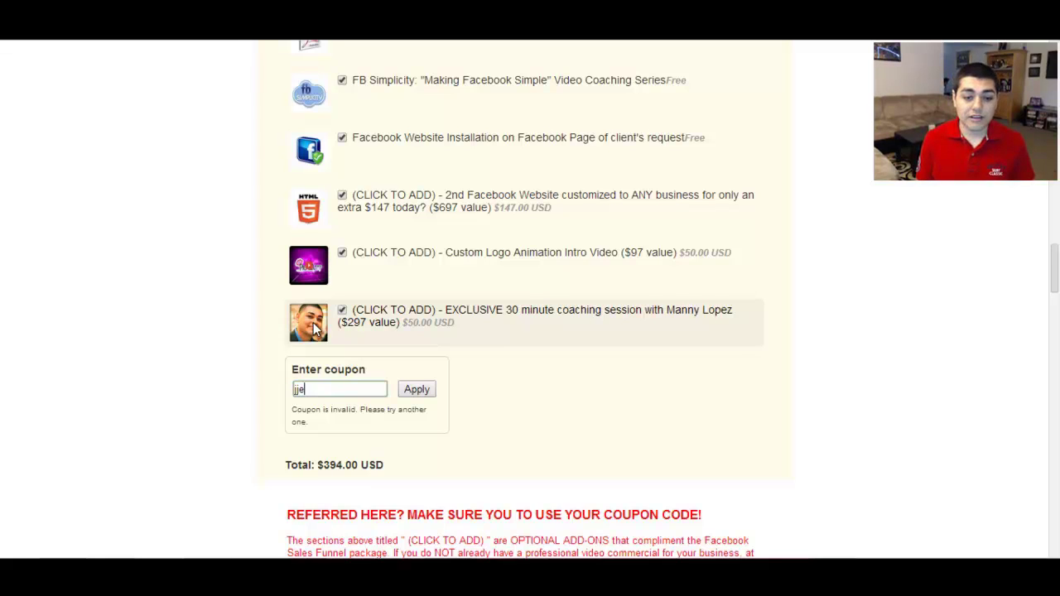
Step: Try a third first name as the coupon code, first in lowercase and again with a capital initial
type("jeff")
key("Return")
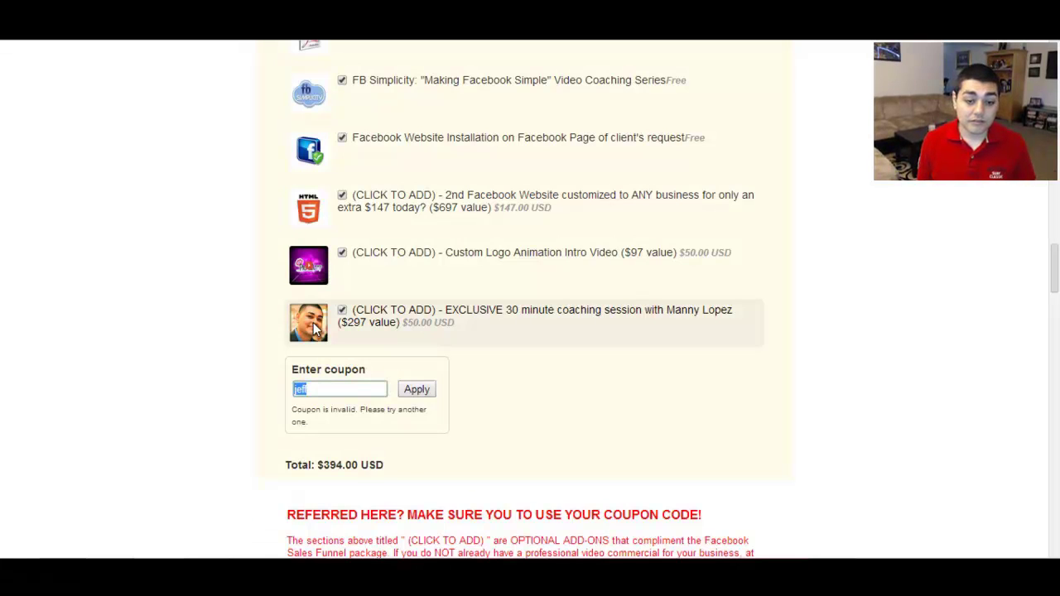
left_click(418, 389)
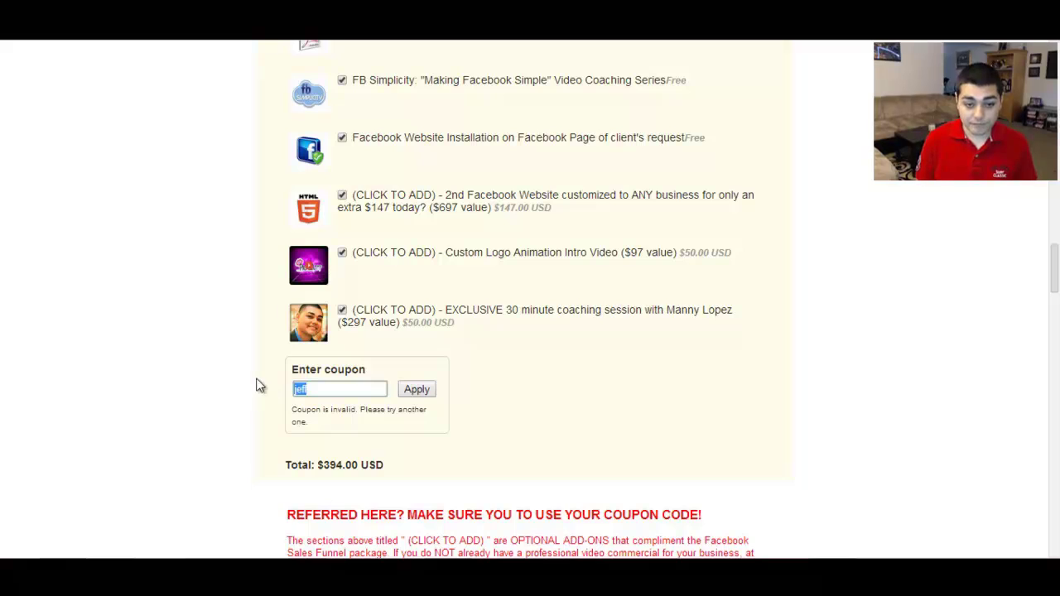
type("Jeff")
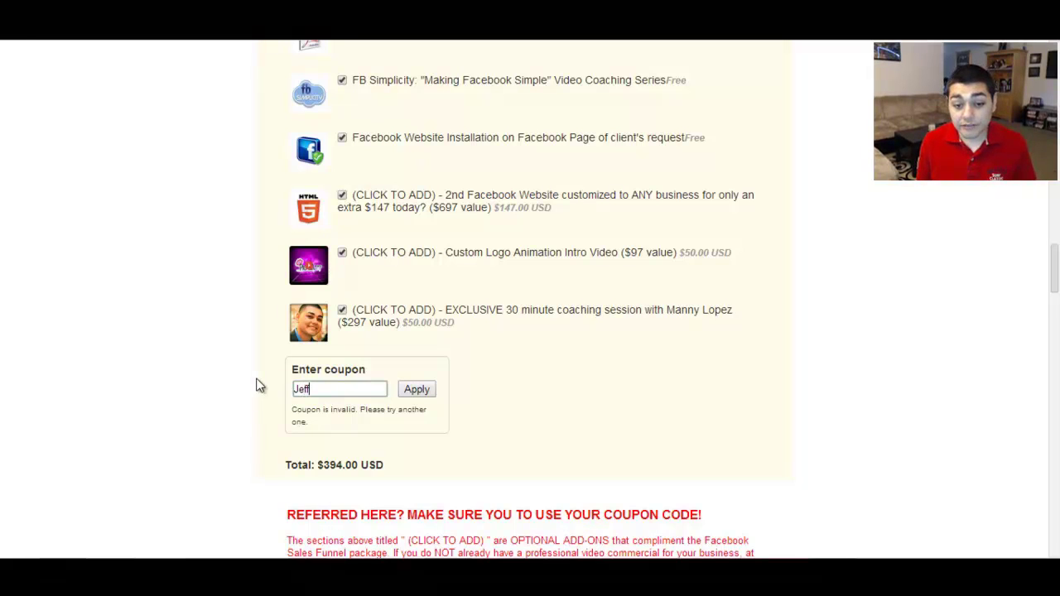
left_click(419, 391)
left_click(332, 388)
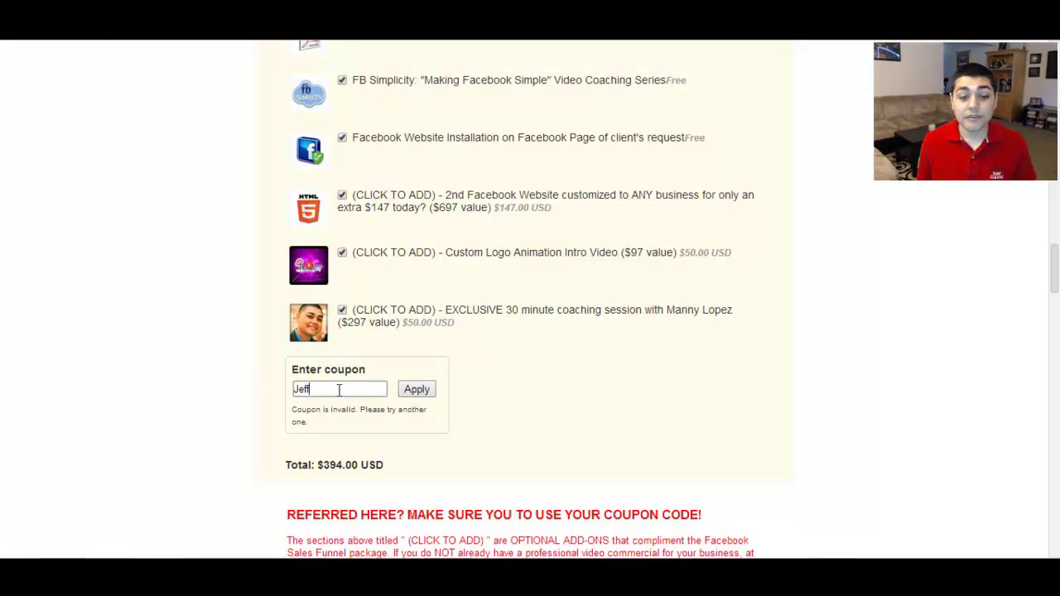
key("ctrl+a")
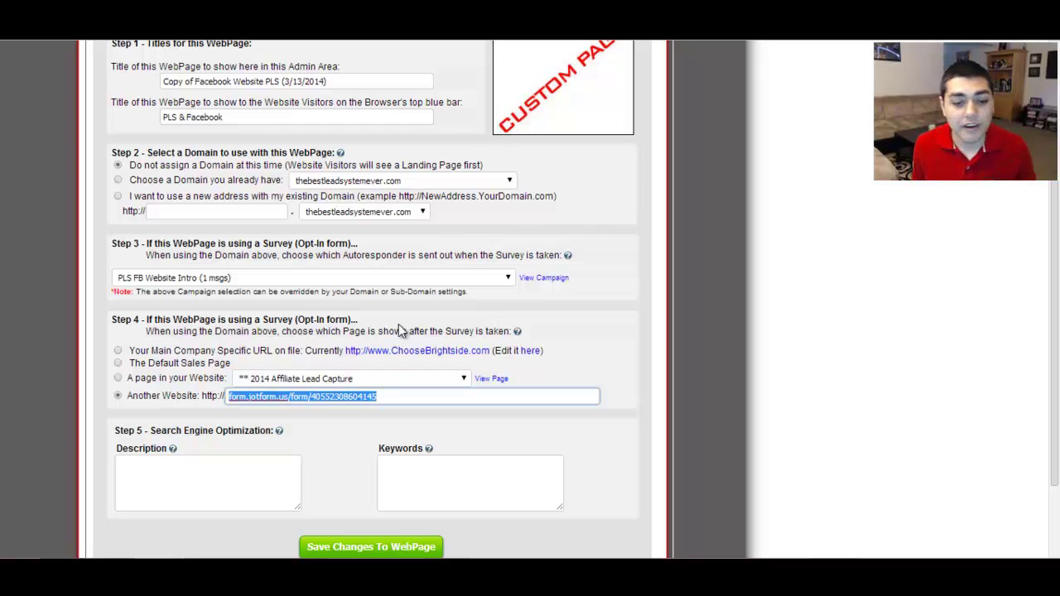
Step: Check the webpage's search engine description and keyword fields, and reopen the Another Website order form address in a new tab
left_click(171, 497)
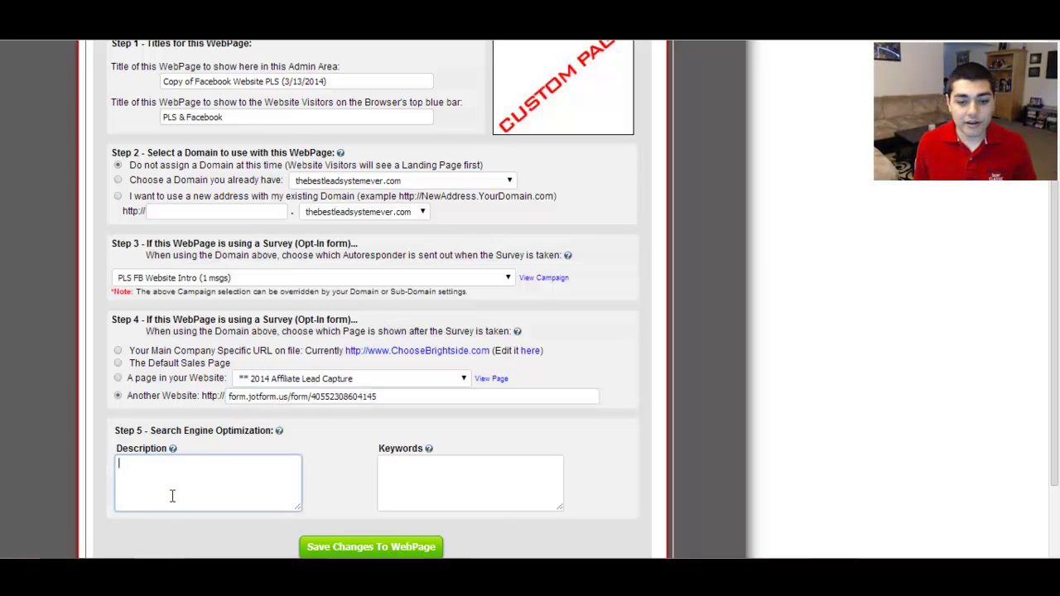
left_click(477, 505)
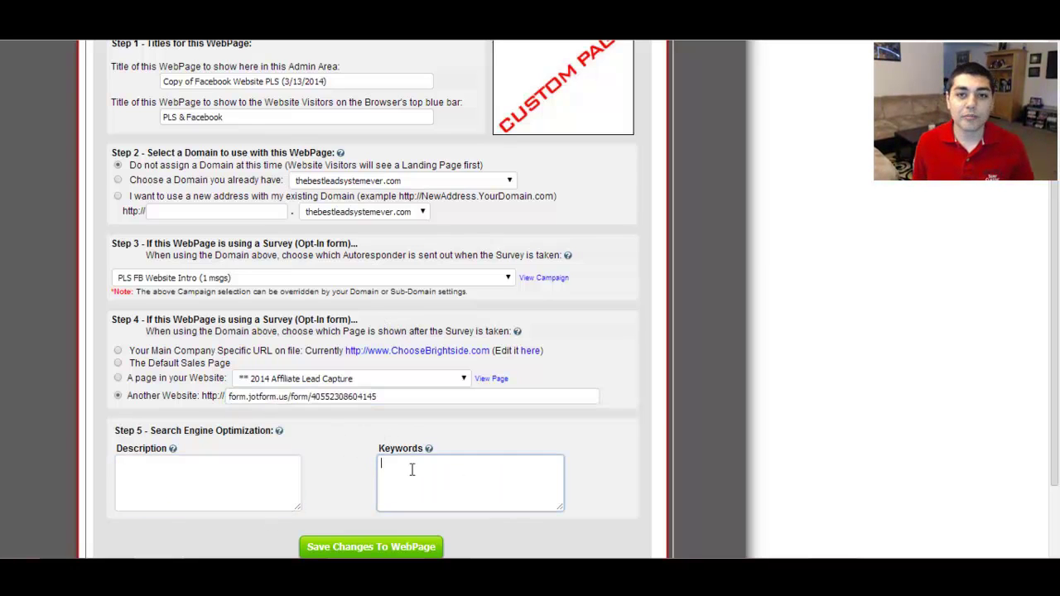
left_click(400, 395)
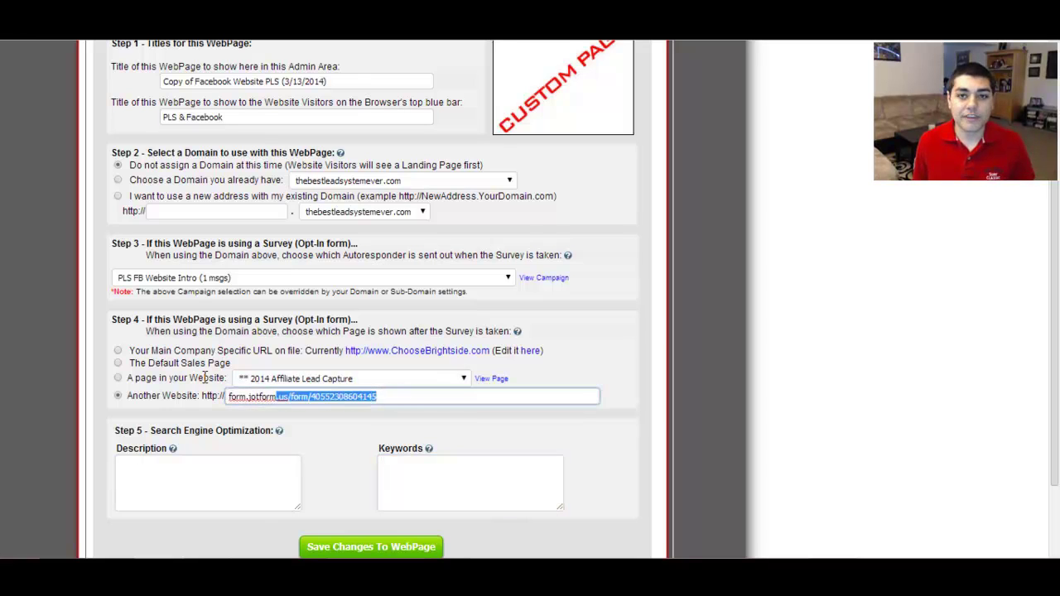
key("ctrl+c")
key("ctrl+t")
key("ctrl+v")
key("Return")
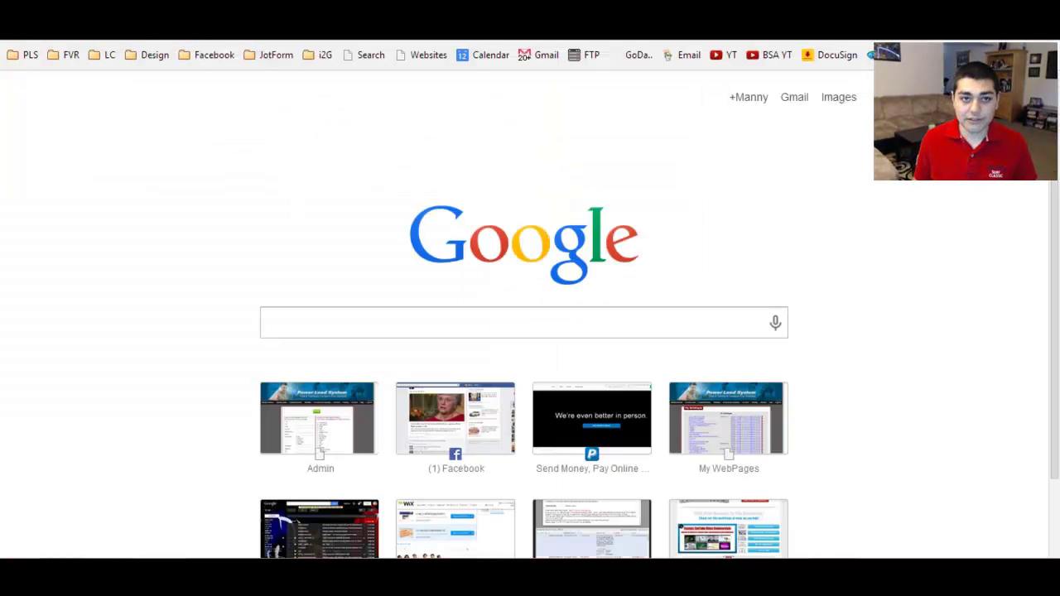
Step: Try a lowercase first name followed by "fb" as the coupon code in the reopened order form
scroll(438, 419, "down", 20)
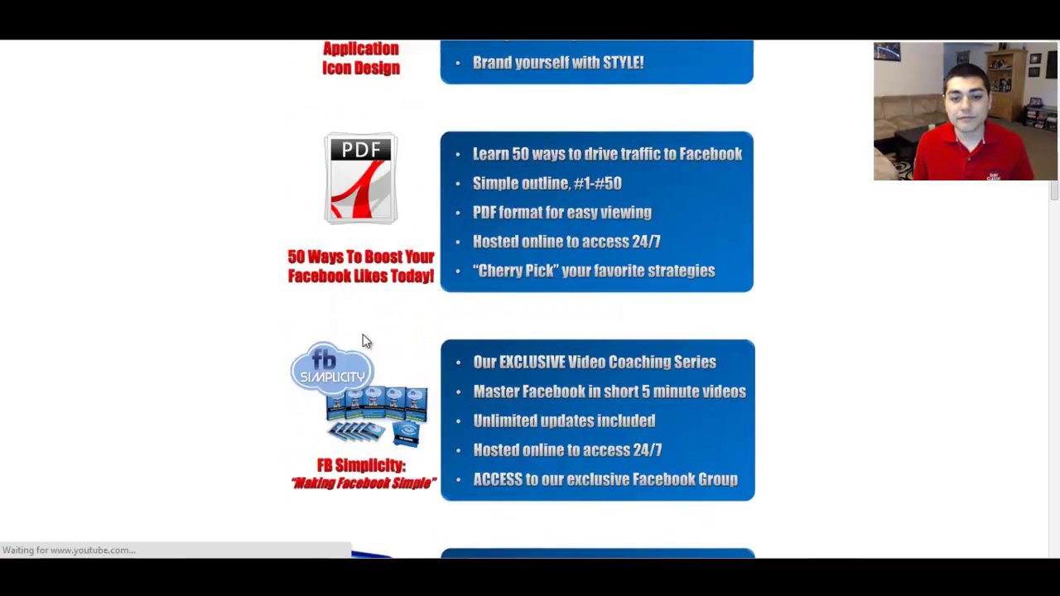
scroll(376, 330, "down", 1)
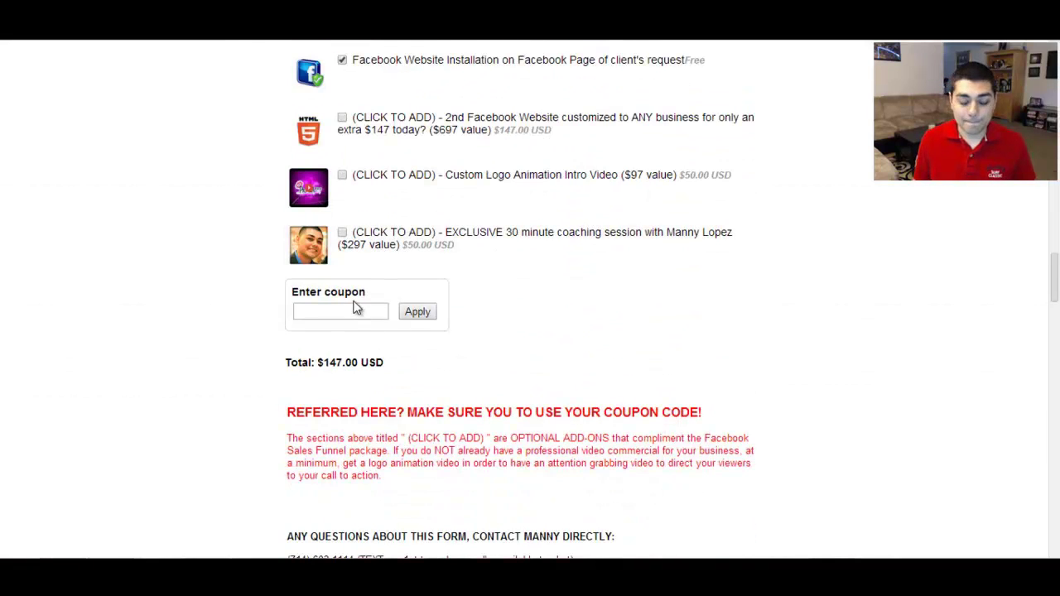
left_click(355, 304)
type("jefffb")
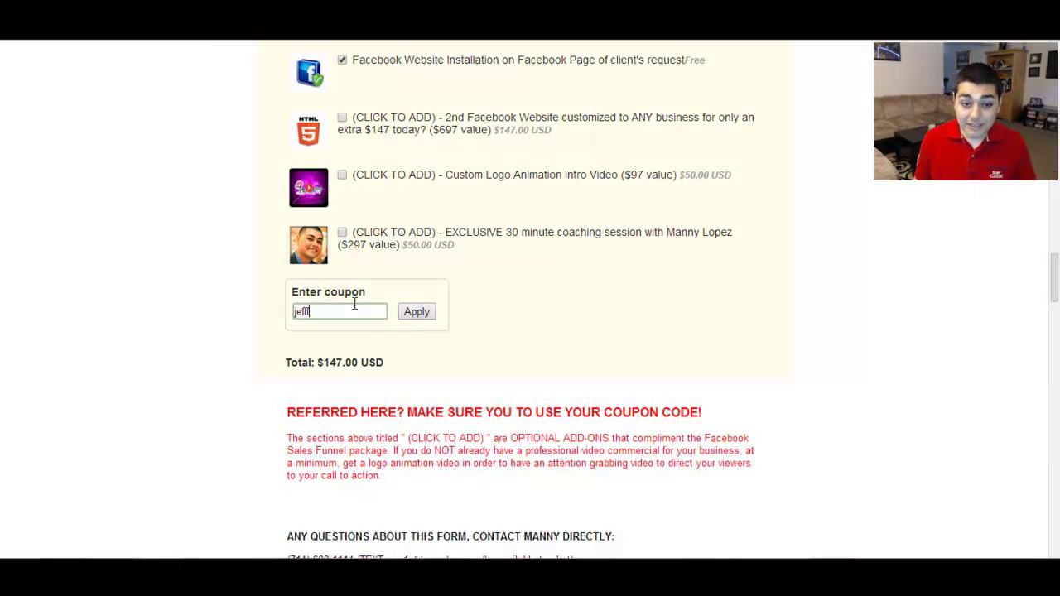
left_click(417, 312)
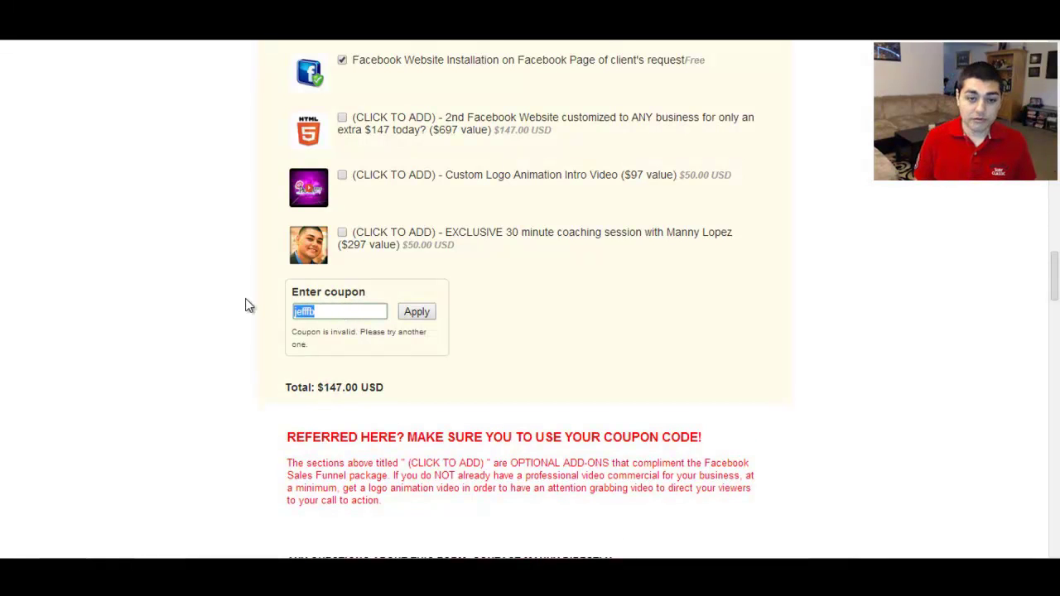
Step: Replace the coupon code with the lowercase first name followed by "pls" and apply it to the order
key("BackSpace")
type("jeffpls")
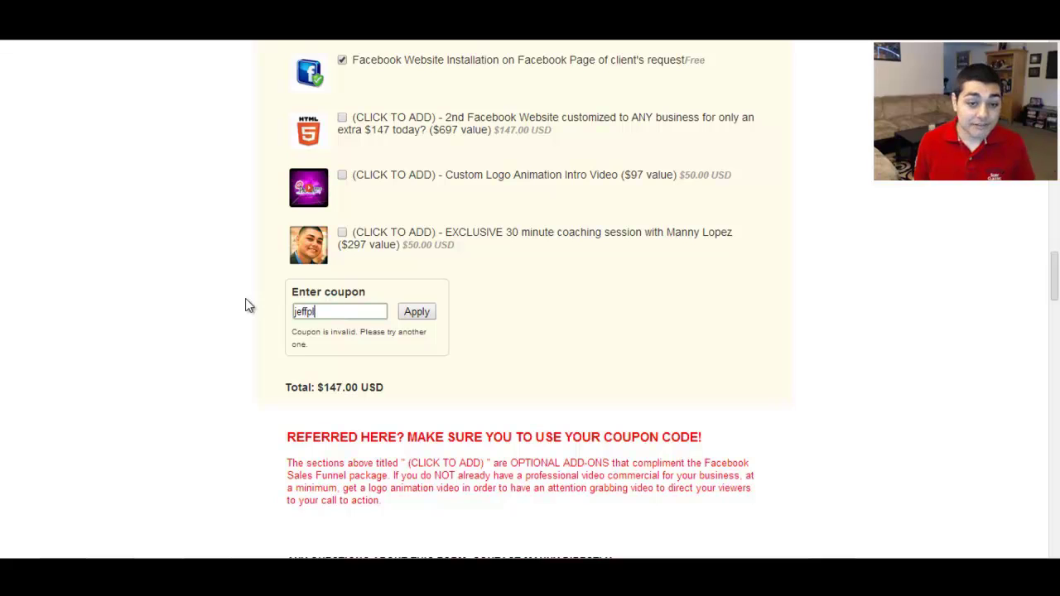
left_click(417, 311)
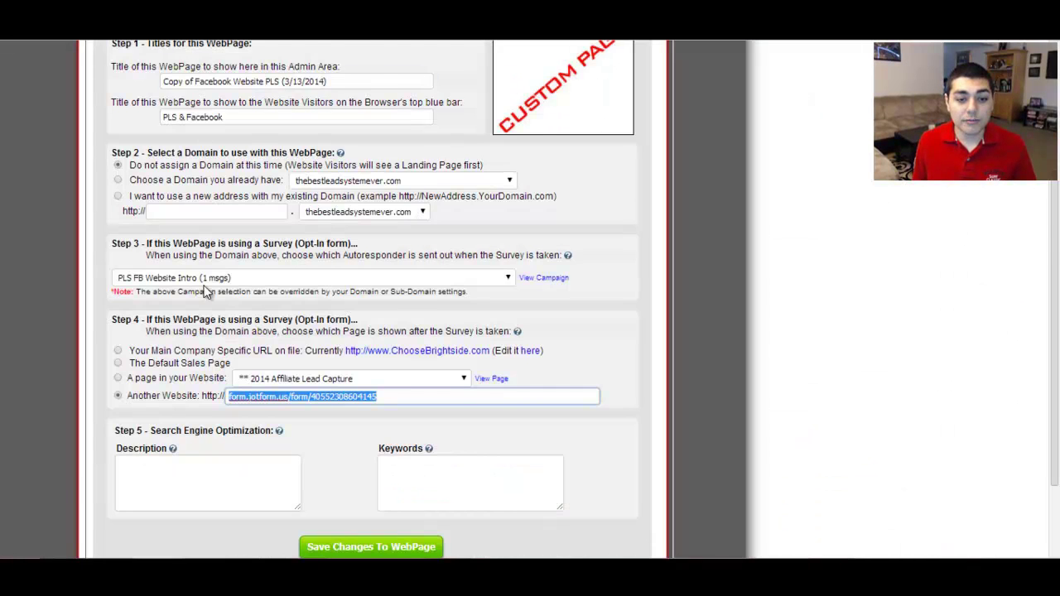
Step: Go back to the webpage's basic settings and check its search engine description and keywords fields
scroll(205, 293, "down", 3)
left_click(320, 279)
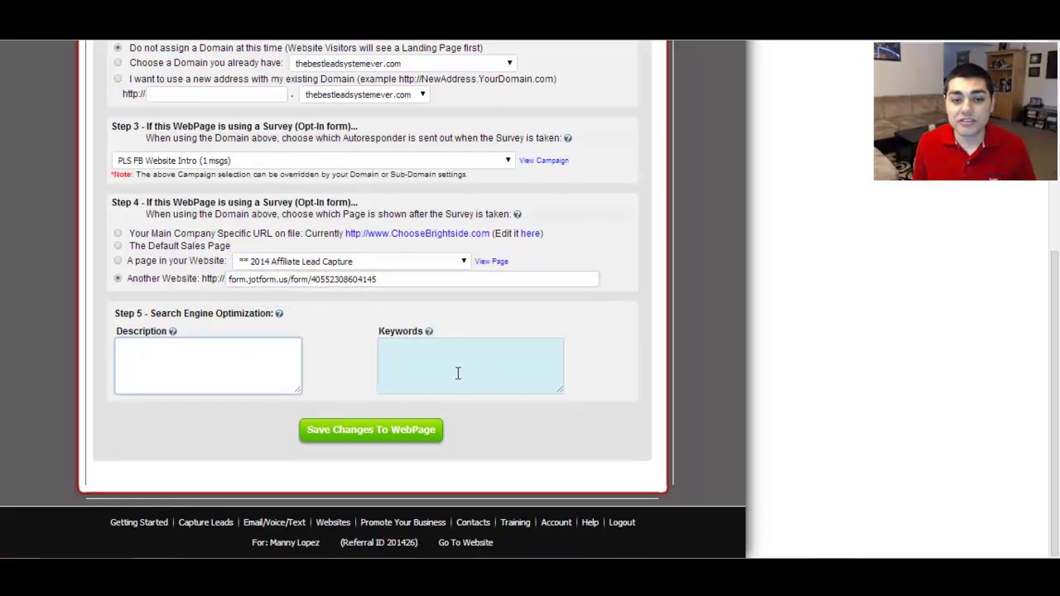
left_click(428, 372)
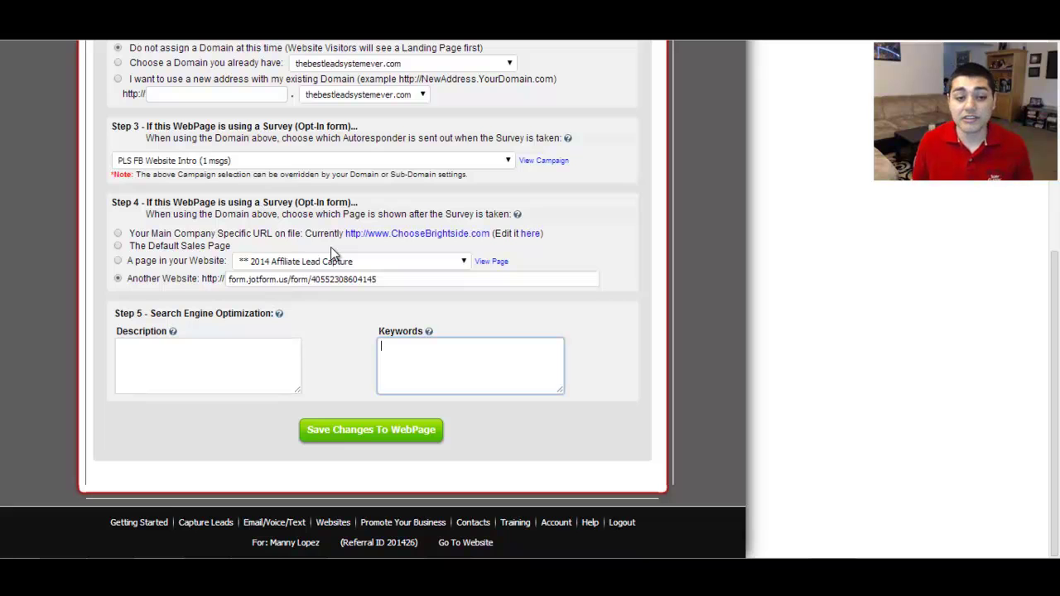
Step: Open the webpage's Review stage, check the page offering its viewing link, and return to the review
scroll(361, 241, "up", 6)
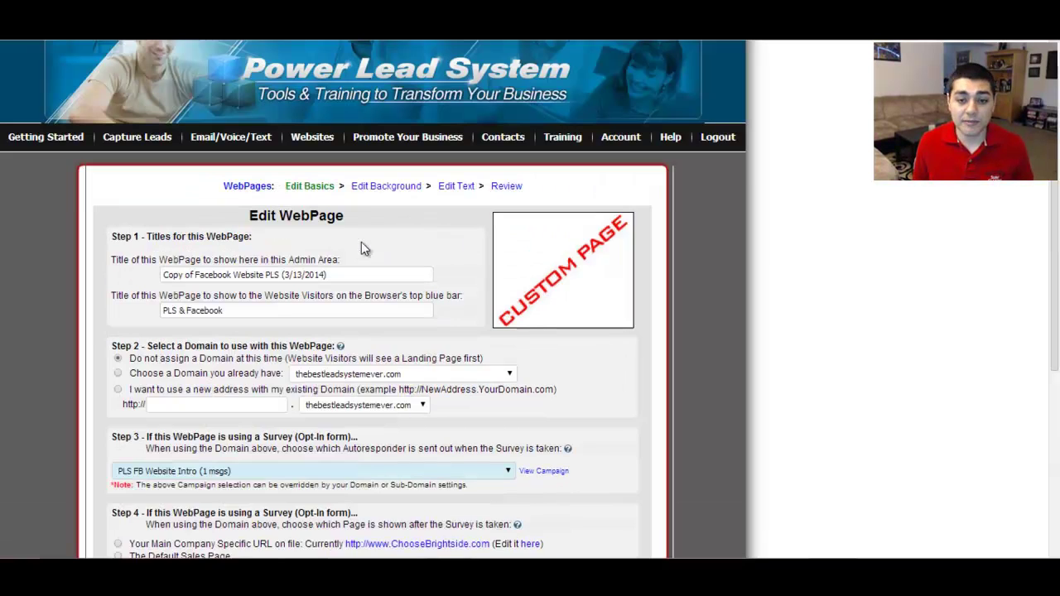
left_click(509, 225)
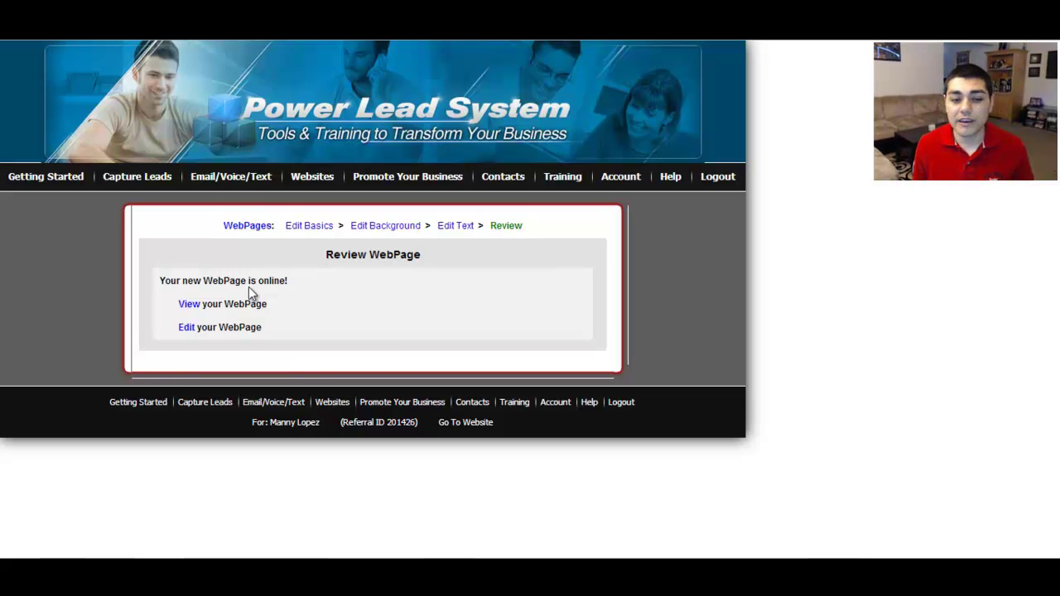
left_click(186, 302)
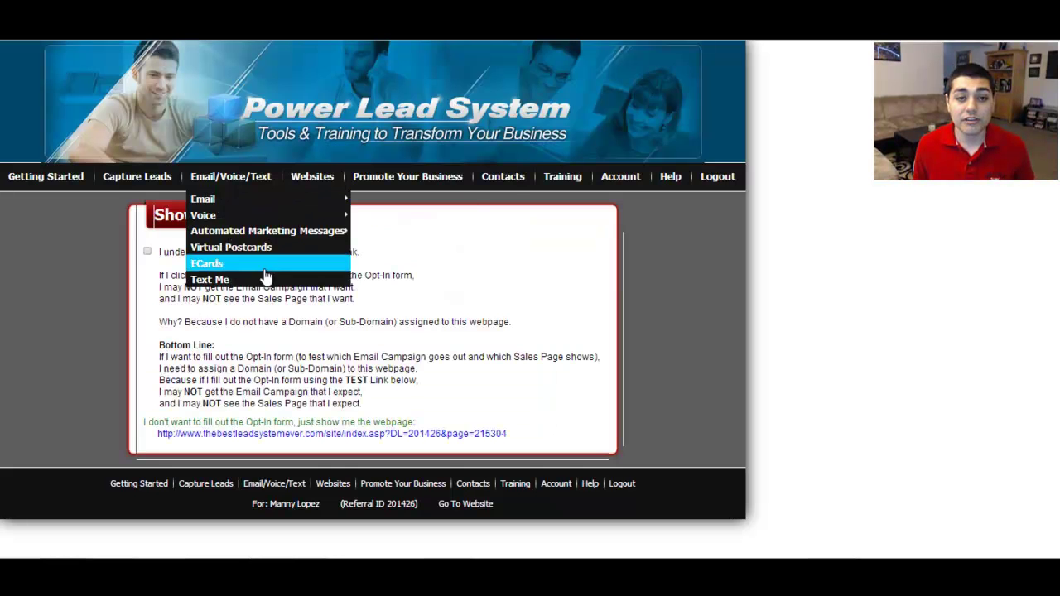
key("alt+Left")
mouse_move(222, 212)
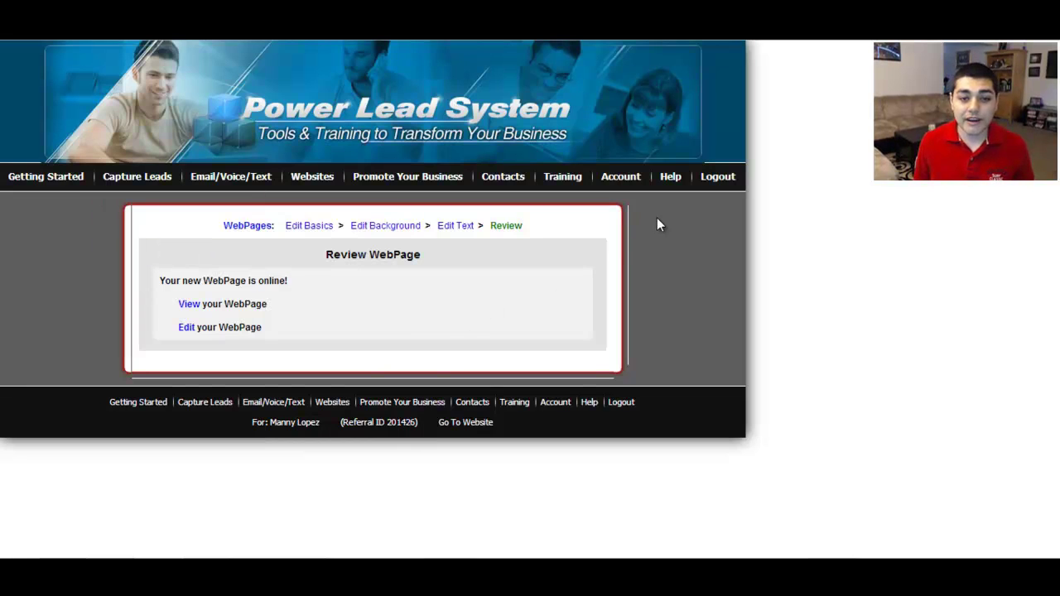
Step: Reopen the webpage's basic settings and look over its title, domain, opt-in and search engine sections
left_click(319, 229)
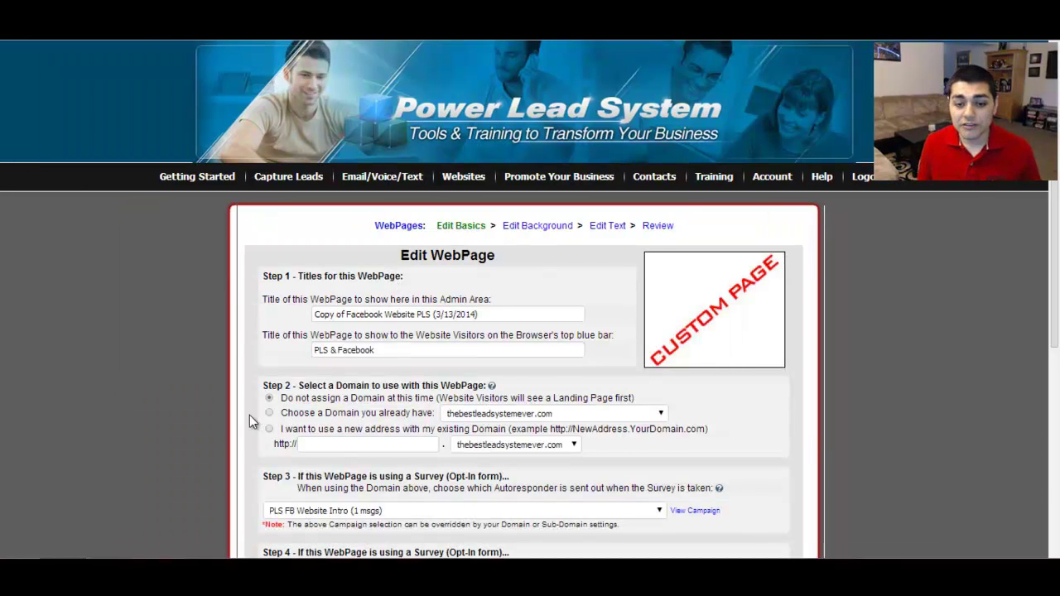
scroll(252, 417, "down", 4)
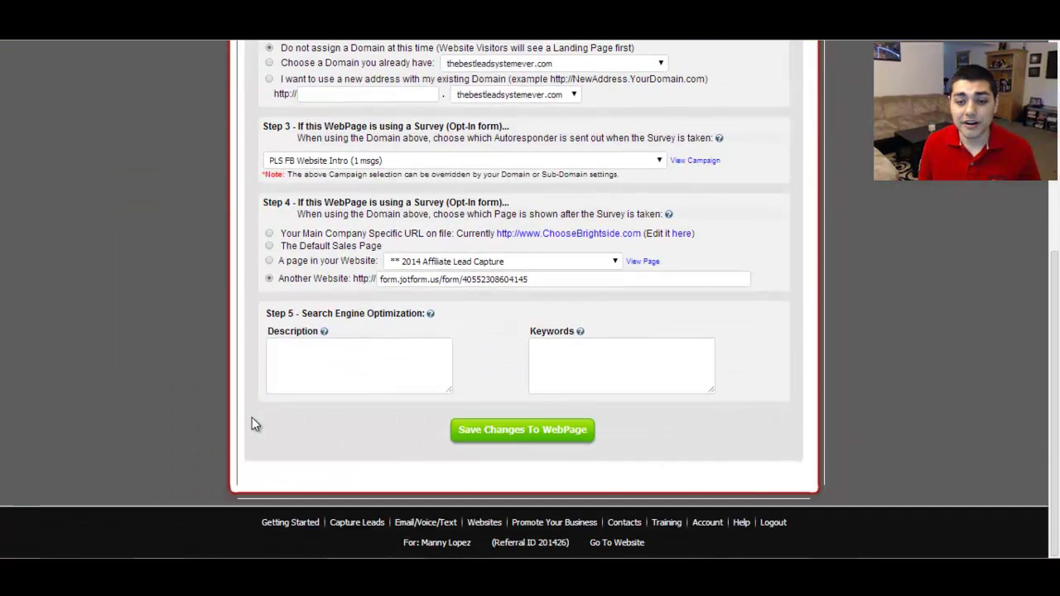
scroll(250, 410, "up", 4)
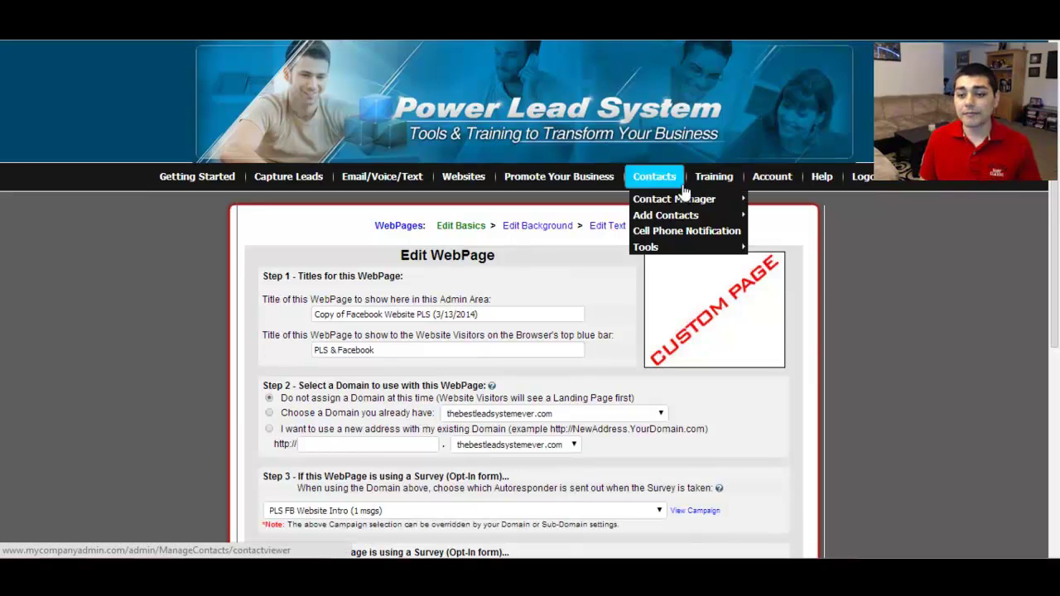